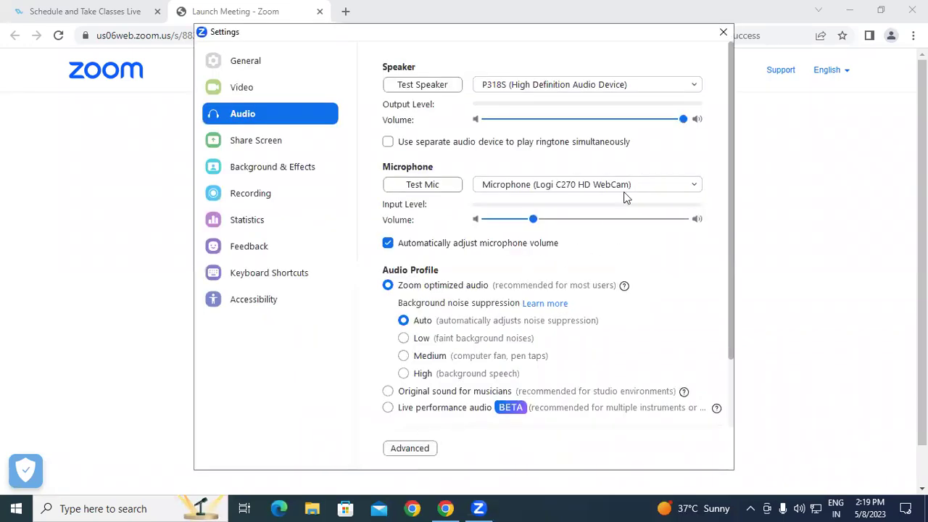
Step: Close the Zoom audio settings window
click(723, 32)
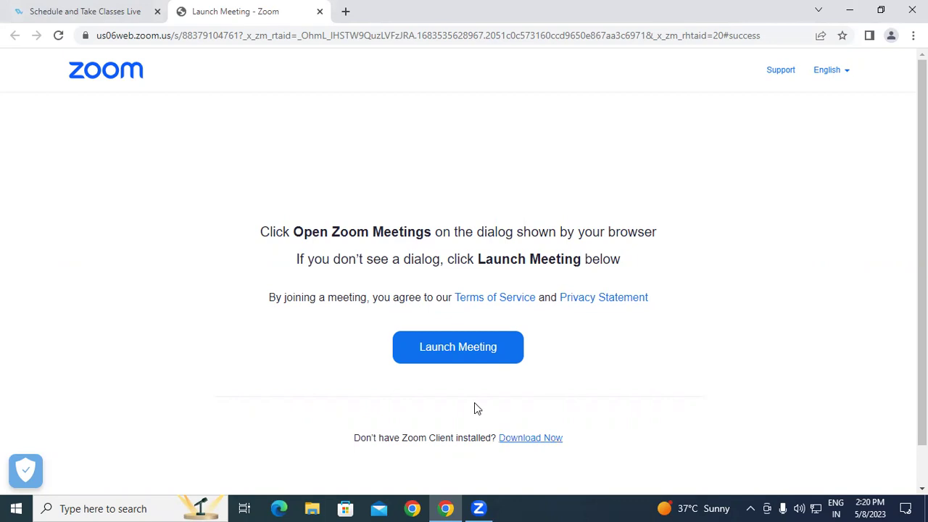
Step: Launch Excel from the Run box with 'excel' and start a blank workbook, Book1
key(super+r)
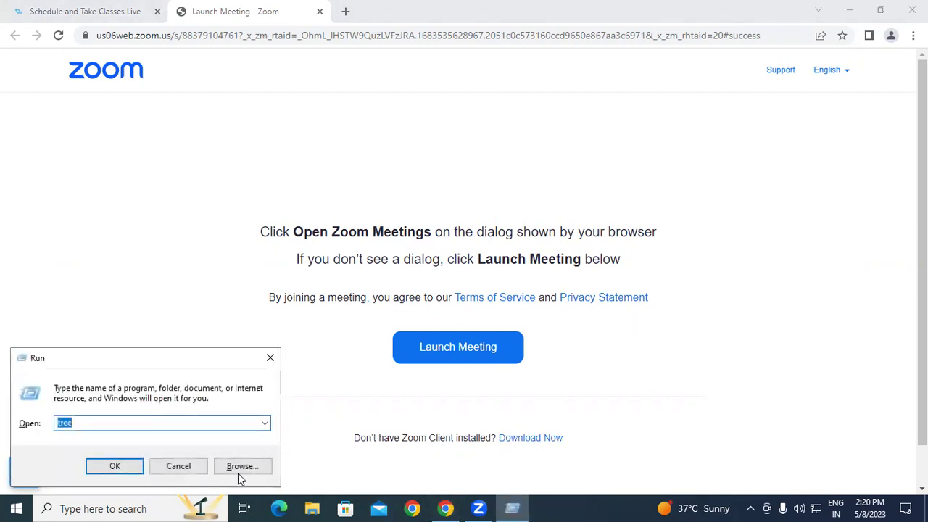
drag(178, 367, 273, 284)
text(ex)
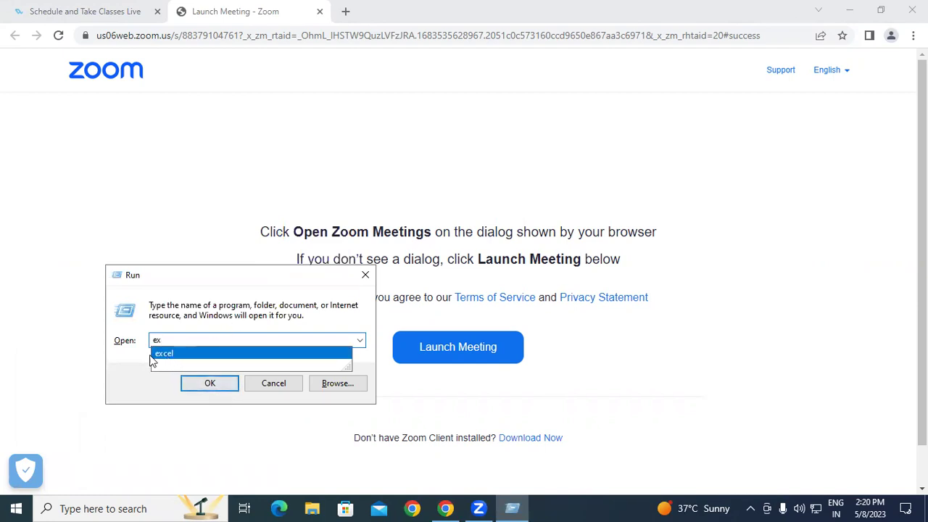
click(164, 354)
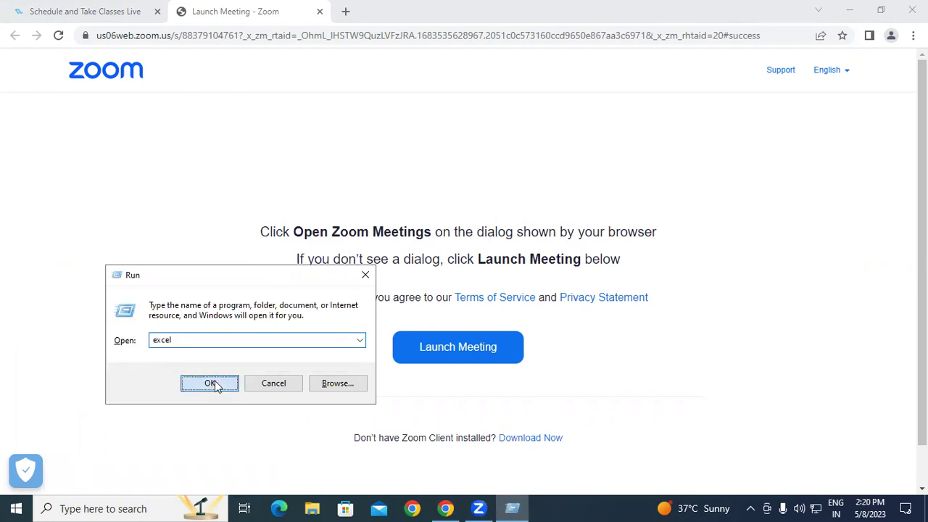
click(213, 381)
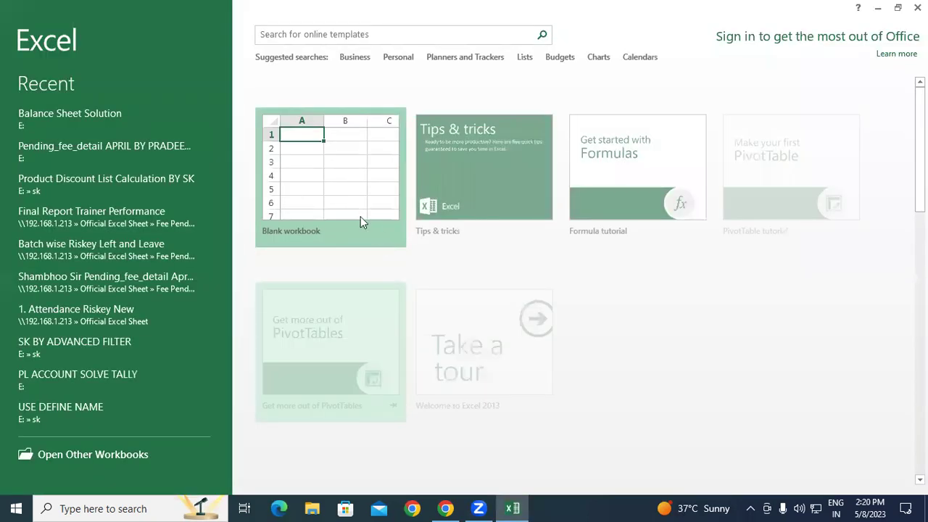
click(361, 218)
click(411, 233)
click(144, 201)
click(388, 215)
click(180, 205)
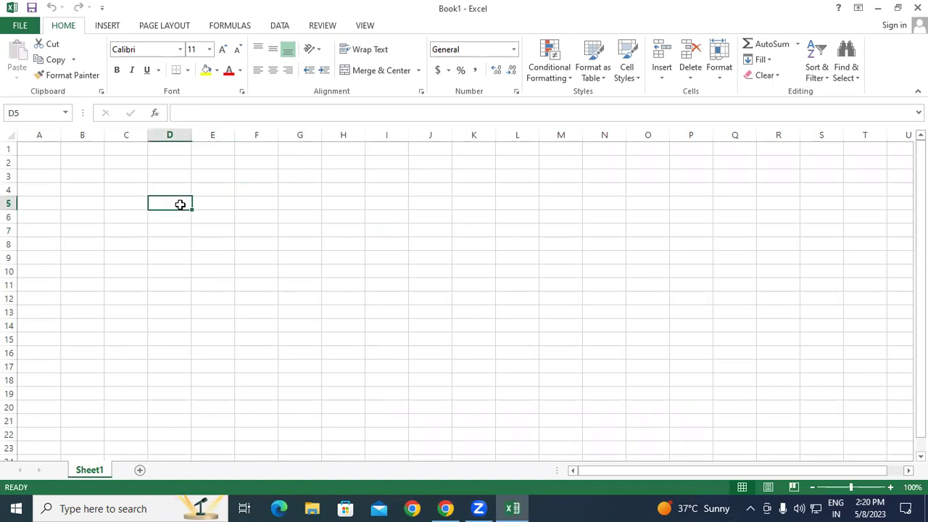
Step: Open Data Validation from the Data tab, view the Allow list, and cancel without changes
click(135, 203)
click(278, 27)
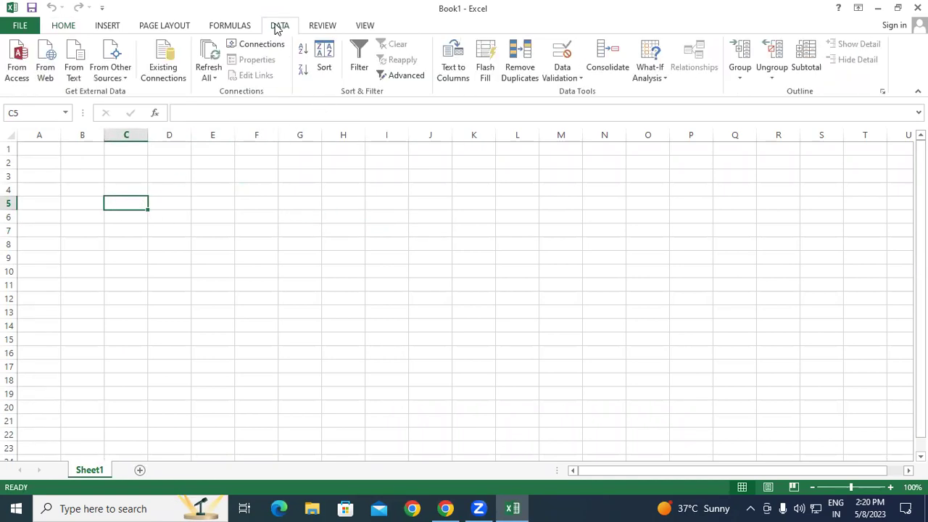
click(562, 58)
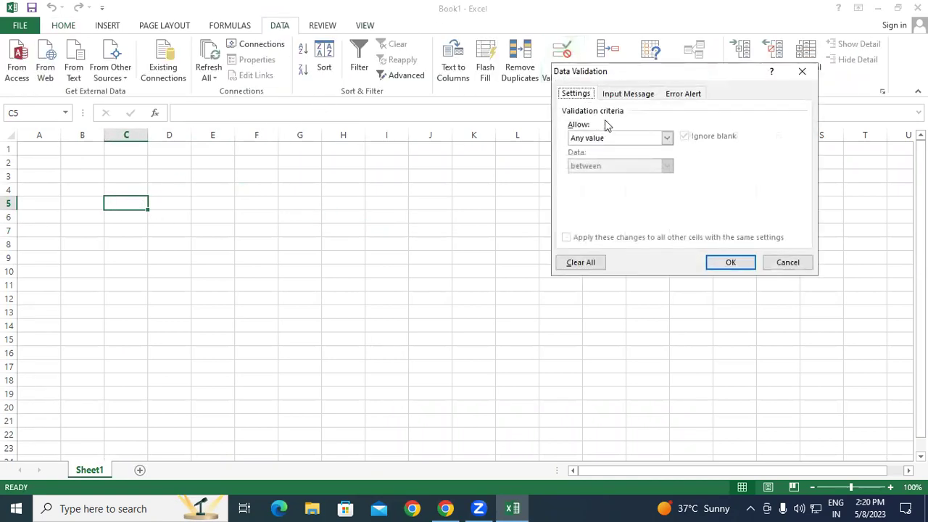
click(607, 140)
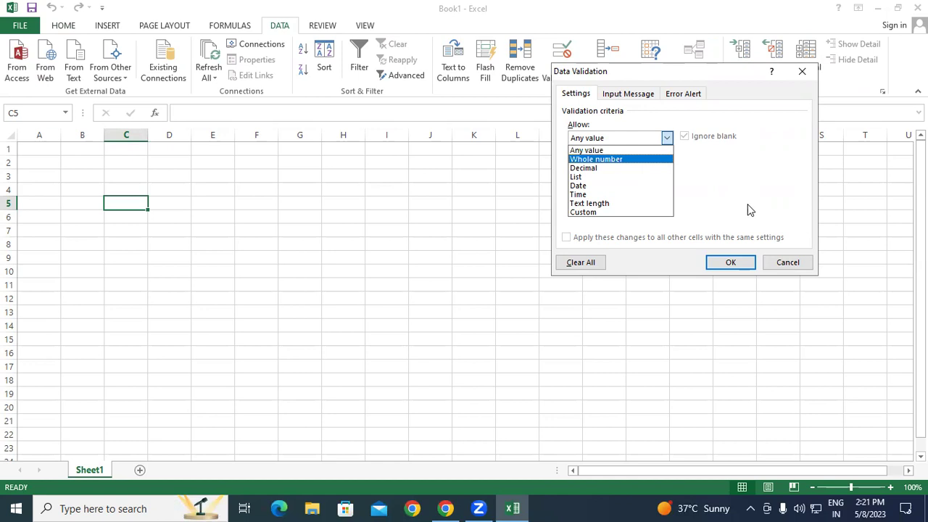
click(787, 263)
click(396, 190)
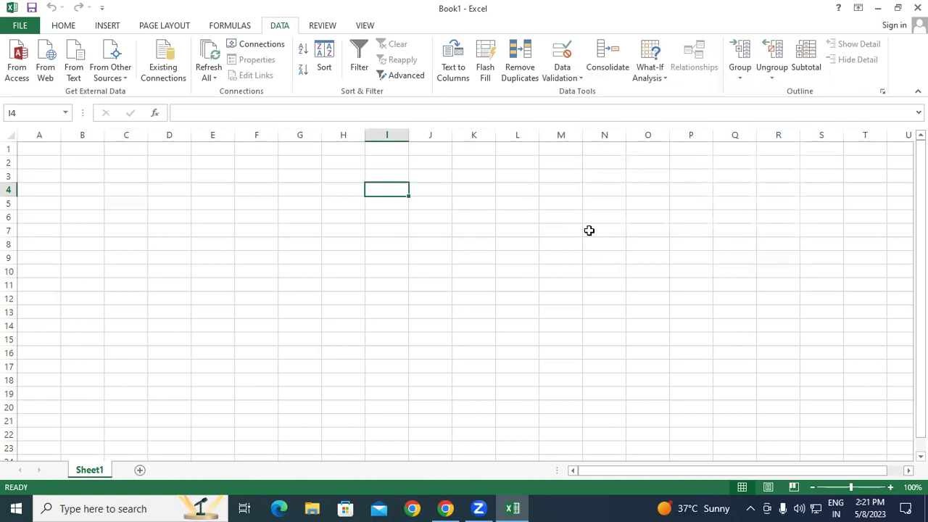
Step: Widen column C and enter the header 'Product Name' in C5
click(417, 330)
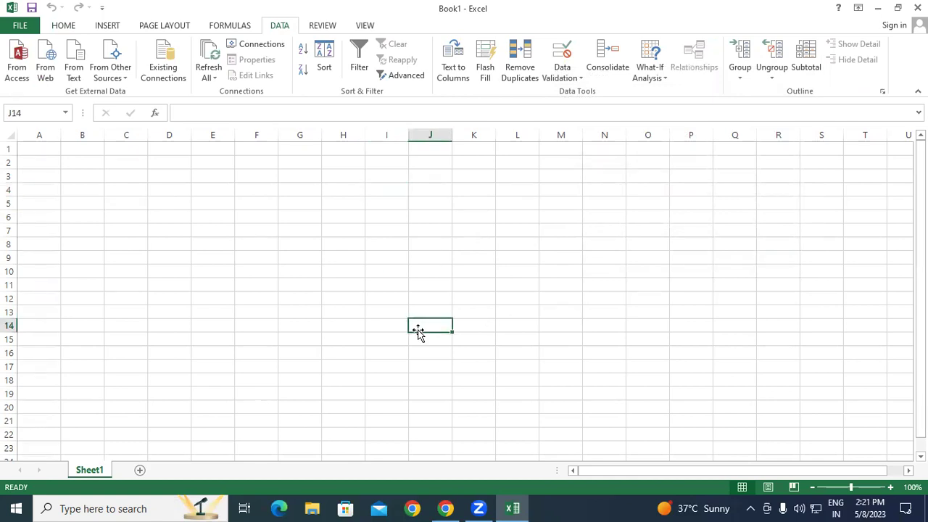
click(166, 212)
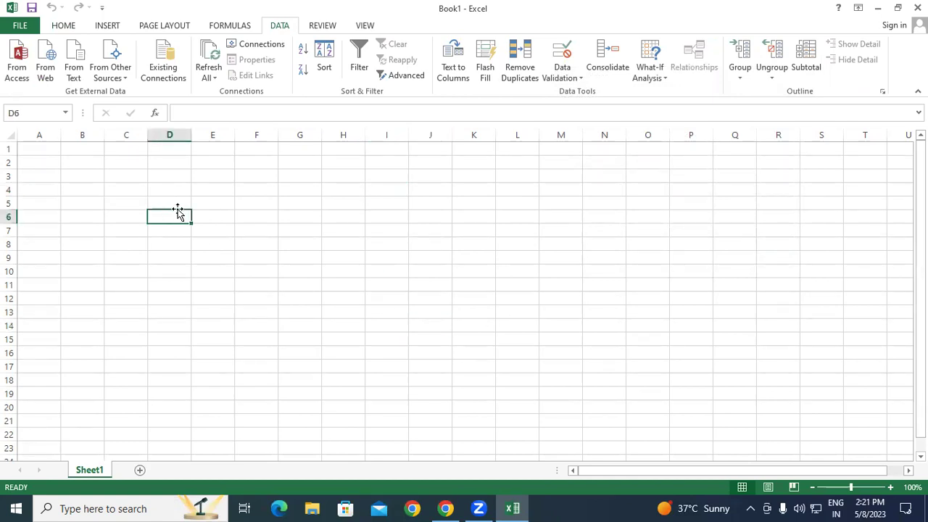
click(353, 174)
click(263, 297)
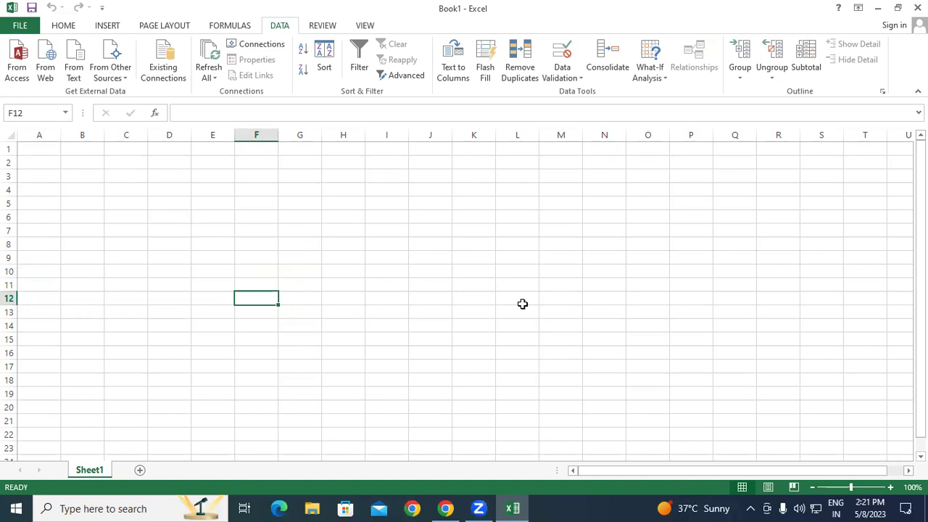
click(120, 206)
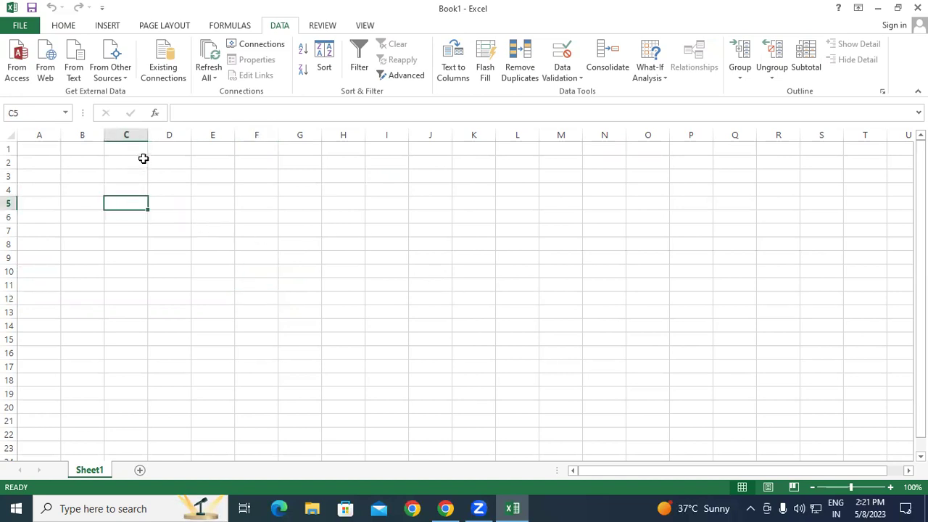
drag(148, 139, 170, 138)
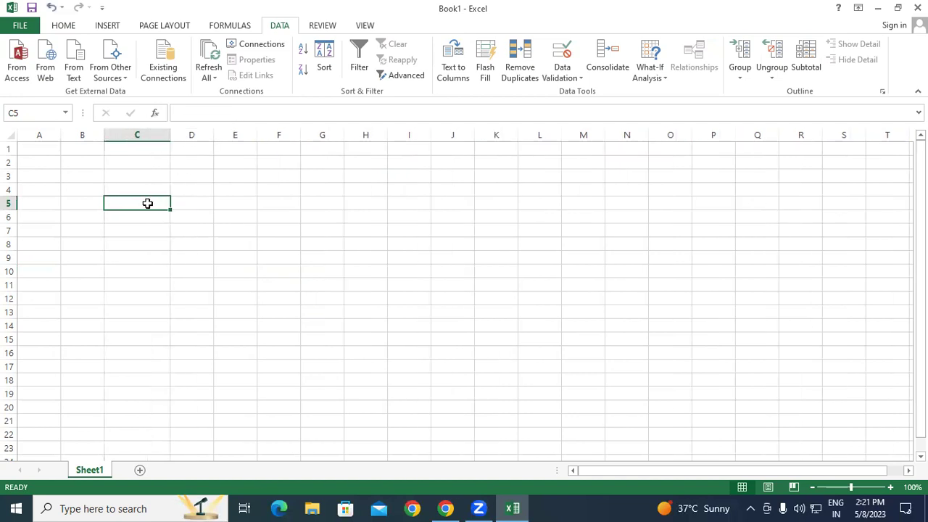
text(Product )
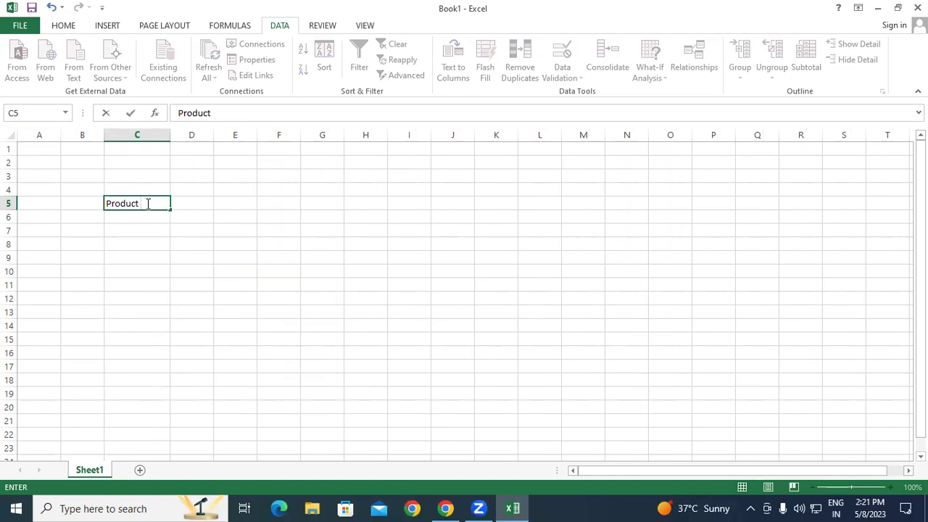
text(Name)
key(Tab)
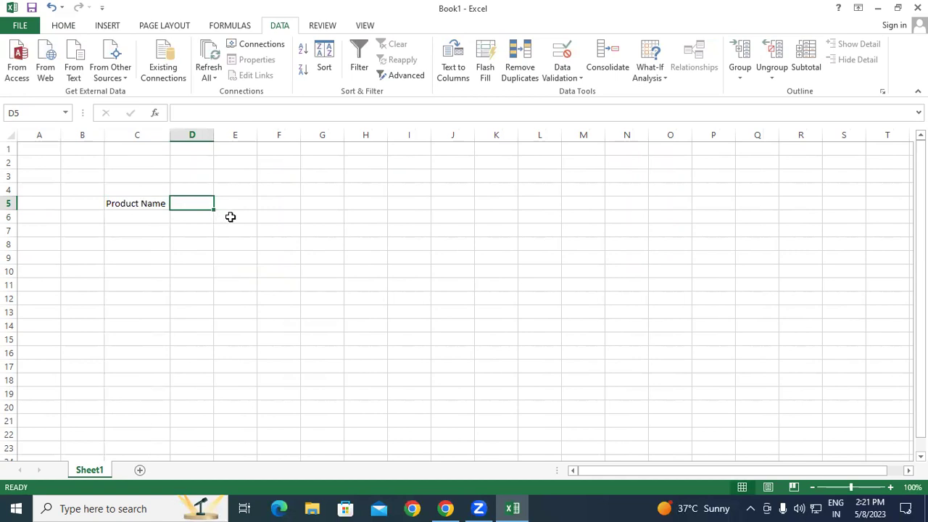
Step: Enter the headers Qty, Rate and Amount in D5:F5
text(P)
key(BackSpace)
text(Q)
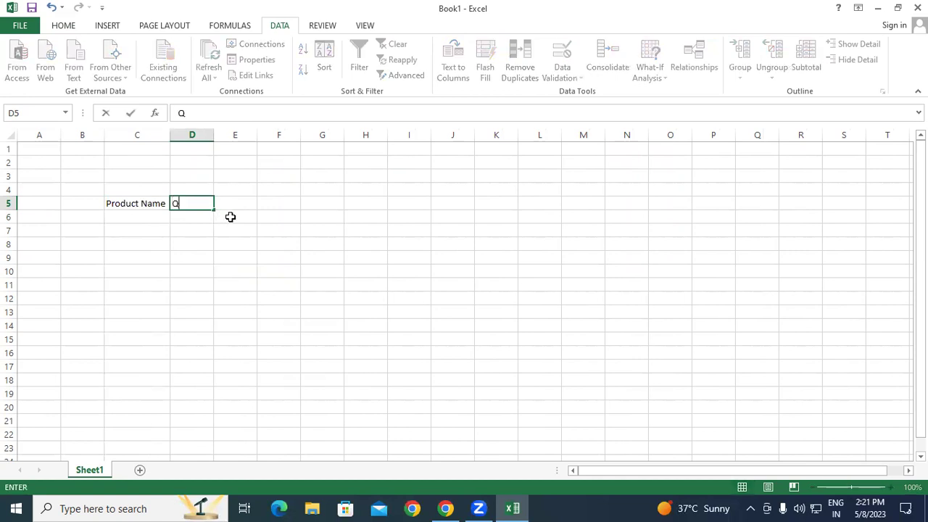
text(ty)
key(Tab)
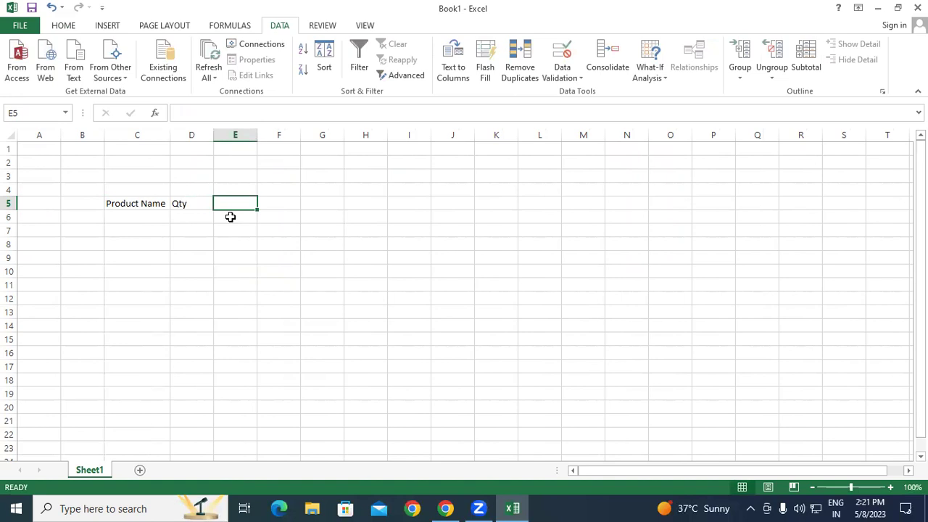
text(Rate)
key(Tab)
text(Amount)
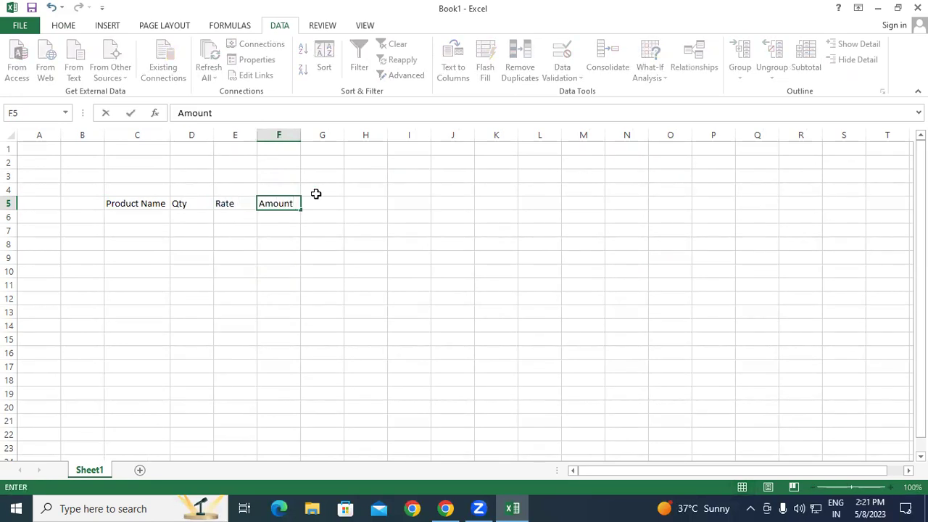
click(263, 259)
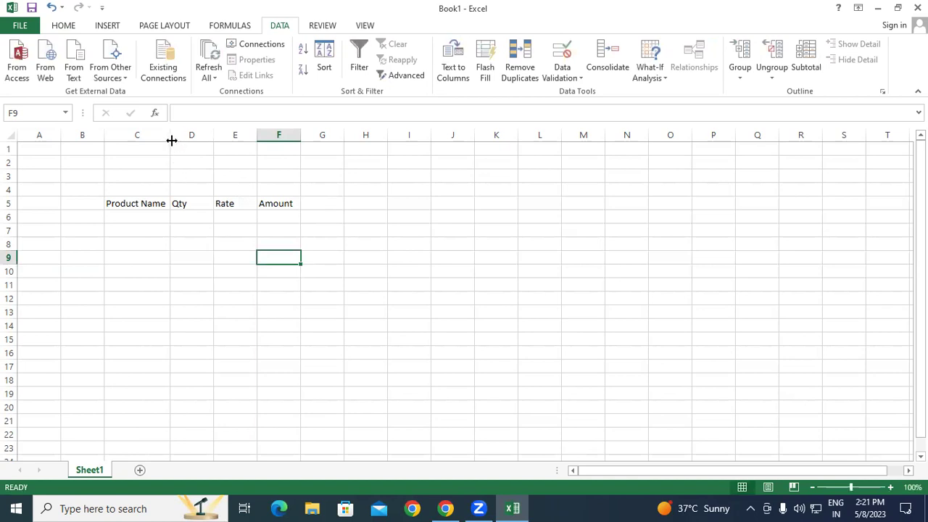
Step: Widen the table columns and give C5:F18 bold text and all borders
drag(171, 140, 419, 139)
mouse_move(147, 205)
mouse_down()
mouse_move(323, 284)
mouse_move(413, 382)
mouse_up()
click(64, 26)
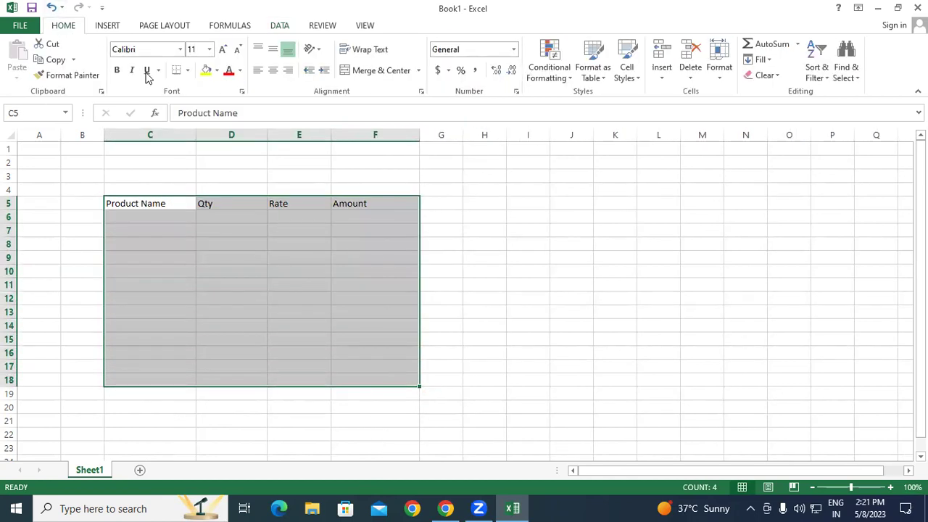
click(116, 71)
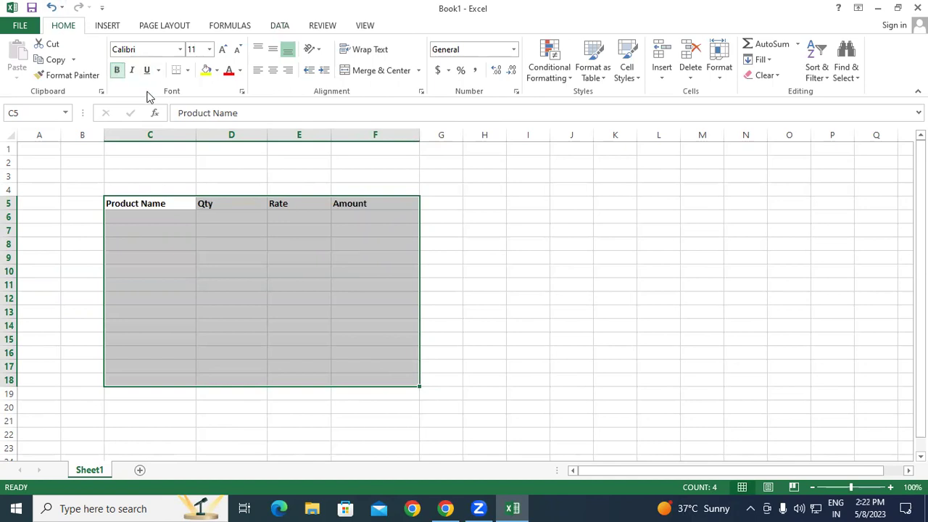
click(187, 70)
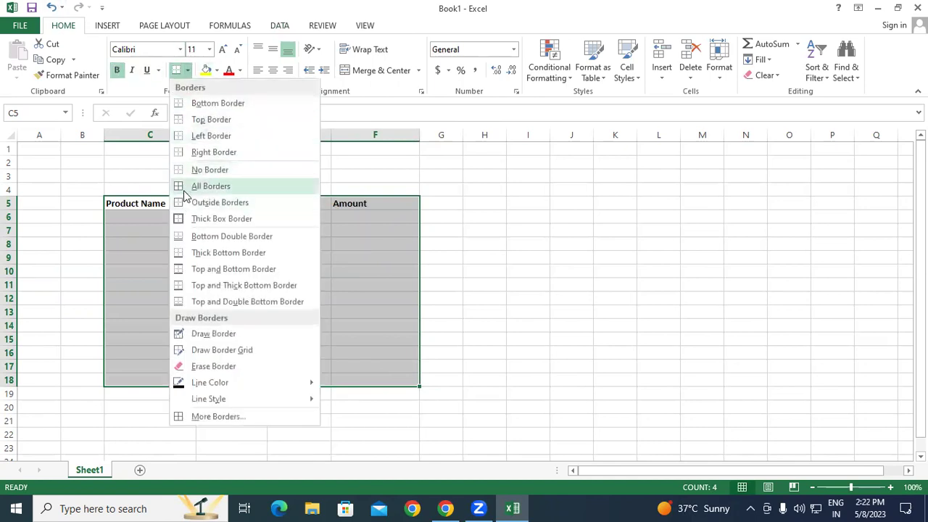
click(185, 188)
click(280, 224)
Step: Give the header row C5:F5 a yellow fill and red font
drag(169, 203, 356, 203)
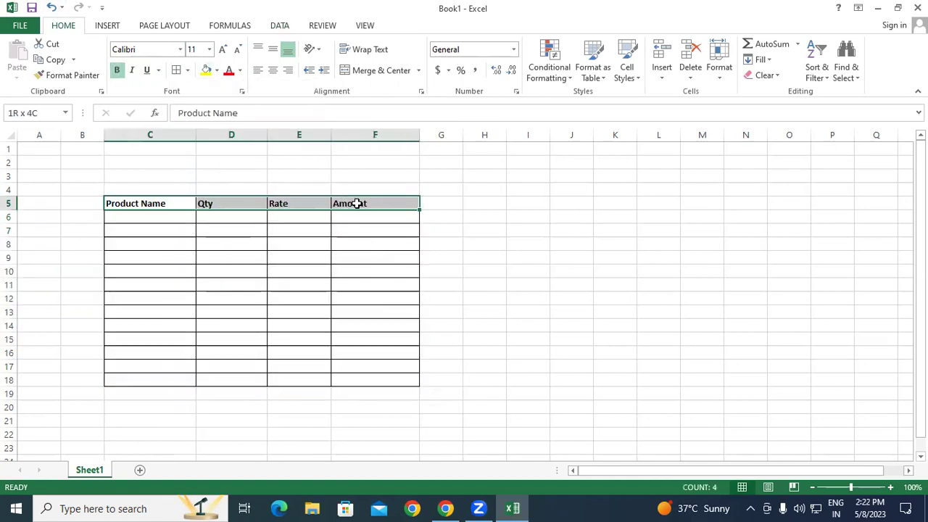
click(207, 70)
click(228, 70)
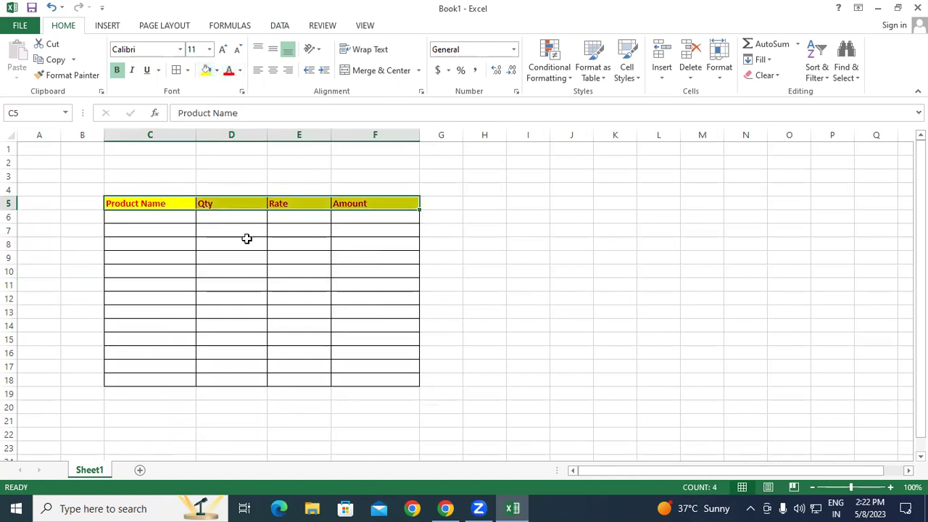
click(247, 238)
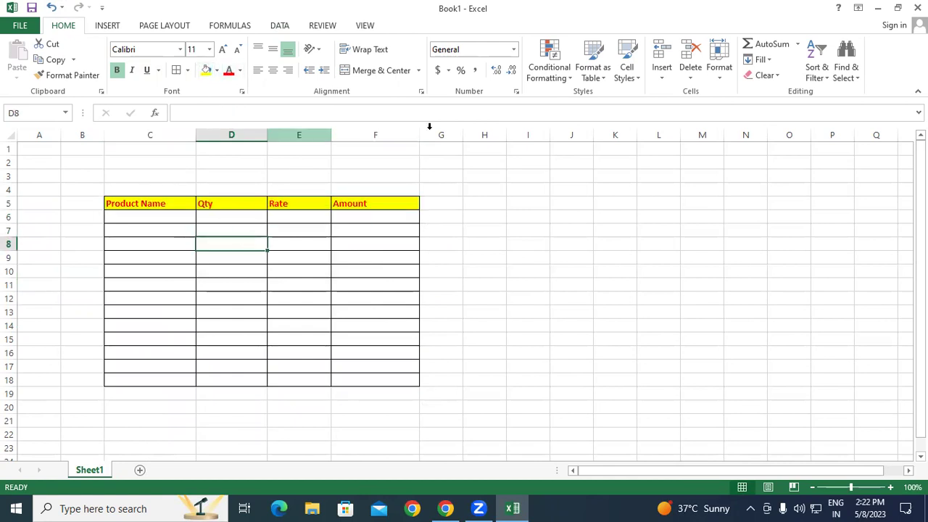
click(166, 215)
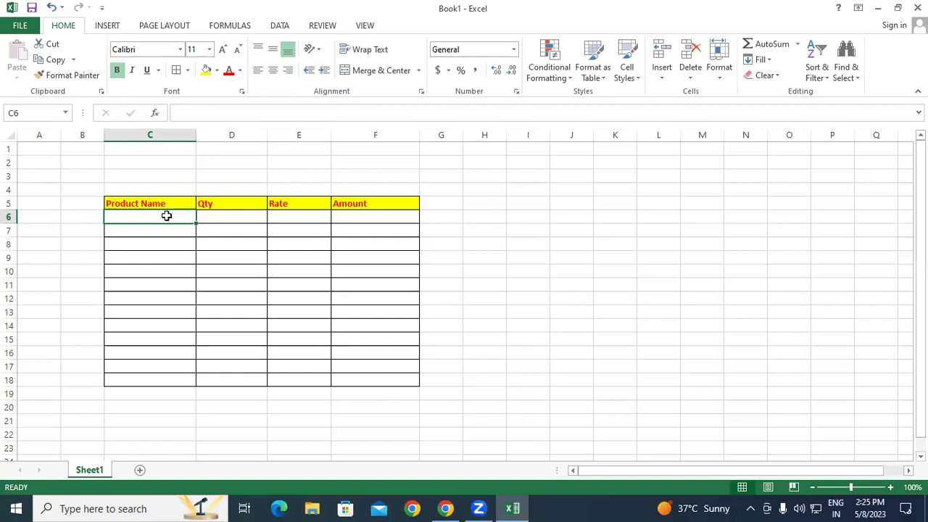
Step: Enter Dell Keyboard and Dell Mouse in N11 and N12
click(794, 335)
click(745, 268)
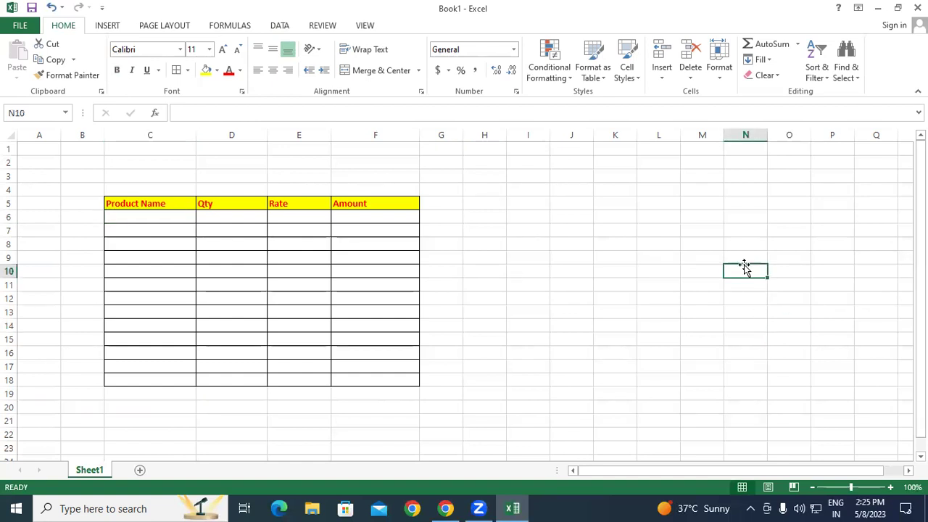
click(725, 315)
click(745, 284)
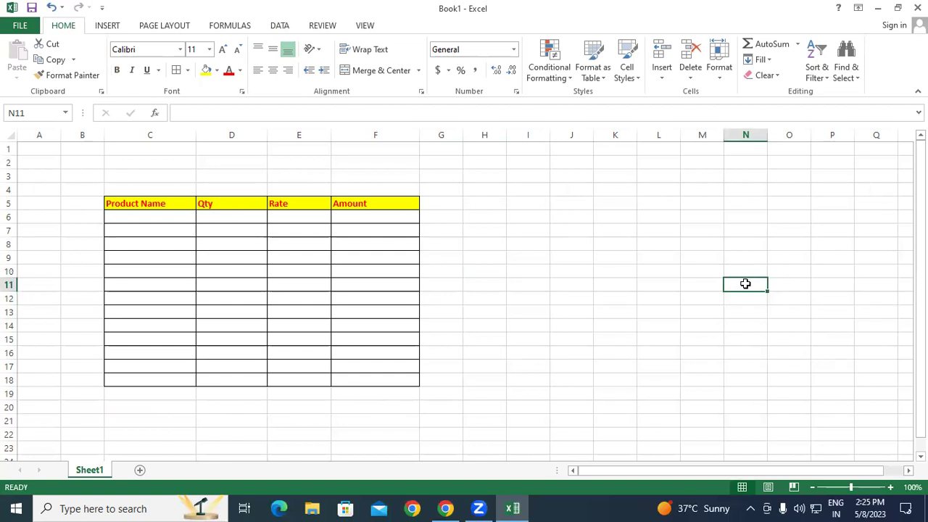
text(K)
key(BackSpace)
text(Dell Kye)
key(BackSpace)
key(BackSpace)
text(eyboard)
key(Return)
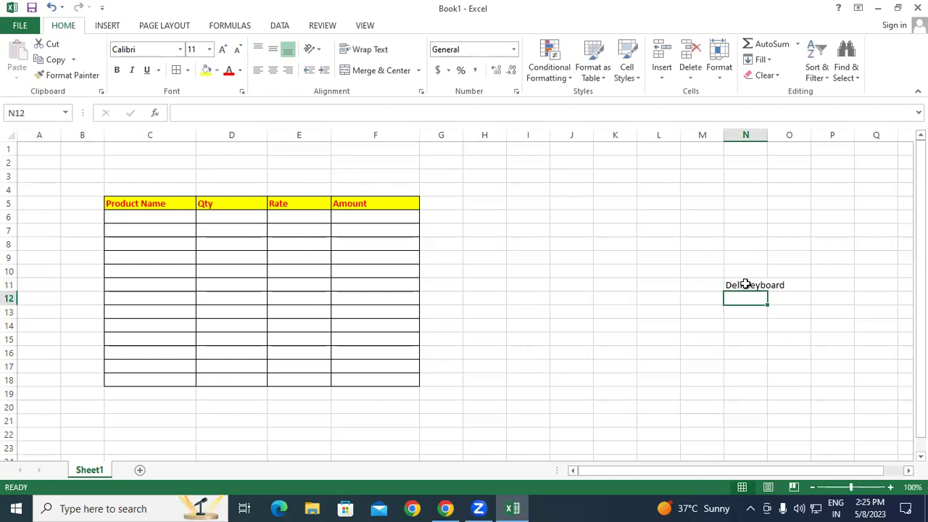
text(Dell KeyboardMOu)
key(BackSpace)
key(BackSpace)
text(ouse)
key(Return)
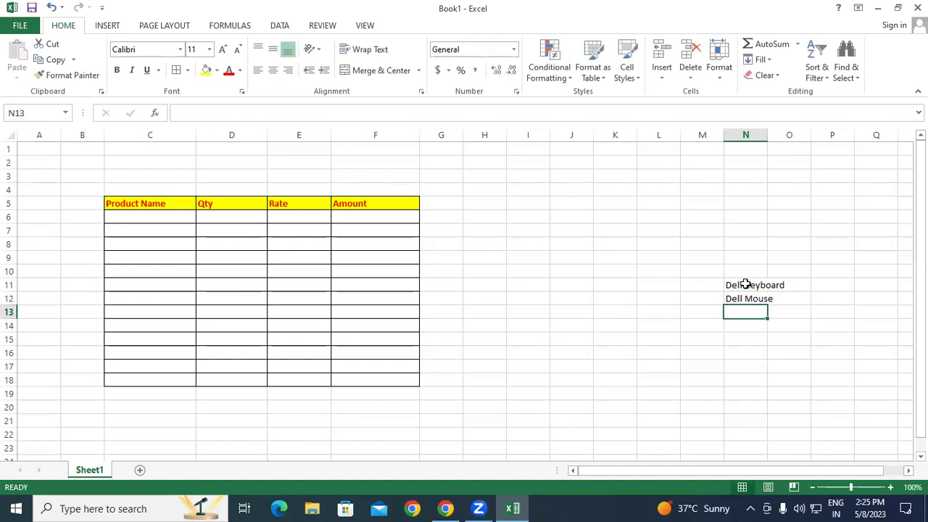
Step: Widen column N and add Monitor and Lenovo Keyboard in N13:N14
drag(768, 134, 809, 138)
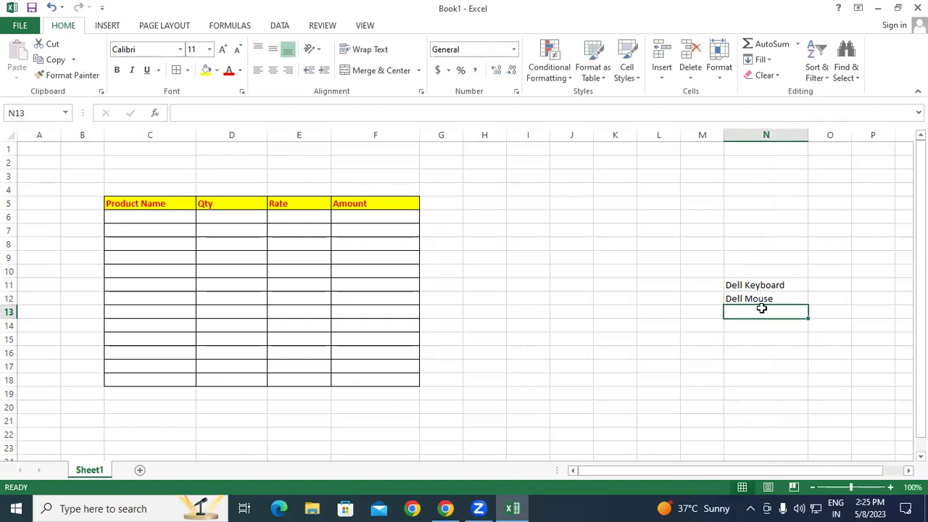
text(Monitor)
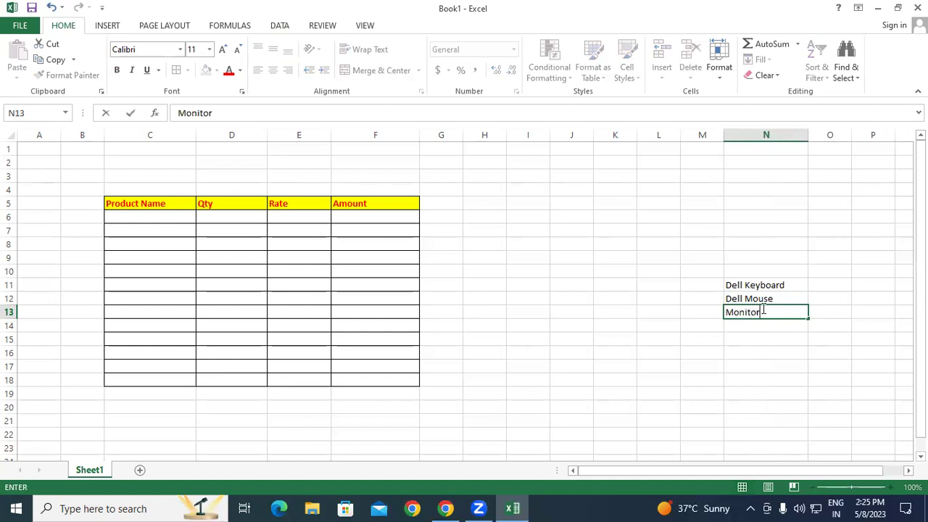
key(Return)
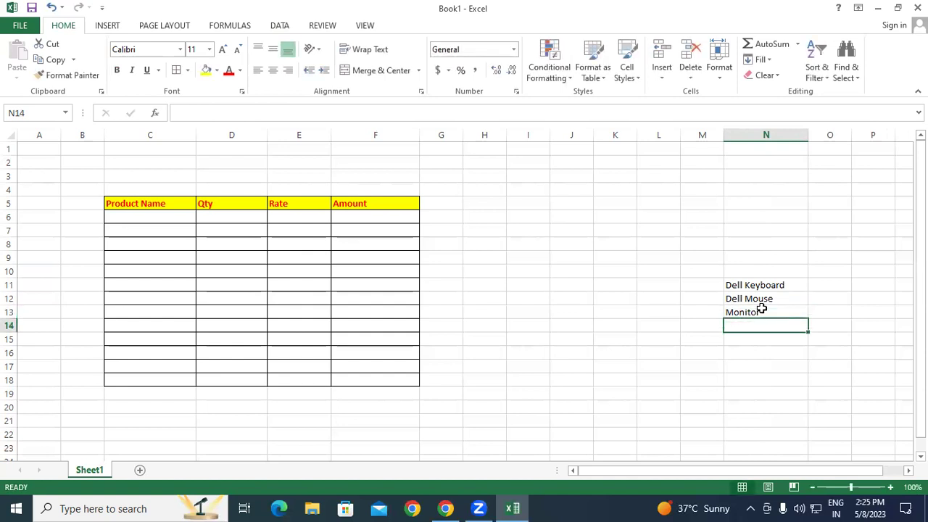
text(Lenovo Keyboard)
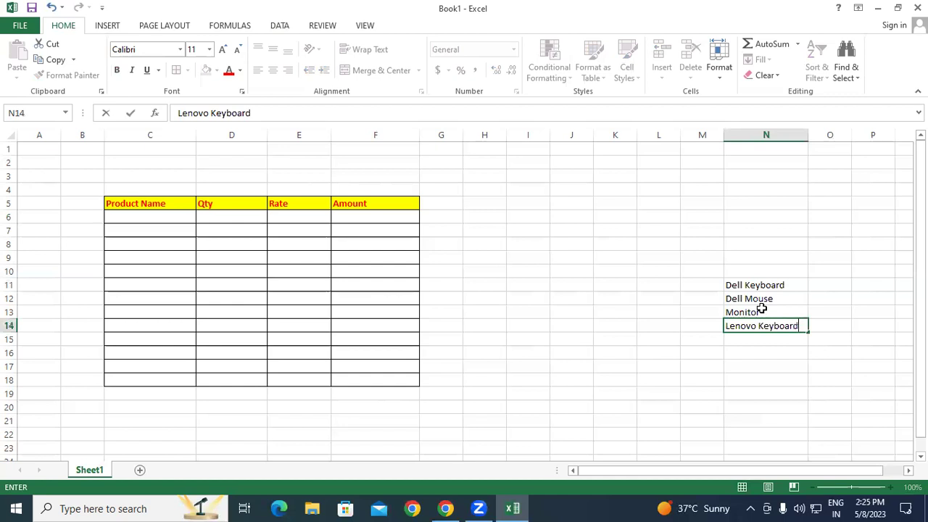
key(Return)
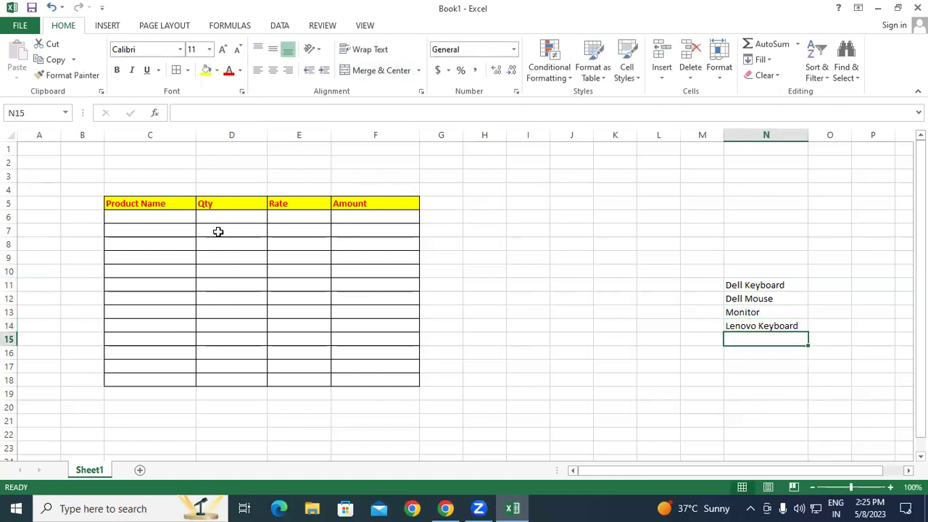
click(131, 220)
drag(751, 283, 755, 331)
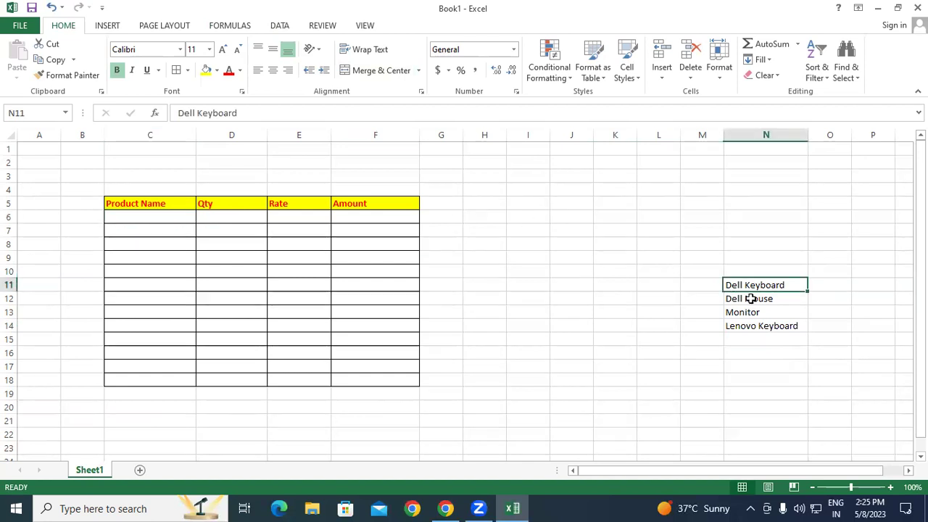
click(542, 271)
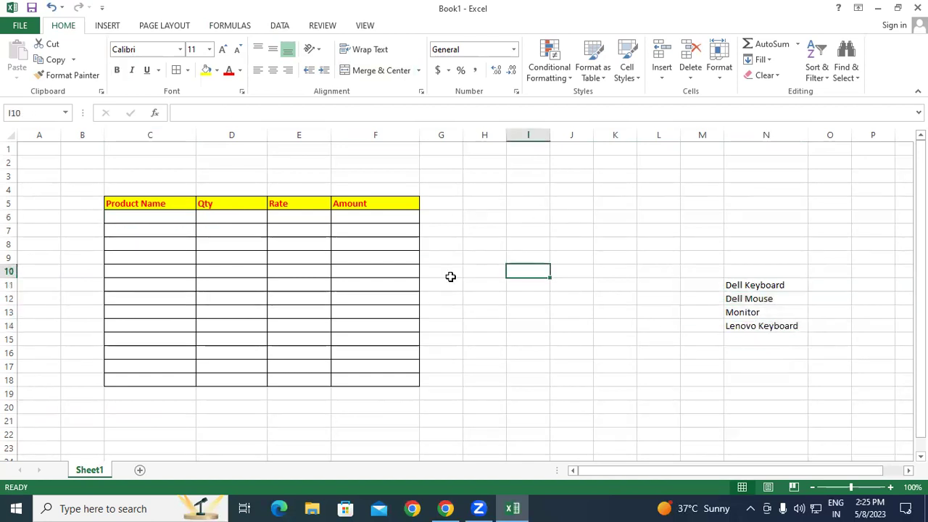
click(139, 219)
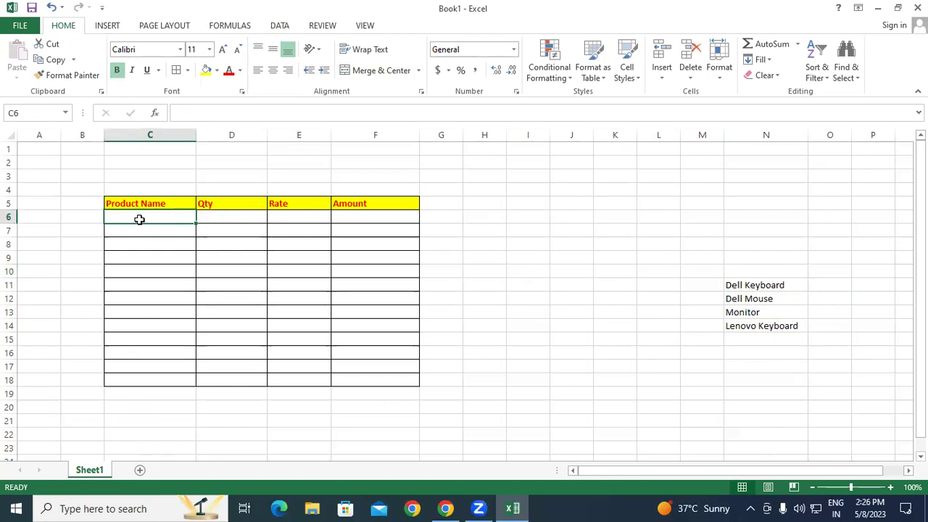
Step: Set C6's Data Validation to allow a List, sourced from $N$11:$N$14
click(157, 282)
click(277, 29)
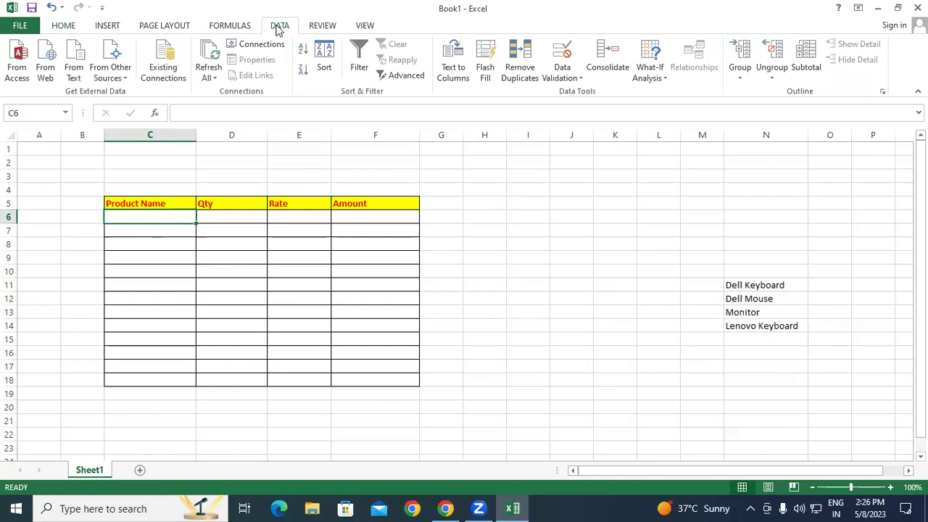
click(561, 52)
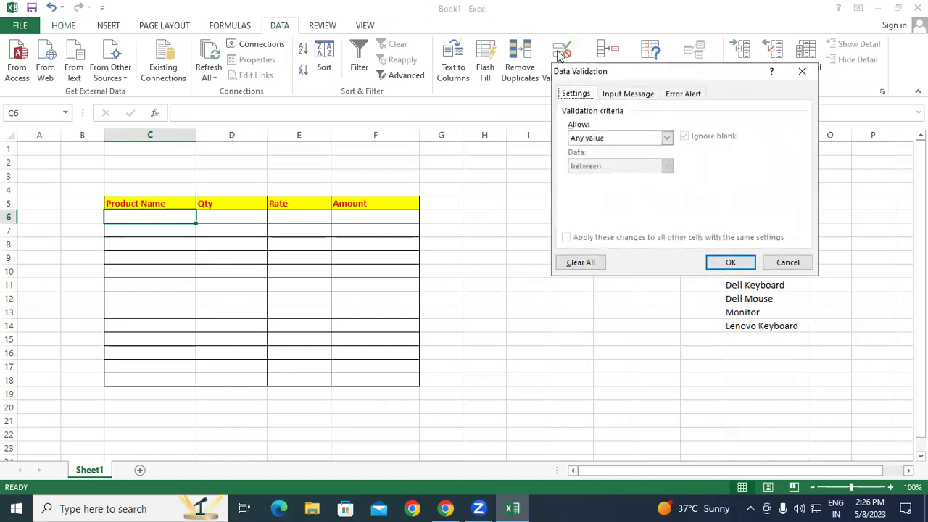
drag(599, 74, 537, 58)
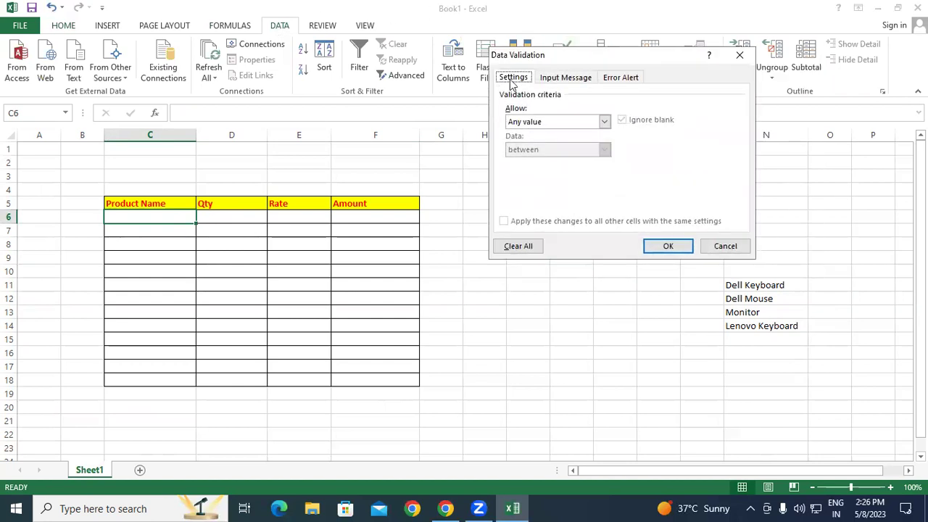
click(527, 125)
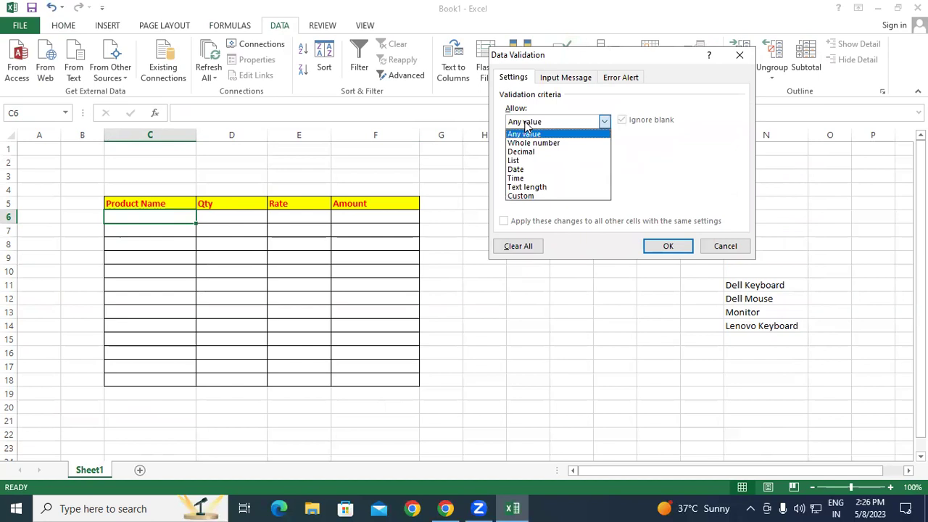
click(534, 160)
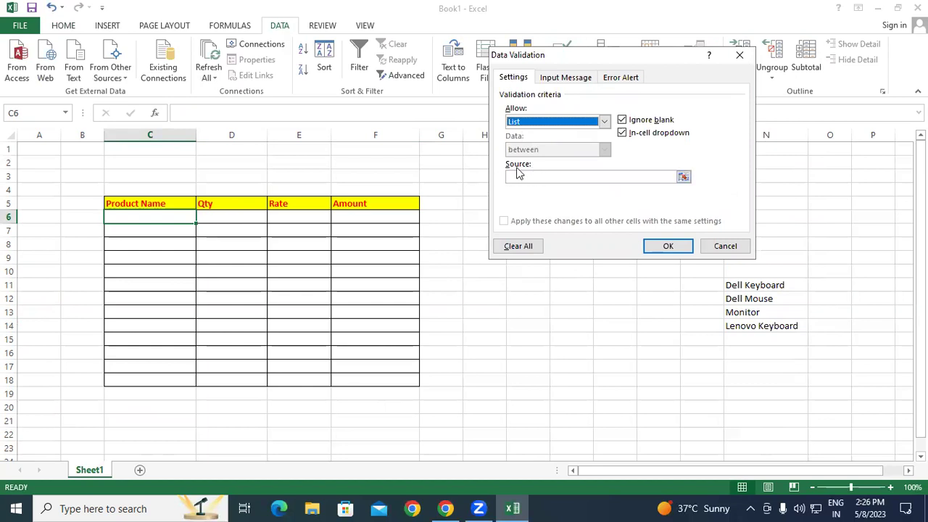
click(527, 179)
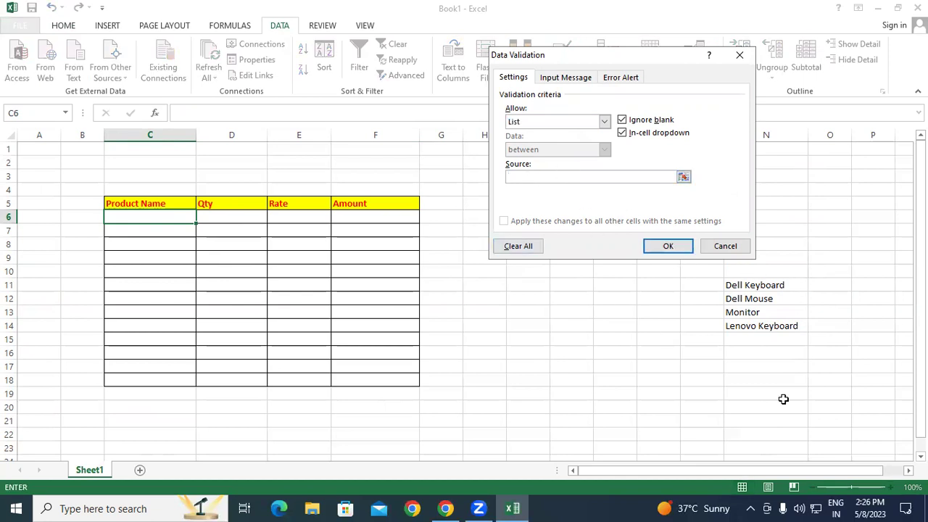
drag(743, 286, 754, 333)
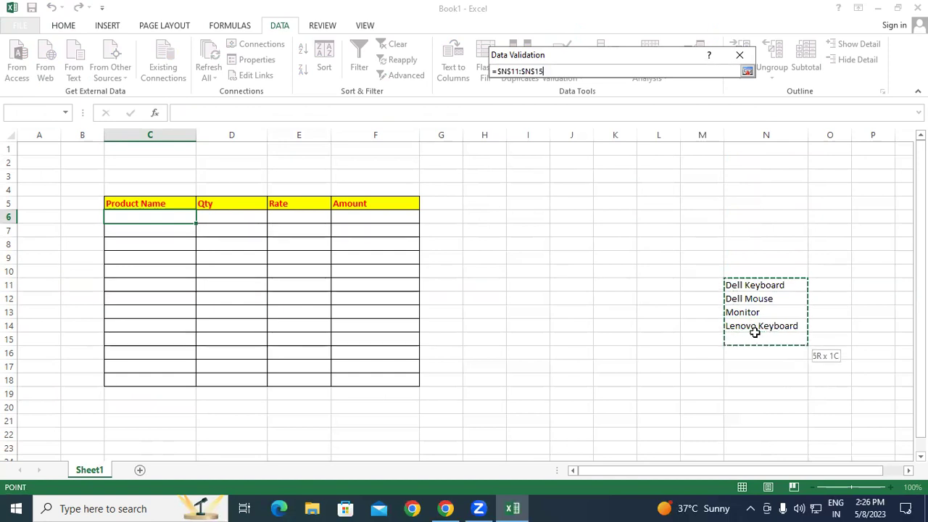
Step: Confirm C6's product dropdown and copy it down through C18
click(668, 246)
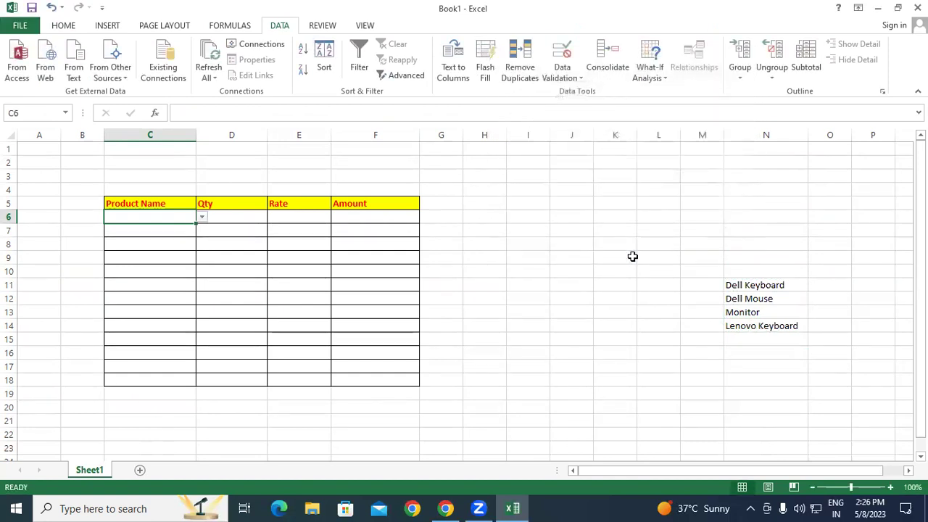
click(204, 218)
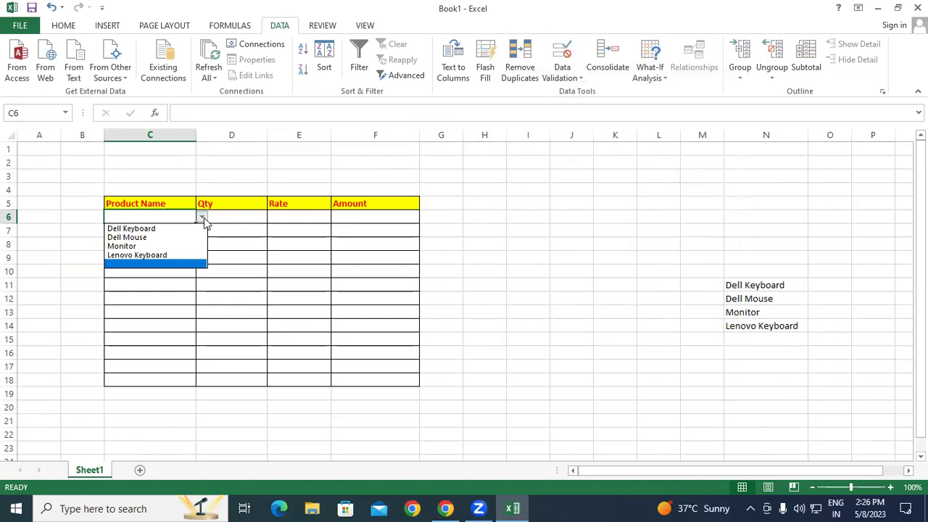
key(Escape)
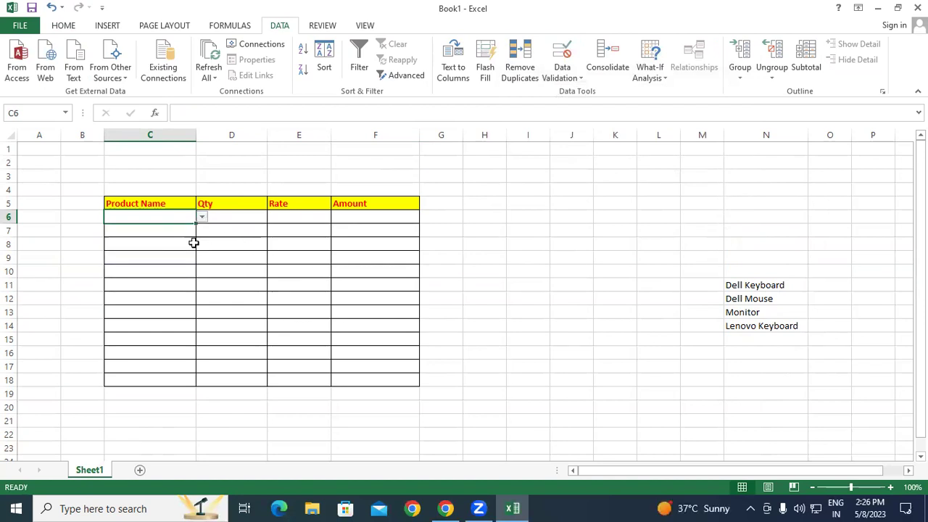
drag(195, 224, 222, 381)
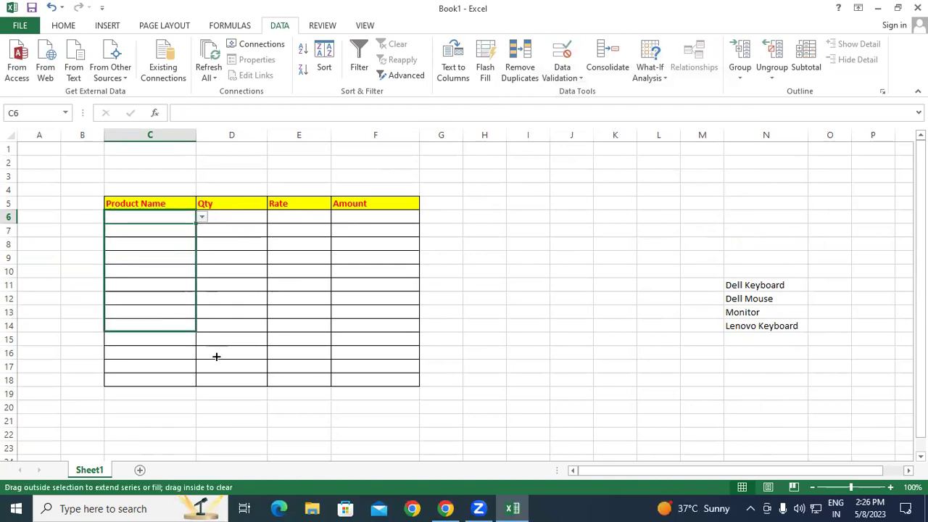
click(441, 292)
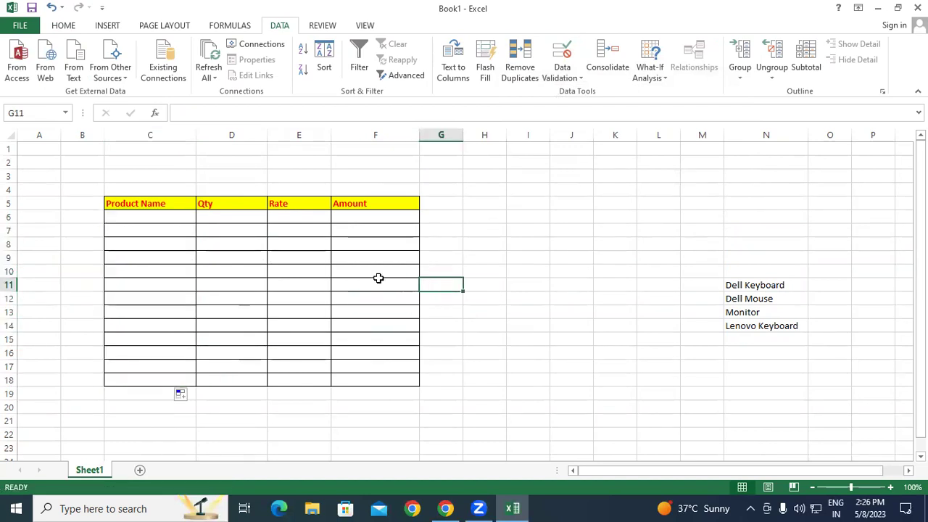
click(134, 218)
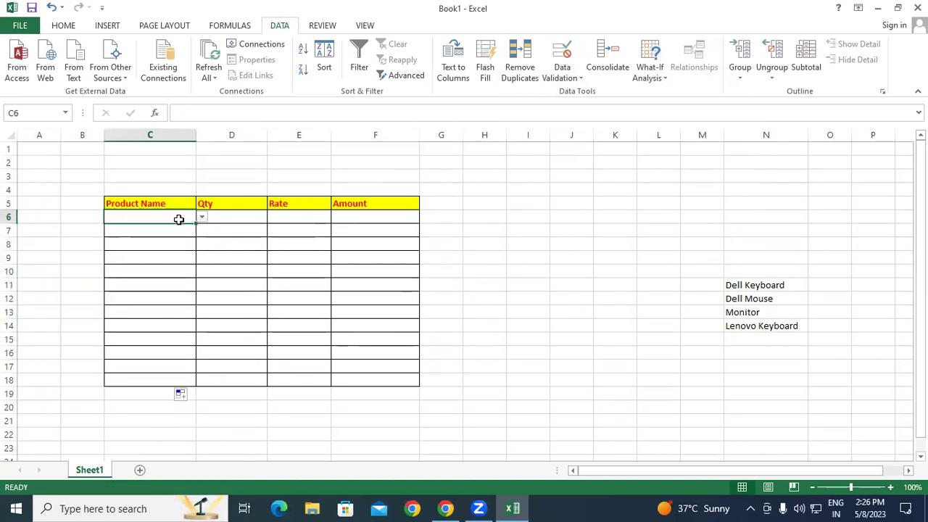
click(202, 217)
Step: Fill row 6 with Monitor, quantity 2 and rate 5000
click(145, 246)
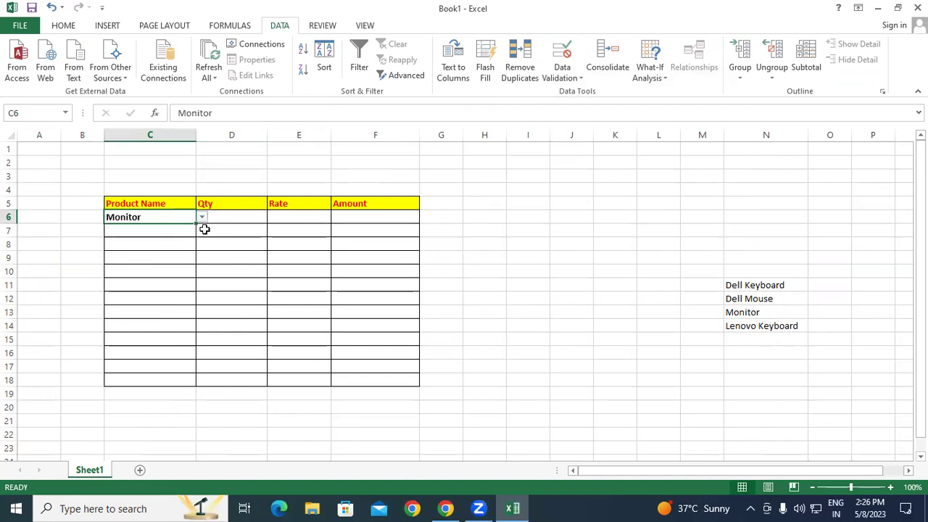
click(237, 218)
text(2)
key(Tab)
text(5000)
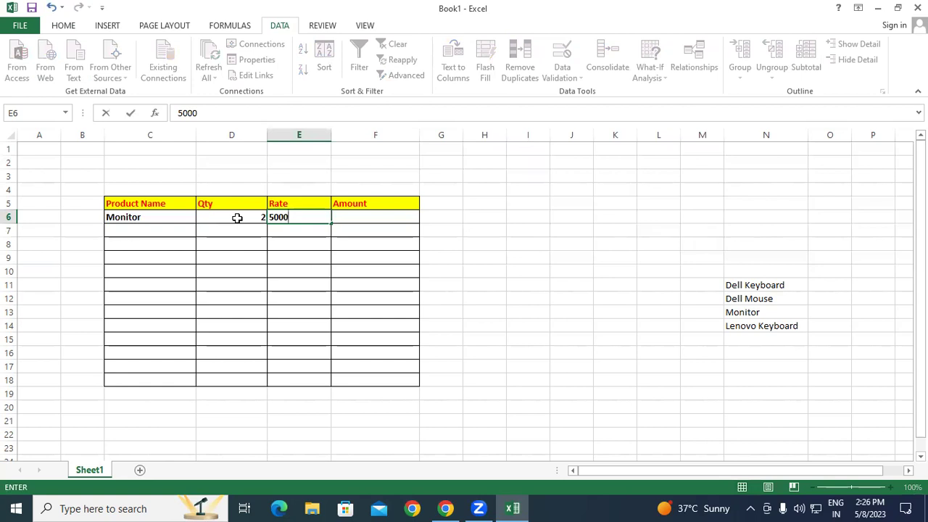
key(Tab)
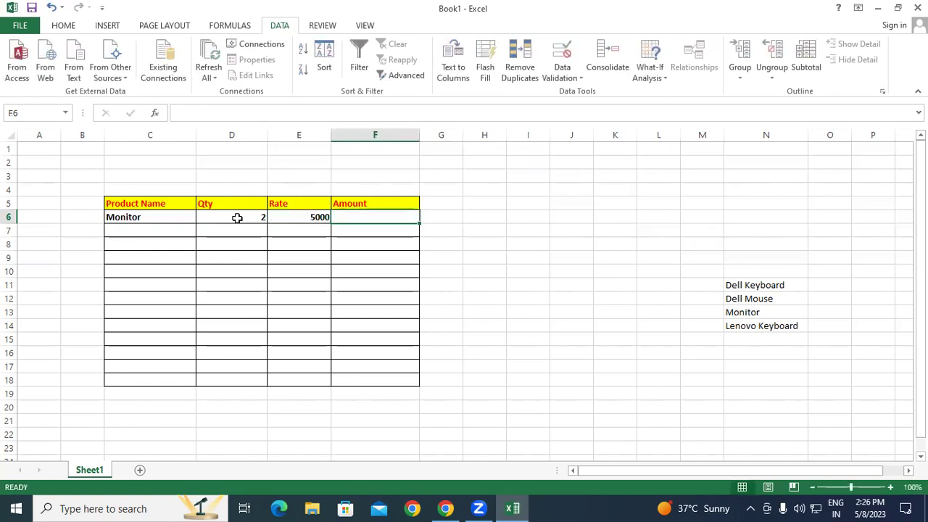
Step: Fill row 7 with Dell Mouse from the dropdown, quantity 1 and rate 3000
click(145, 229)
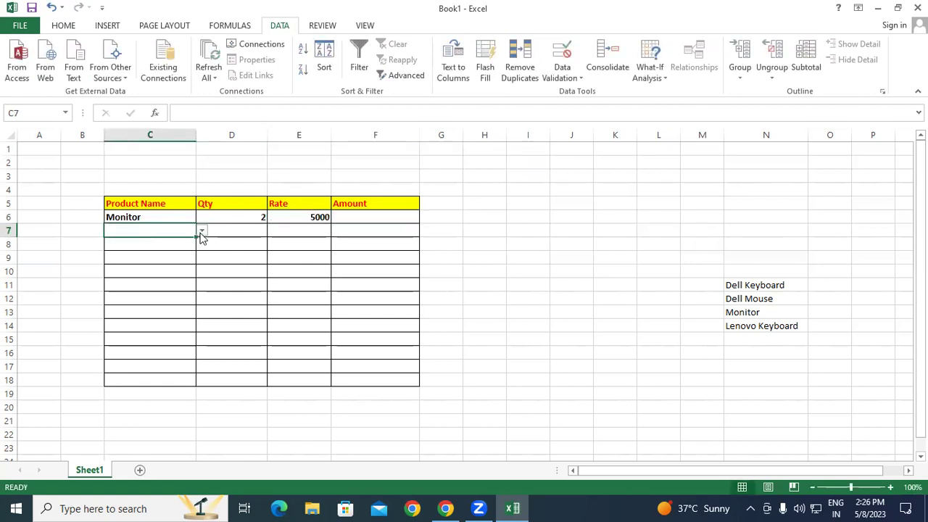
click(201, 231)
click(138, 251)
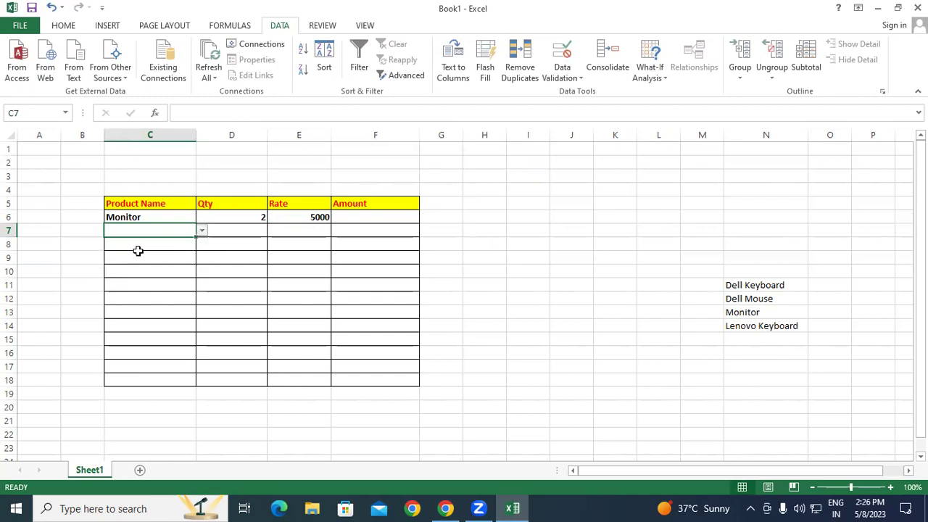
click(234, 233)
text(1)
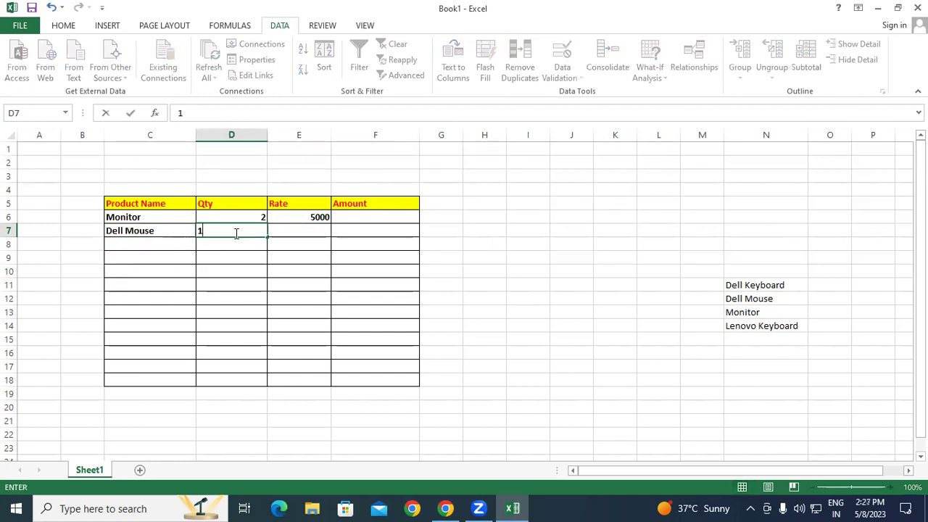
key(Tab)
text(3000)
key(Return)
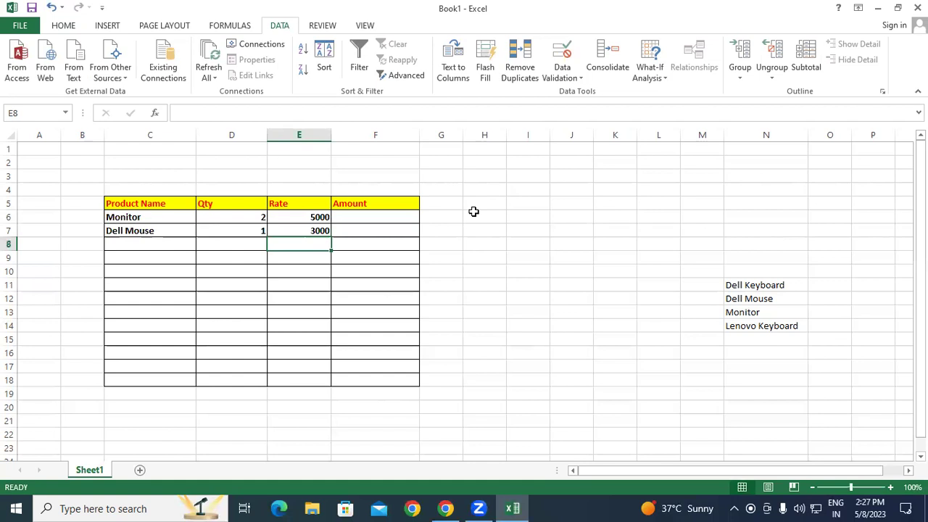
Step: Add a new sheet with a bold, size-12 'Title' heading in C4
click(140, 470)
click(118, 189)
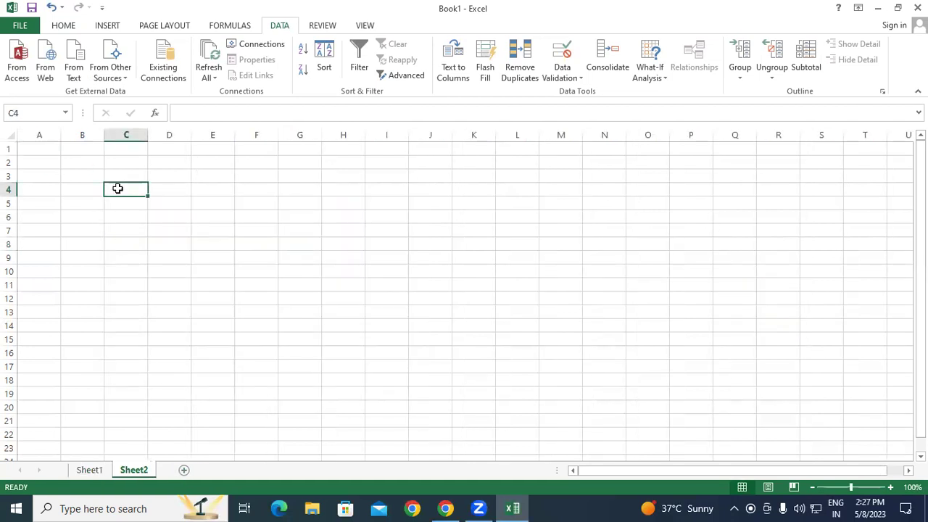
text(T)
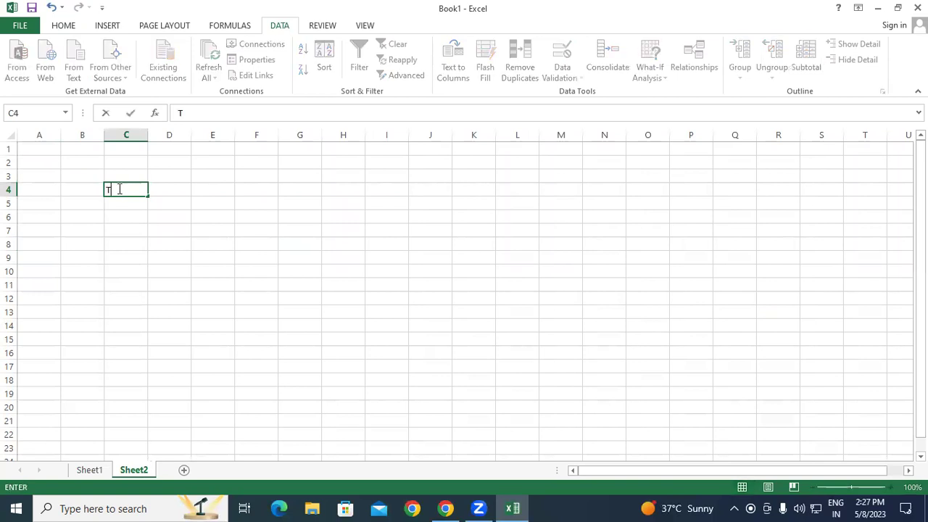
text(itl)
text(e)
key(ctrl+Return)
click(213, 176)
click(134, 190)
click(61, 27)
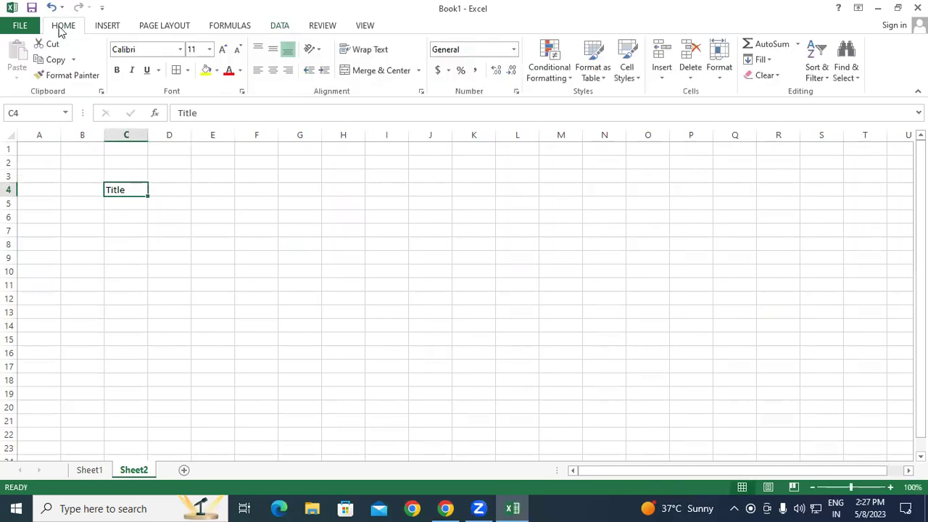
click(119, 71)
click(223, 49)
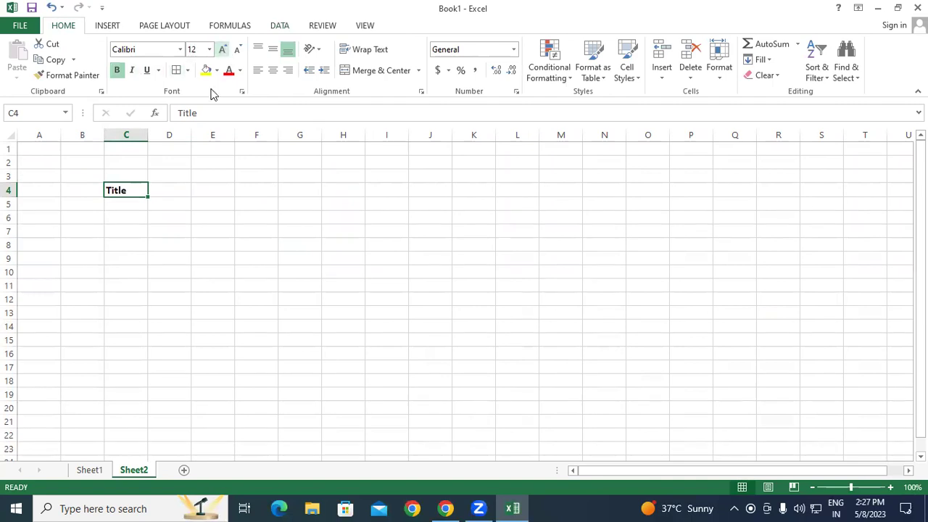
Step: Enter the bold heading 'Name' in D4 and apply all borders to C4:F18
click(162, 188)
text(Name)
click(161, 256)
drag(120, 192, 259, 386)
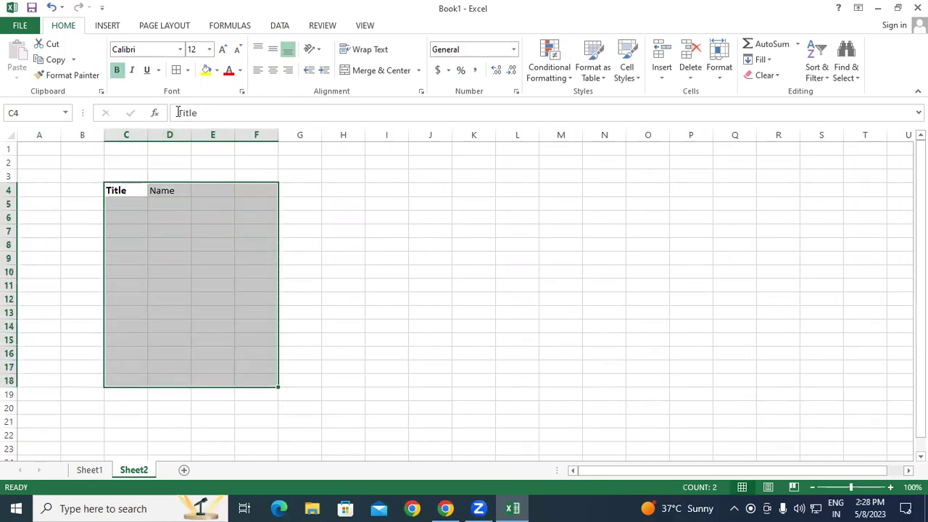
click(176, 70)
click(116, 71)
click(116, 72)
Step: Give the header row C4:F4 a yellow fill and red font
click(170, 217)
drag(116, 190, 264, 191)
key(ctrl+shift+period)
click(207, 71)
click(228, 71)
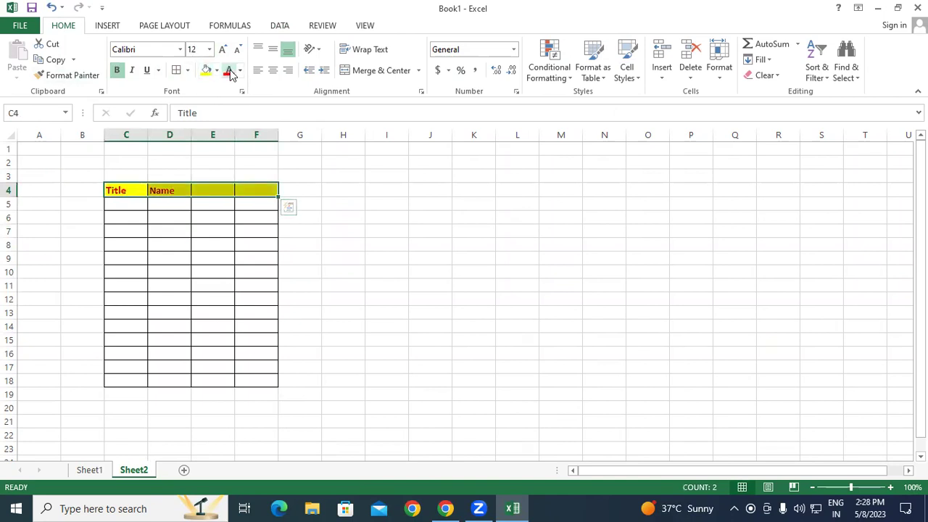
click(177, 271)
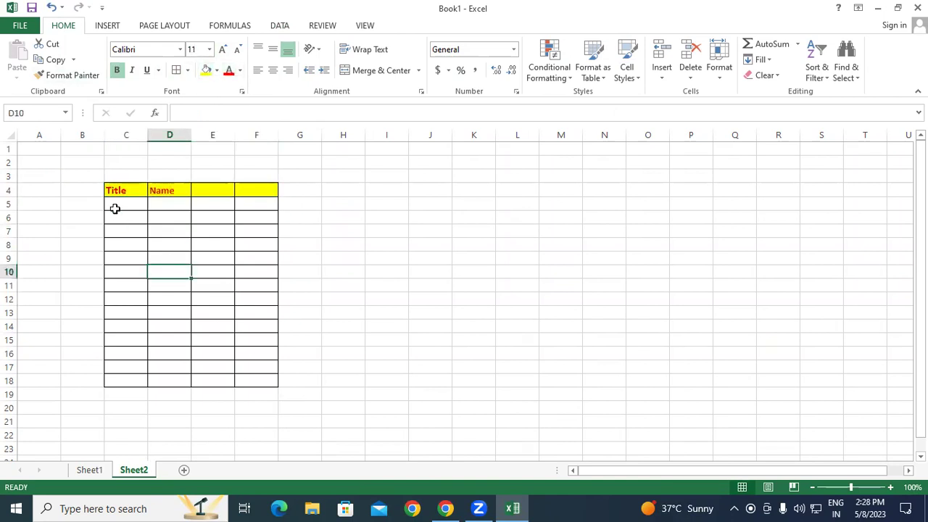
Step: Enter the title options Mr in L7 and Ms in L8 beside the table
click(520, 232)
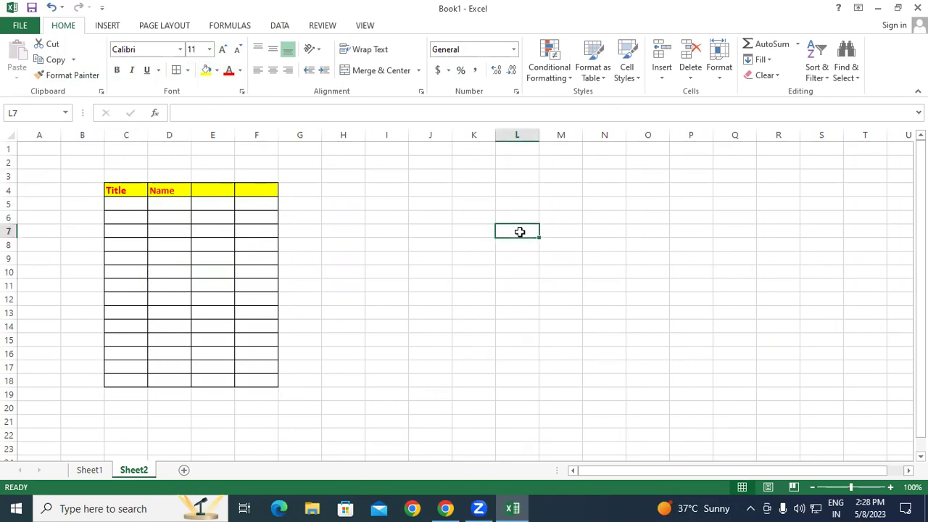
text(Mr)
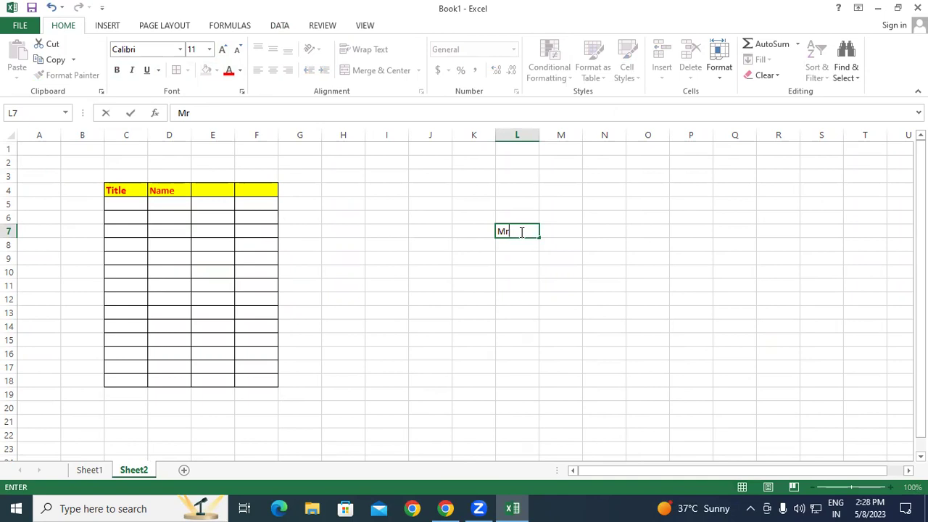
key(Return)
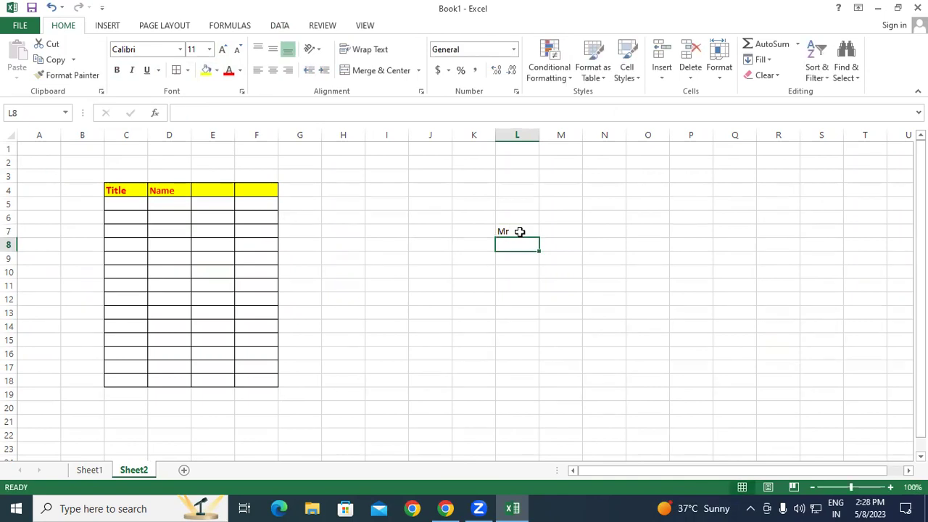
text(Mr)
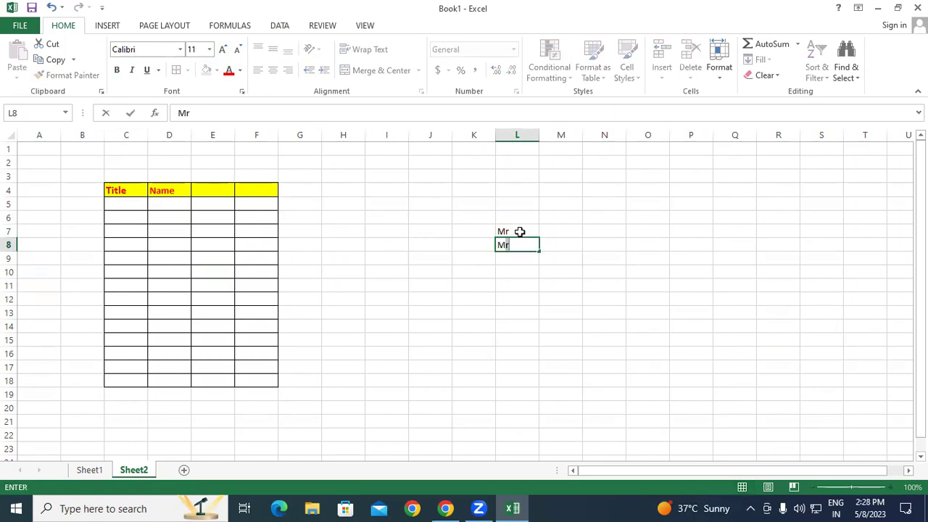
text(s)
key(Return)
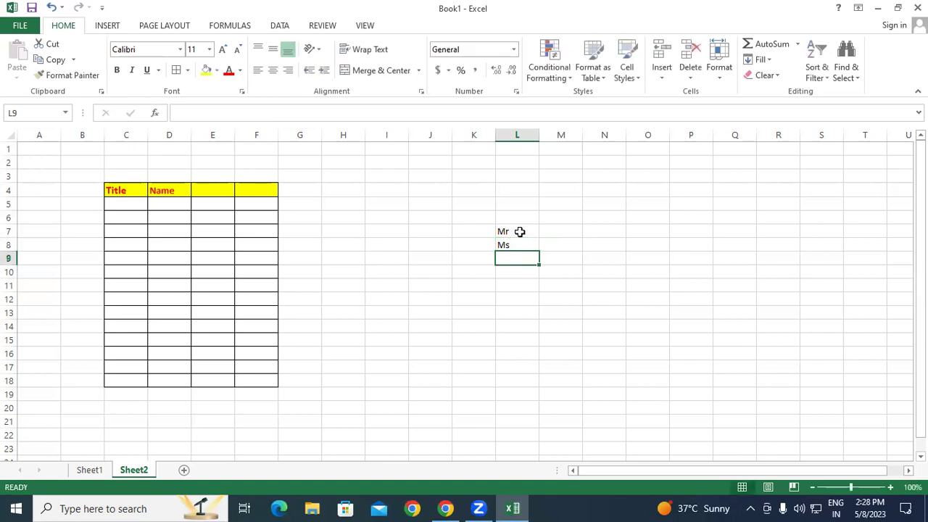
key(Up)
key(Up)
click(126, 206)
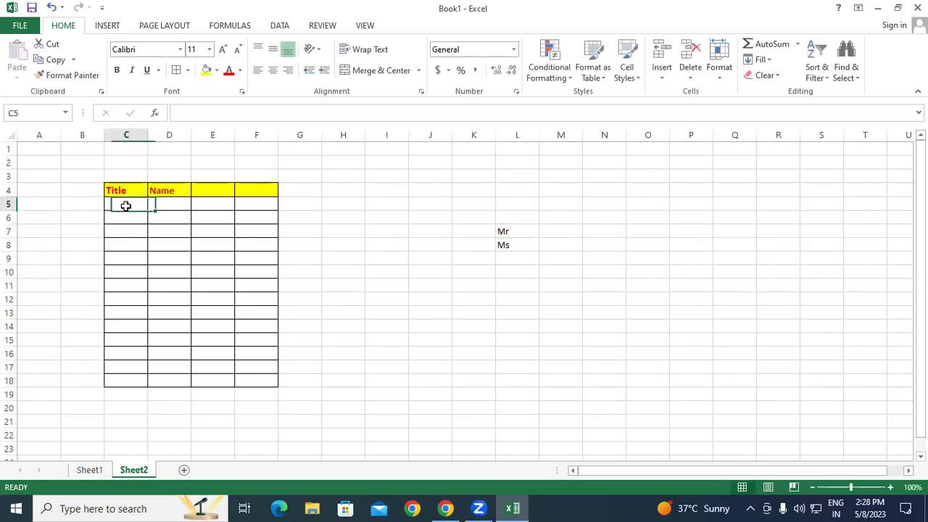
Step: Give C5 a List validation rule sourced from L7:L8 (Mr, Ms)
click(285, 27)
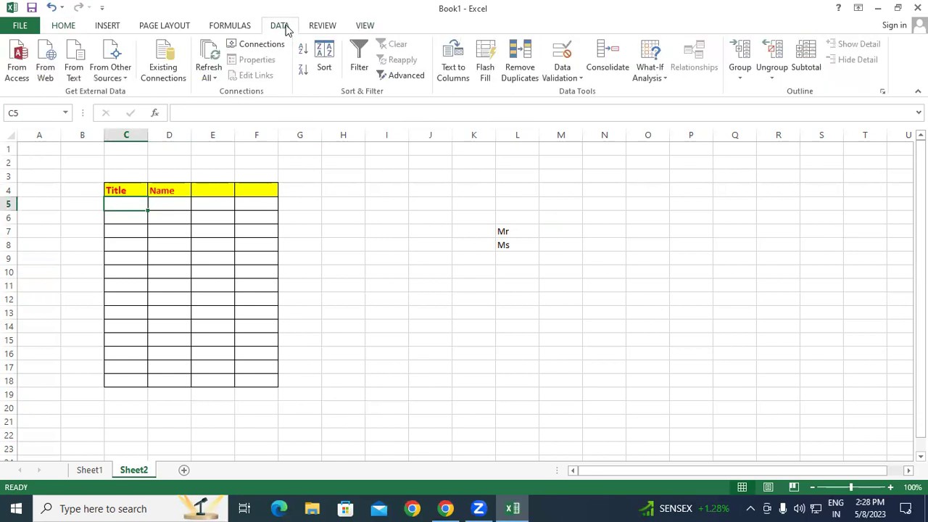
click(556, 80)
click(528, 122)
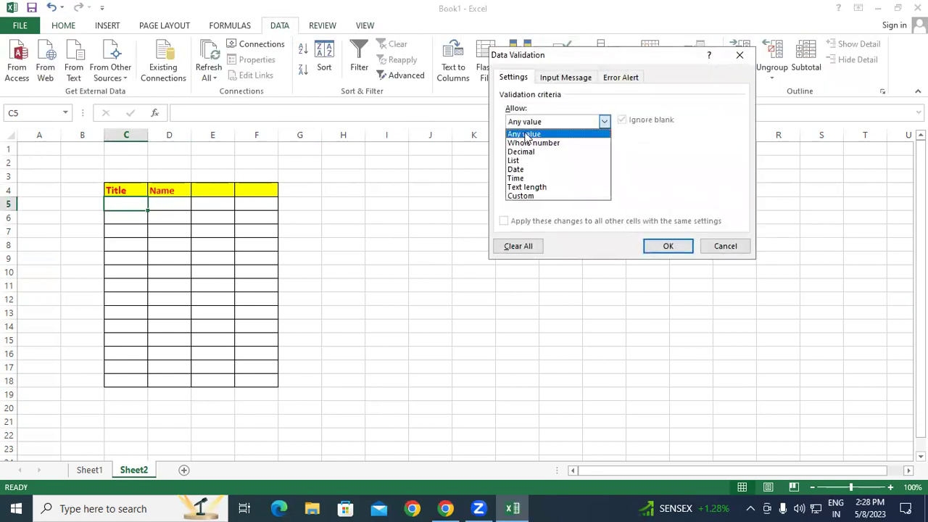
click(518, 160)
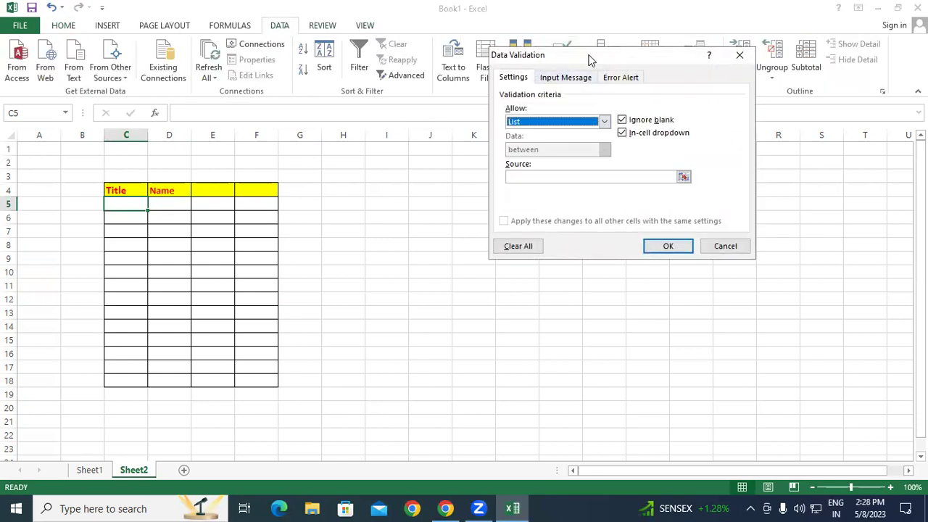
drag(590, 60, 811, 73)
click(746, 189)
drag(515, 231, 533, 245)
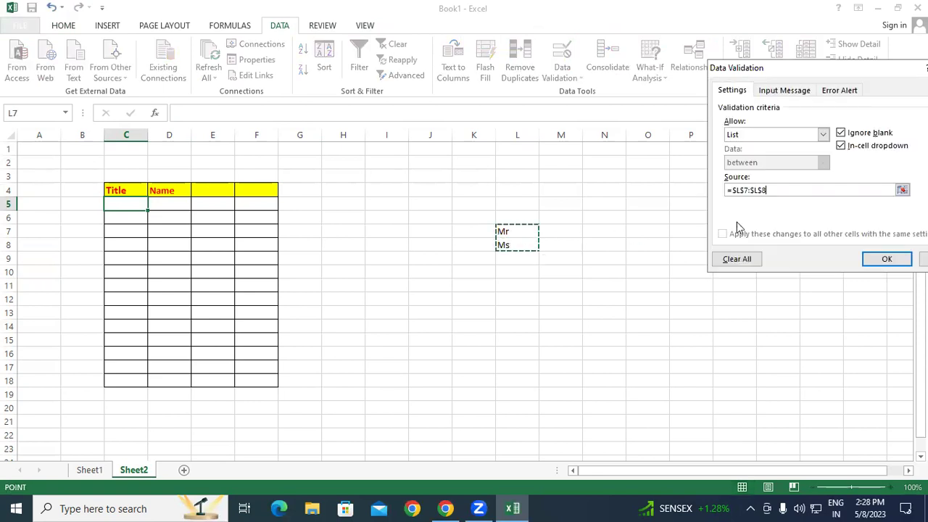
click(887, 260)
click(428, 247)
Step: Copy C5's Mr/Ms dropdown down to C18 and widen column C
click(132, 205)
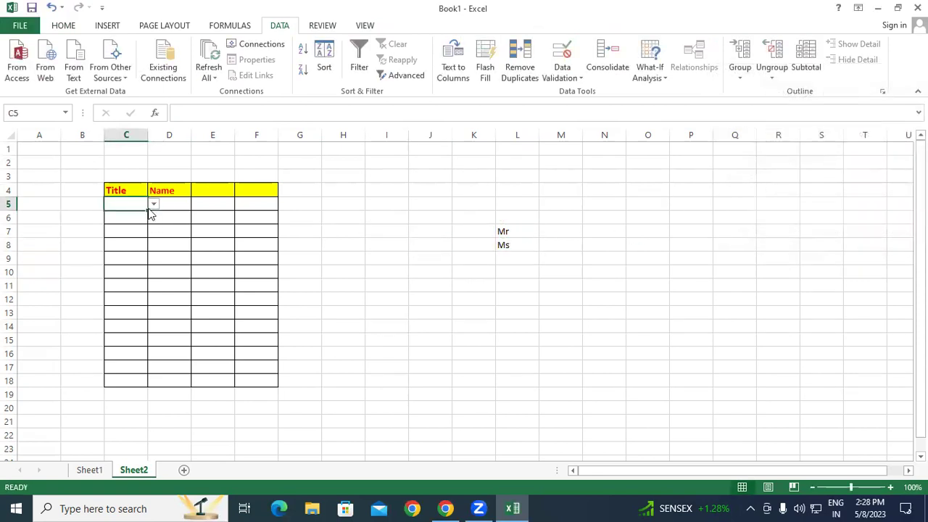
drag(148, 210, 166, 383)
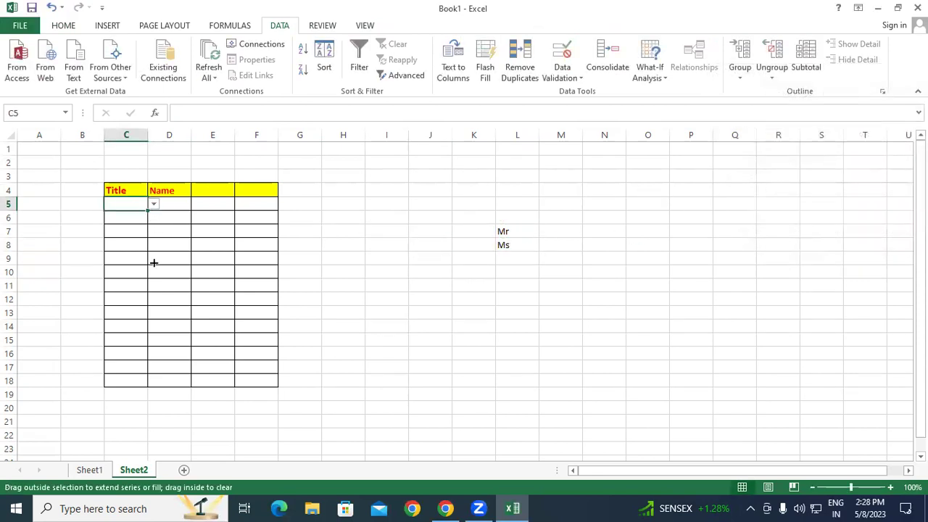
click(386, 282)
drag(148, 135, 169, 135)
click(134, 285)
Step: Pick Ms in C5 from the dropdown and enter a person's full name in D5
click(134, 207)
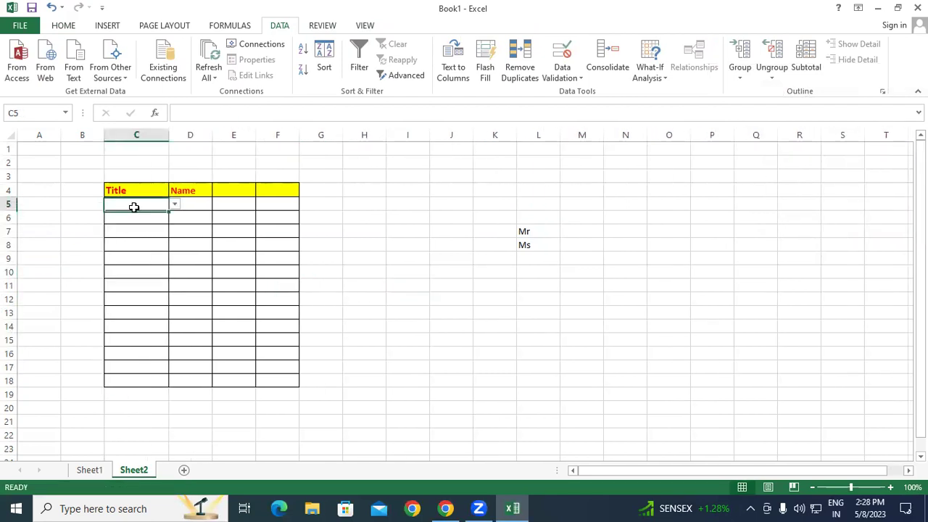
click(174, 204)
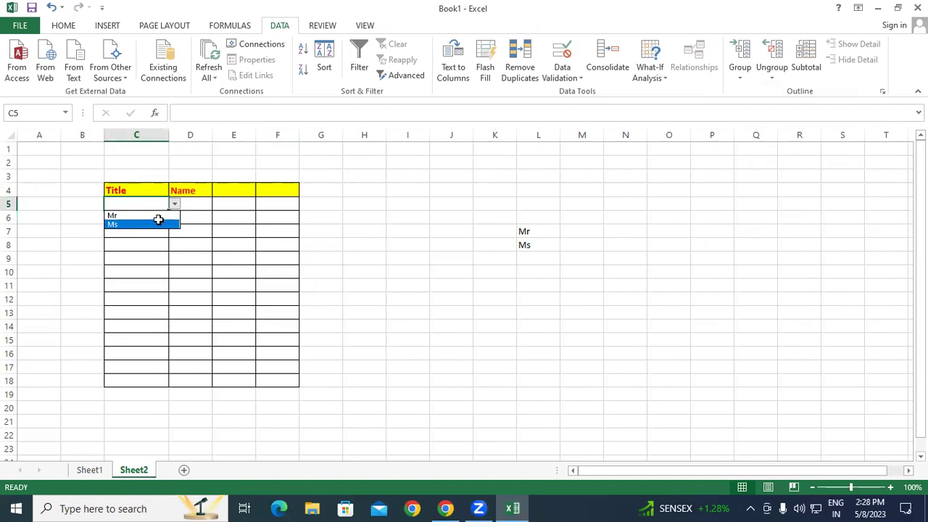
click(158, 224)
click(193, 203)
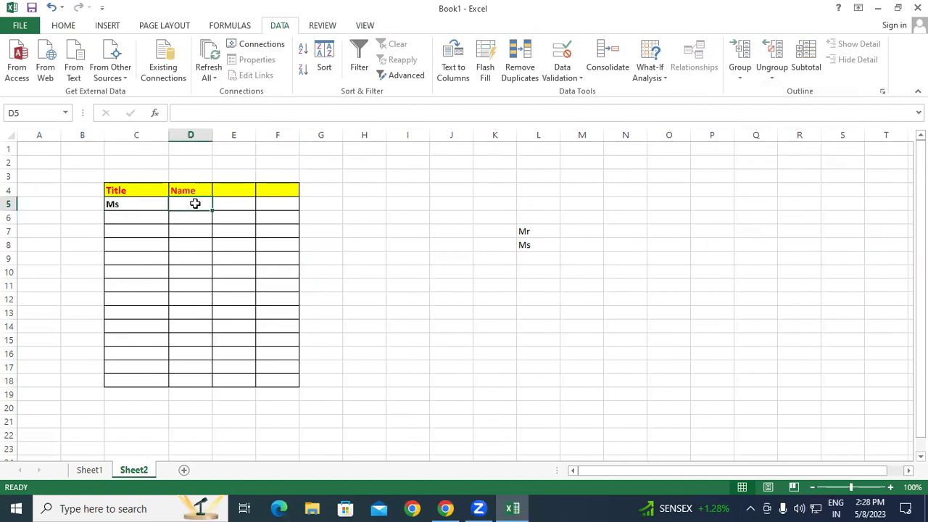
key(Return)
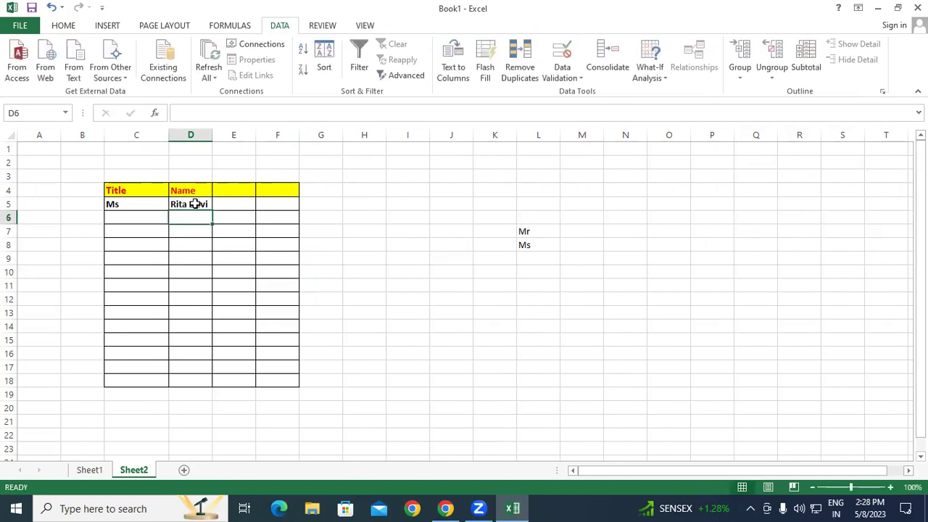
Step: Pick Mr in C6 from the dropdown and enter a person's full name in D6
click(145, 220)
click(174, 218)
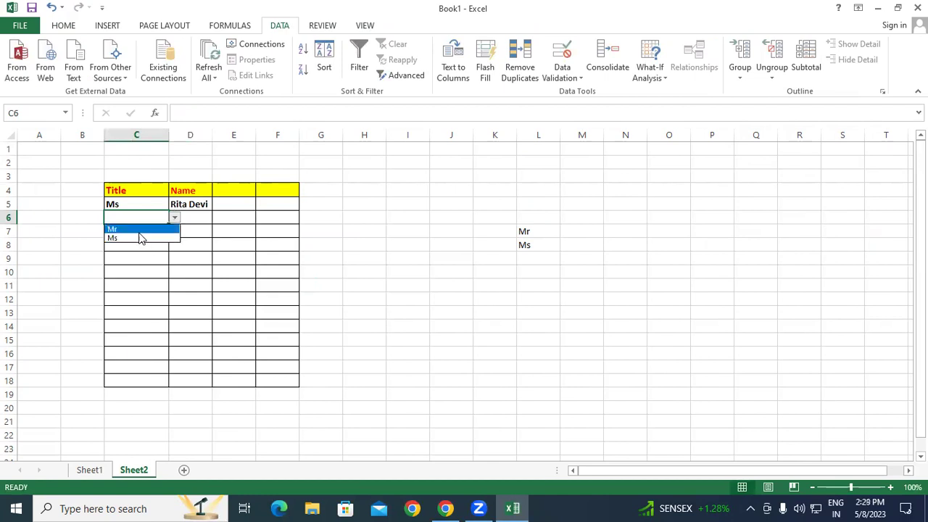
click(140, 231)
click(197, 217)
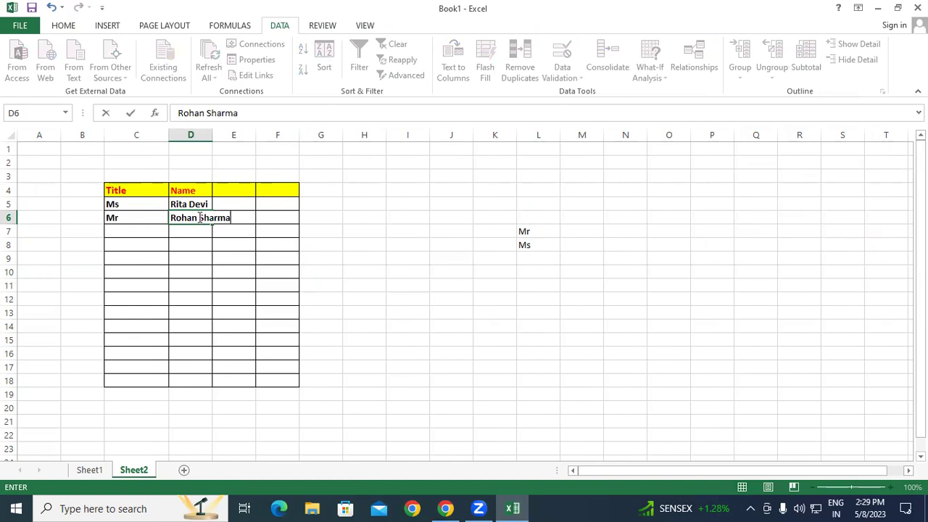
key(Return)
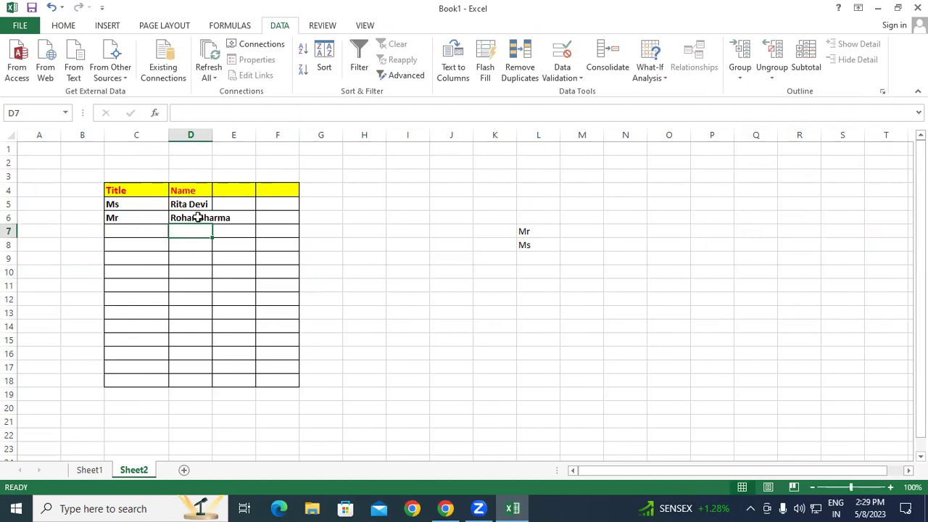
Step: Check the Data Validation Allow options, cancel without changes, and widen column D for the names
click(559, 56)
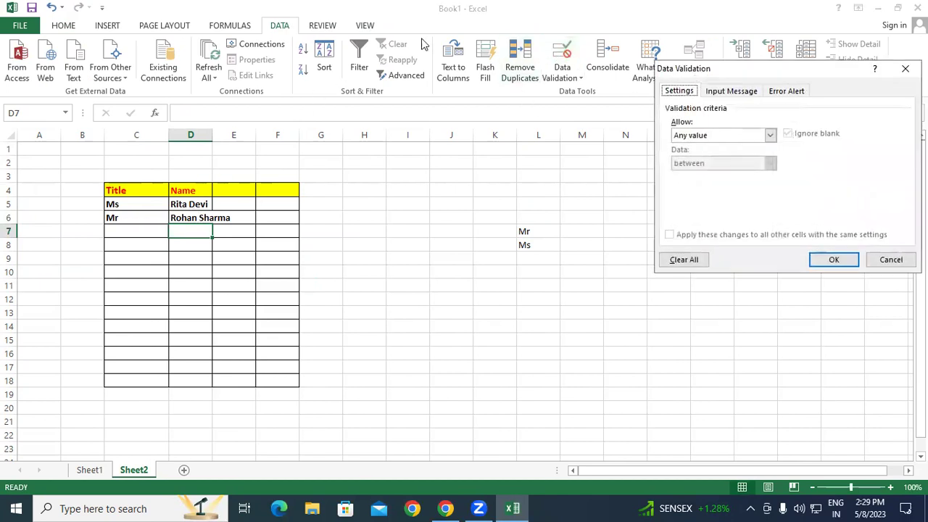
click(413, 105)
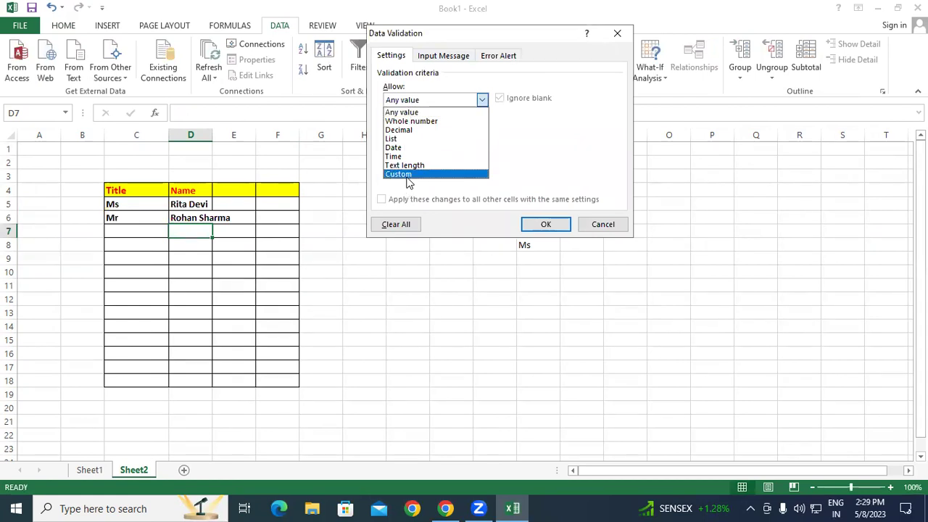
click(607, 226)
click(605, 226)
drag(213, 135, 262, 135)
key(Up)
key(Up)
key(Up)
Step: Widen column F to about 119 pixels
click(319, 192)
click(284, 190)
click(410, 189)
drag(352, 134, 393, 135)
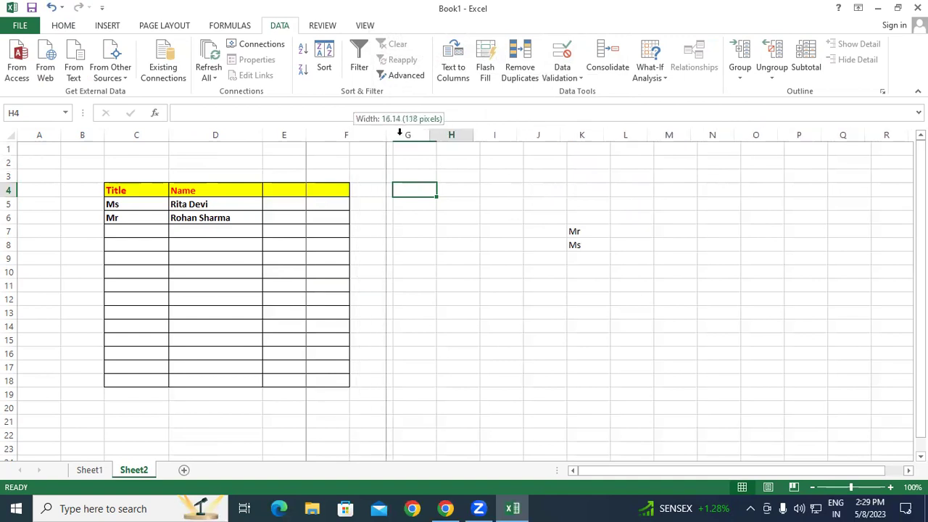
click(442, 227)
key(Up)
key(Left)
key(Left)
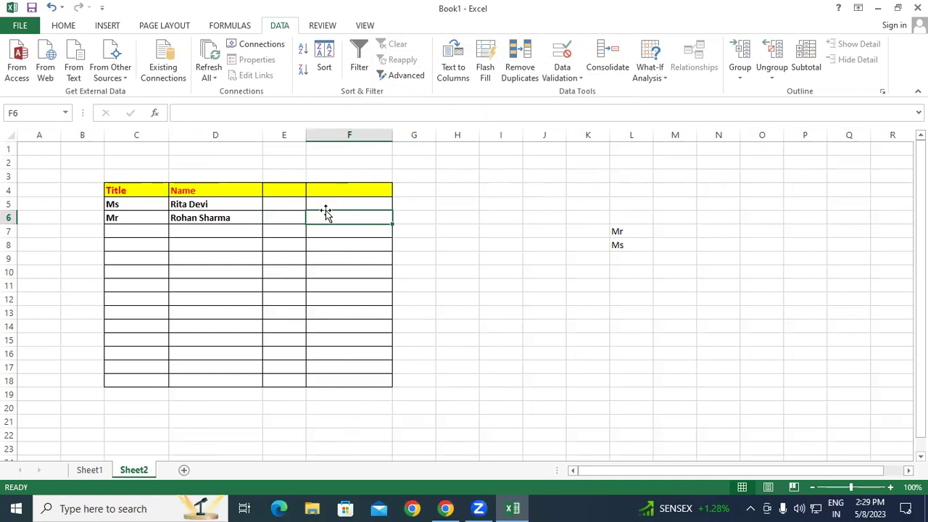
Step: Enter the heading 'Mobile No' in cell F4
click(317, 192)
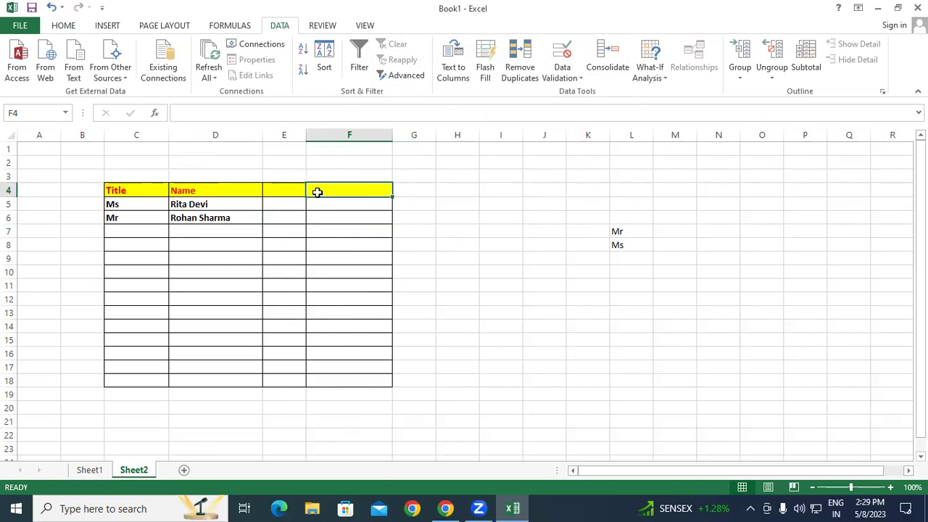
text(MO)
key(BackSpace)
text(obile n)
key(BackSpace)
text(No)
key(Return)
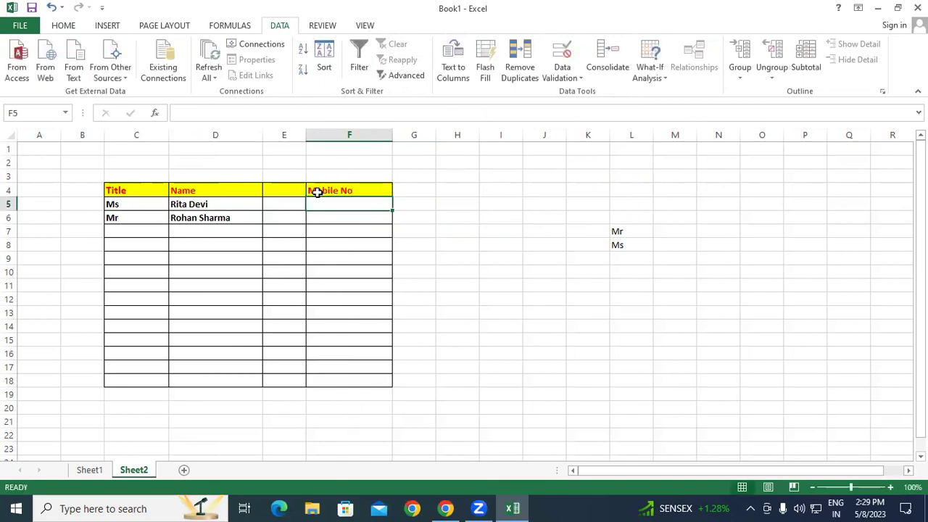
Step: Select the empty Mobile No cells F5:F18 below the header
click(315, 337)
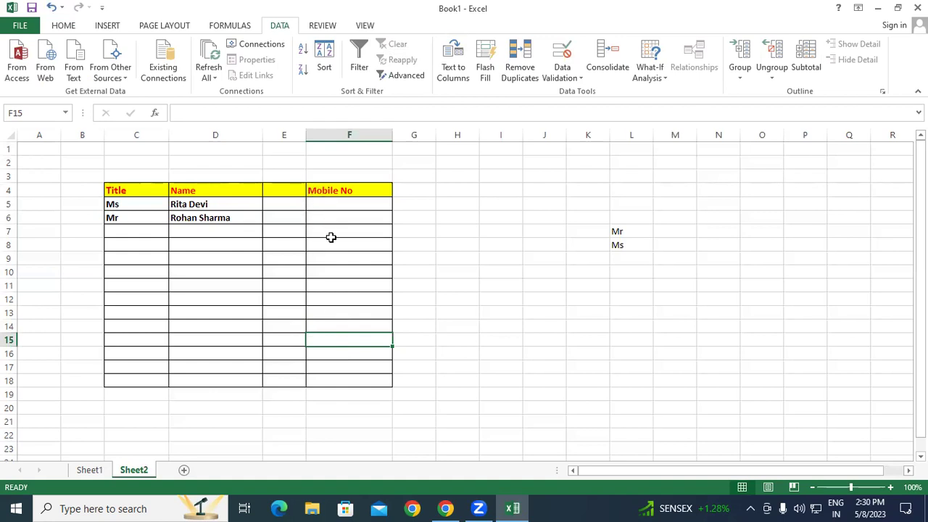
drag(331, 203, 346, 390)
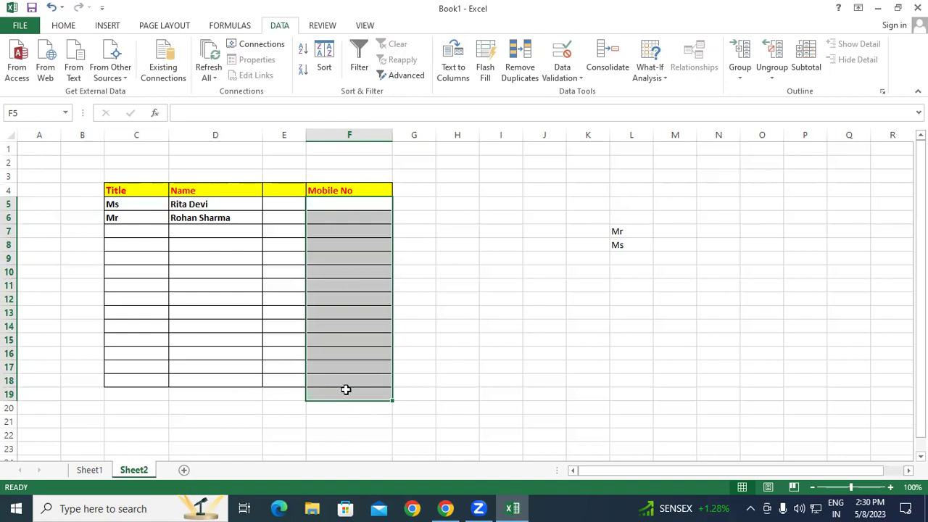
click(499, 299)
drag(331, 203, 351, 380)
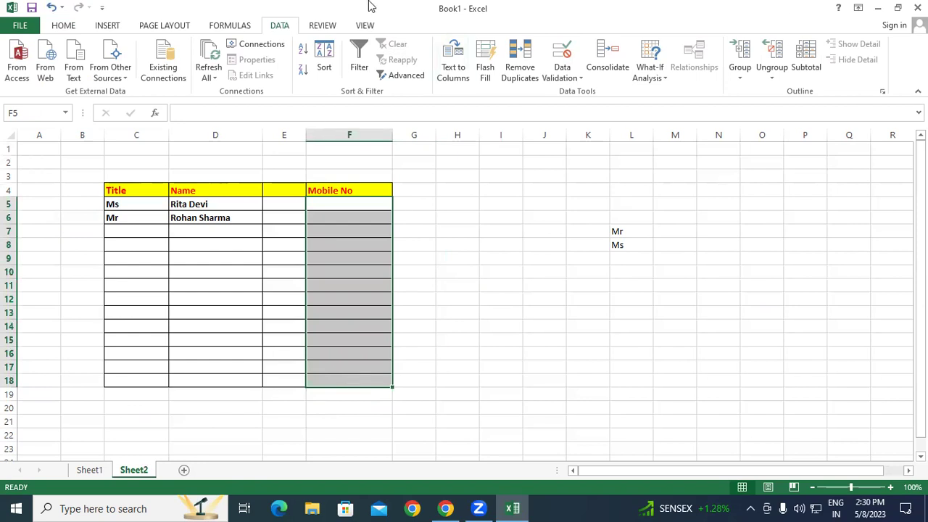
Step: Apply a Custom validation rule =isnumber(F5) to F5:F18 so only numbers are allowed
click(563, 51)
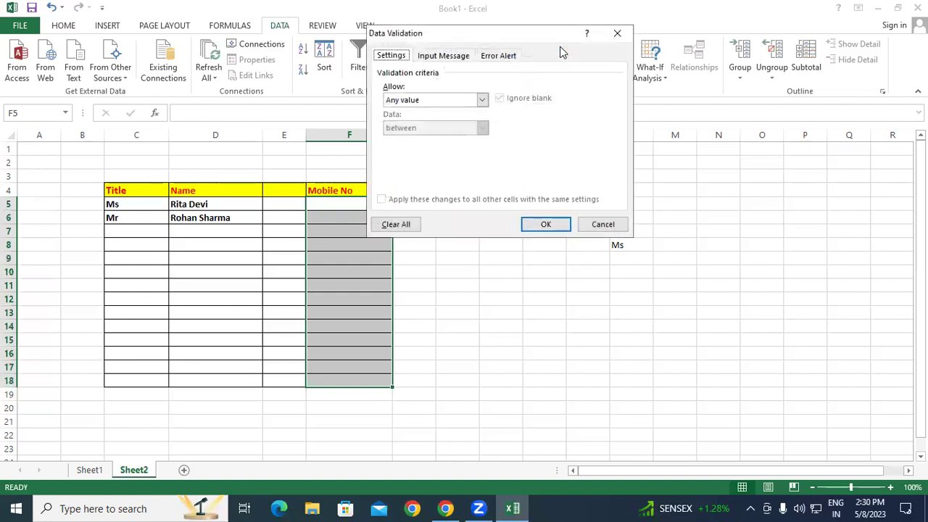
drag(586, 33, 729, 41)
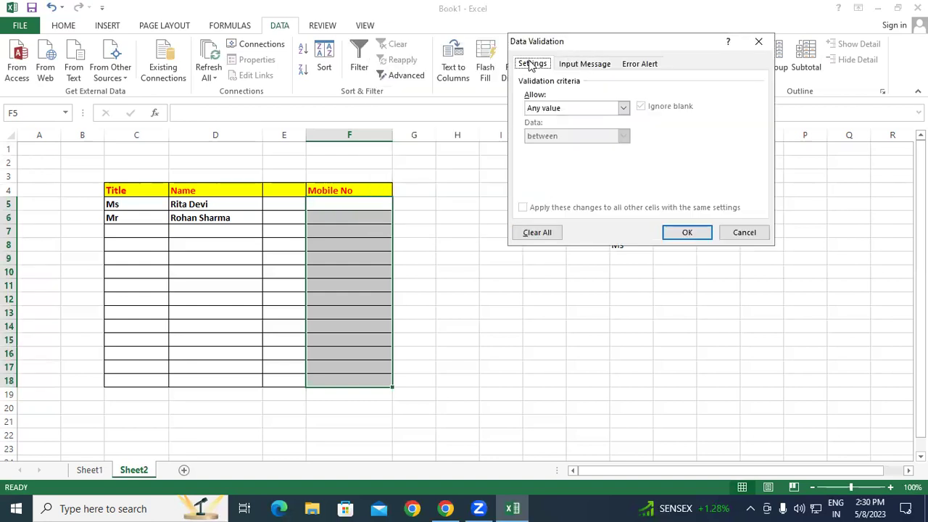
click(545, 110)
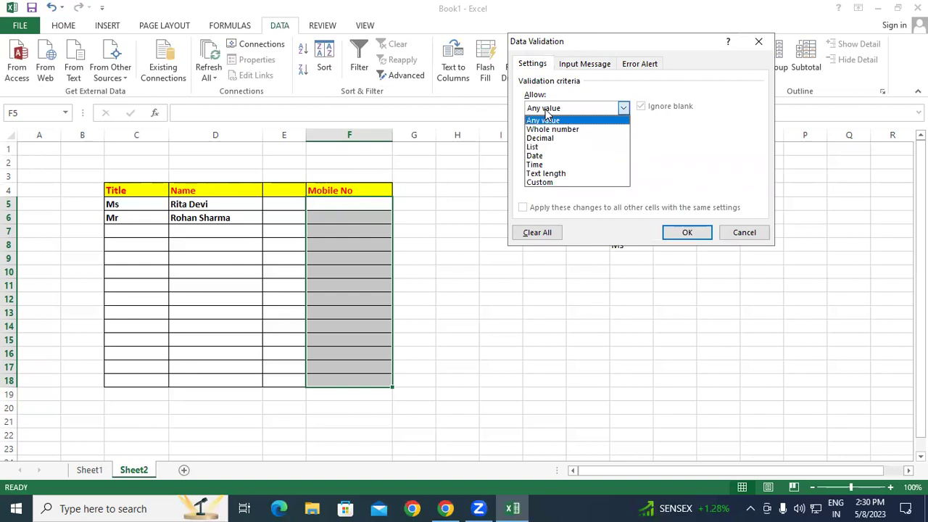
click(549, 185)
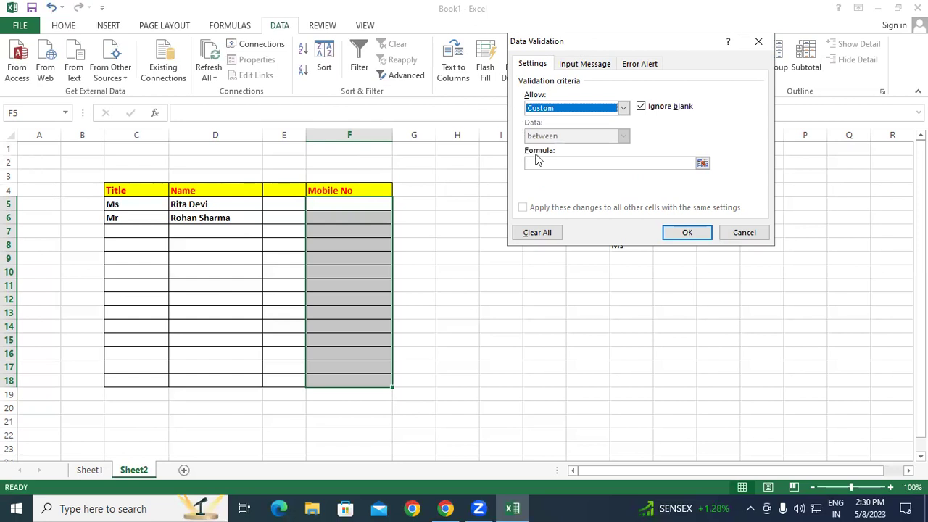
click(551, 166)
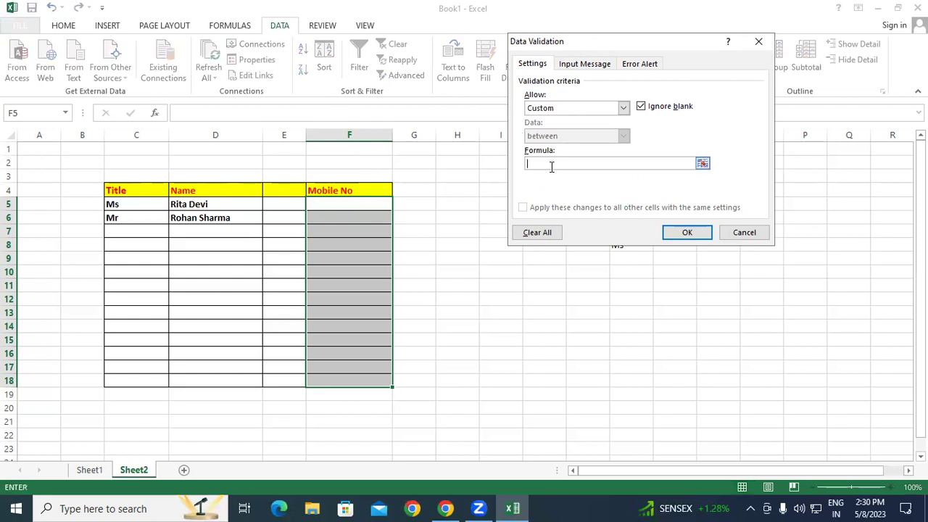
text(=isnumber)
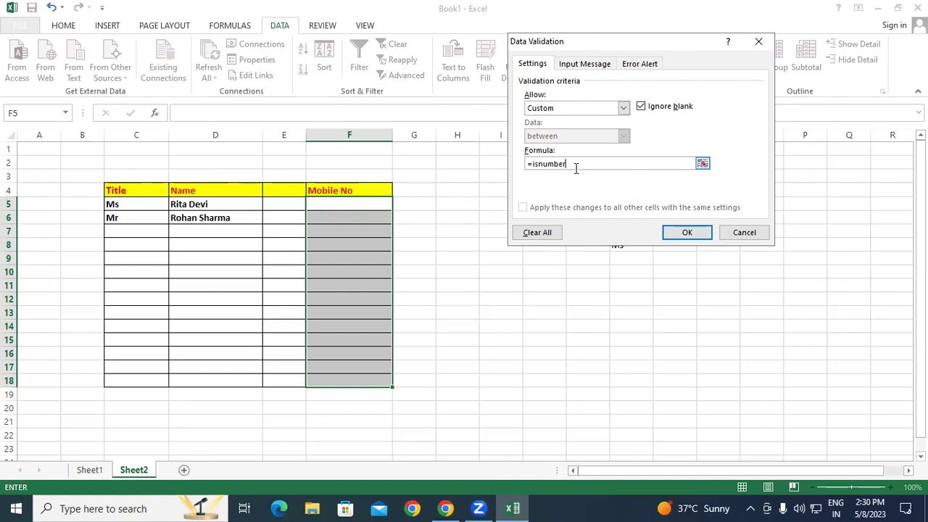
text(()
click(350, 206)
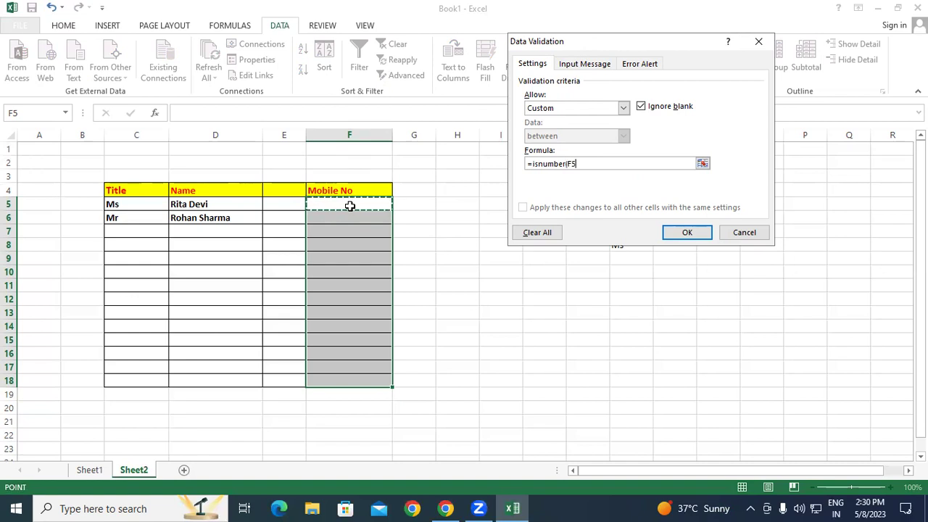
text())
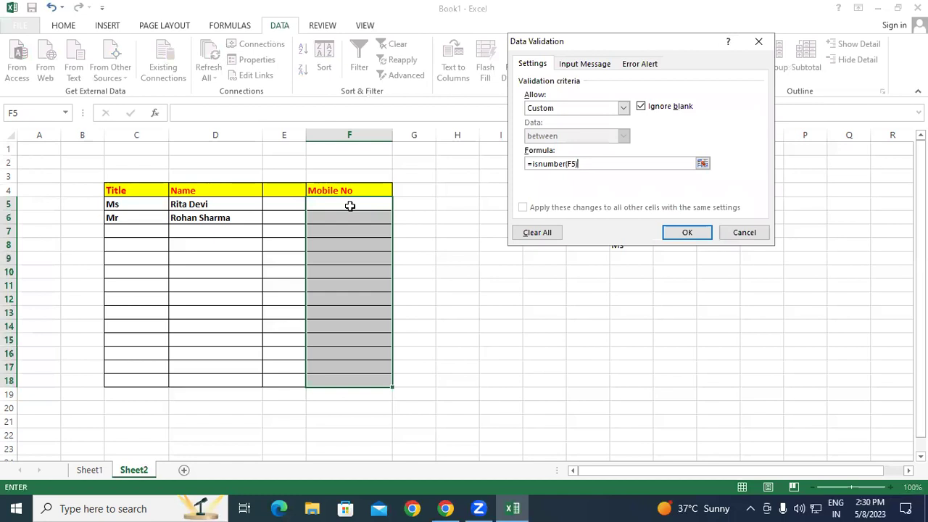
click(671, 232)
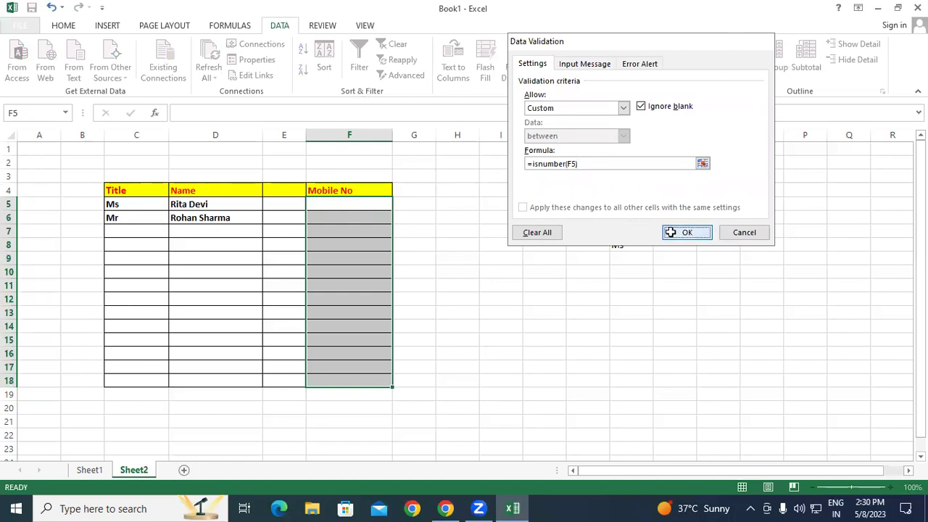
Step: Test F5's numbers-only rule with several text entries, retrying after each rejection
click(344, 234)
click(338, 204)
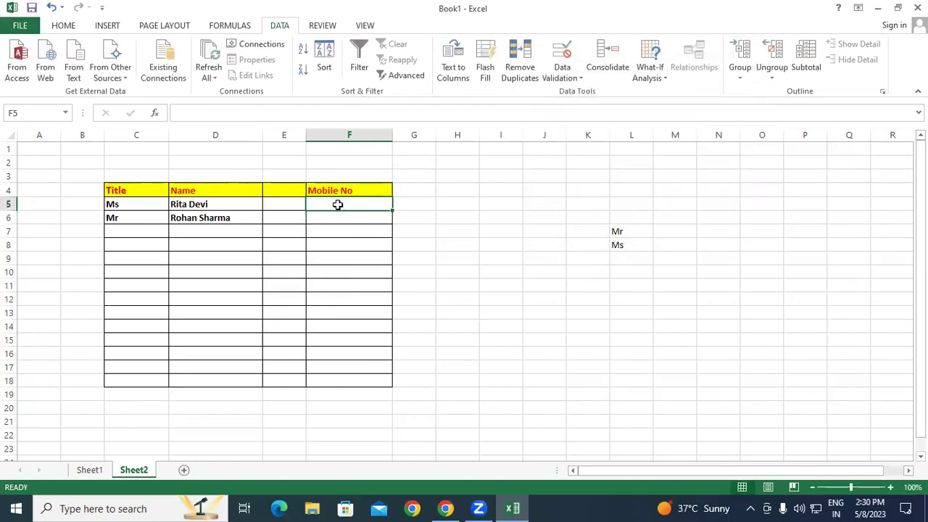
text(rah)
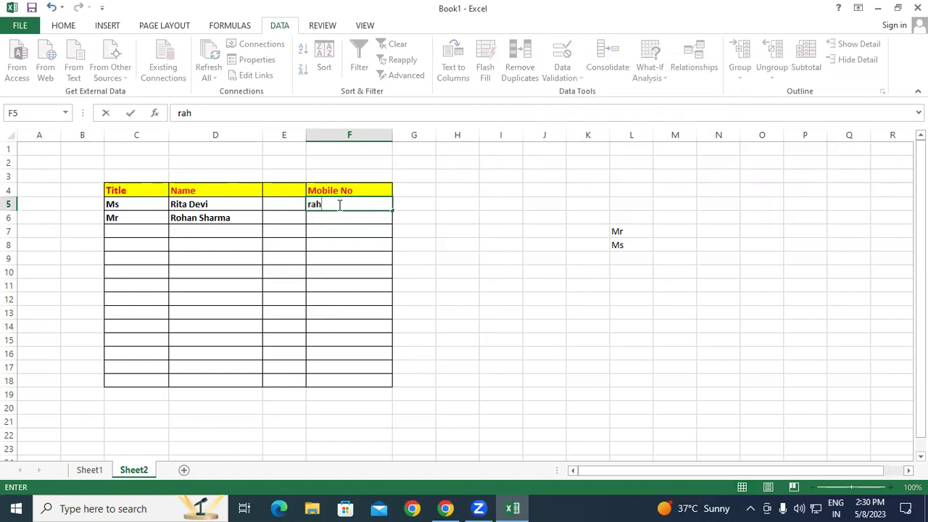
text(ul)
key(Return)
key(Return)
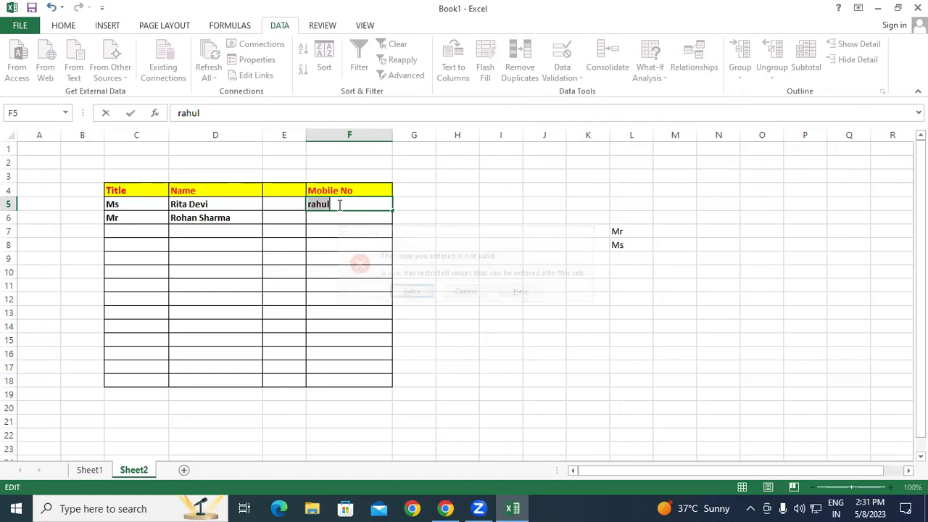
text(werer)
key(Return)
key(Return)
text(dvdfgdg)
key(Return)
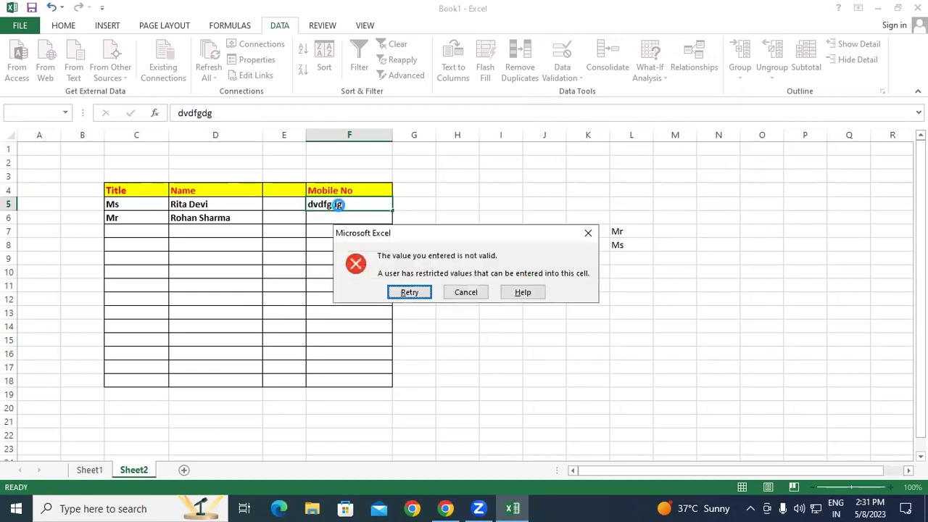
key(Return)
Step: Enter a nine-digit mobile number in F5, then select E5:I18
text(962850263)
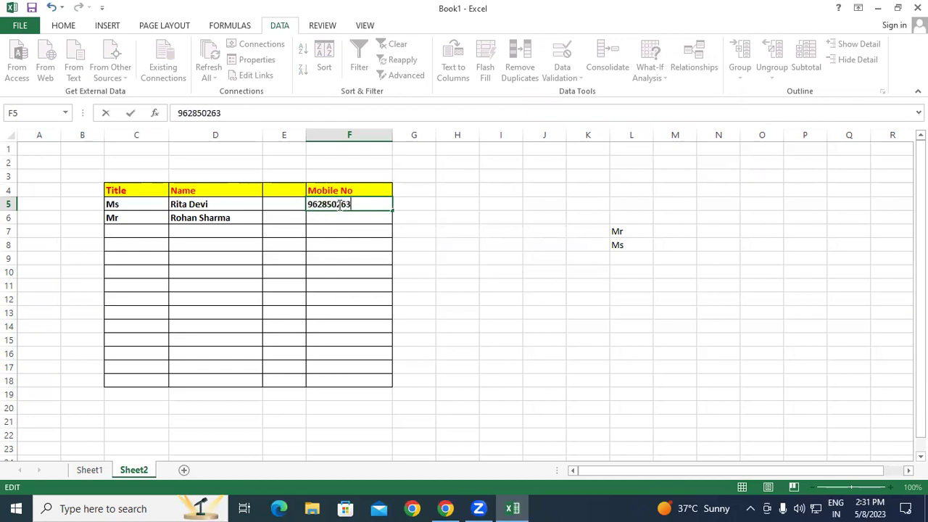
key(Return)
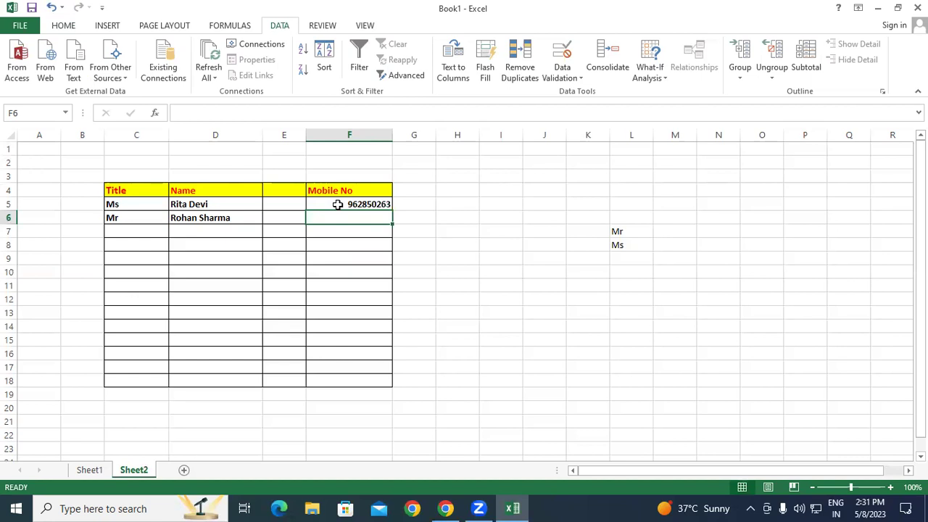
drag(281, 207, 508, 388)
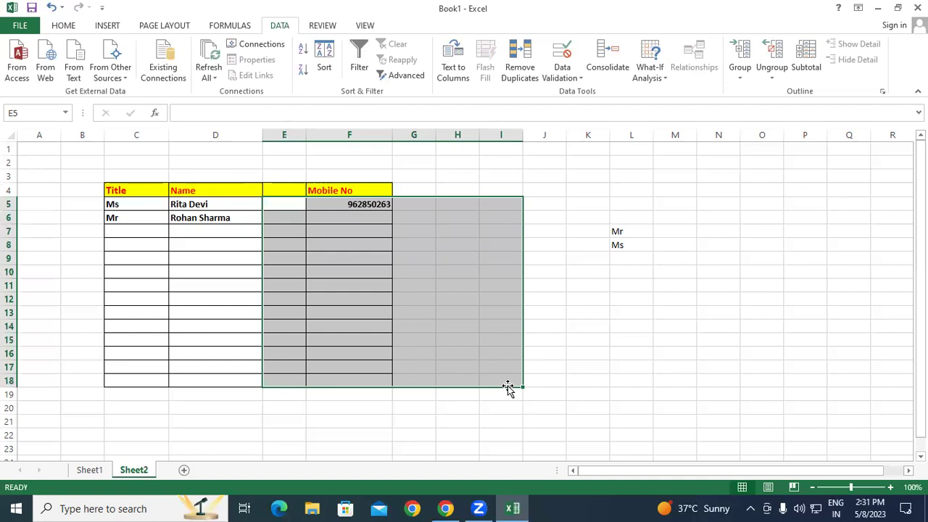
Step: Delete the two names in D5:D6
click(465, 381)
click(330, 315)
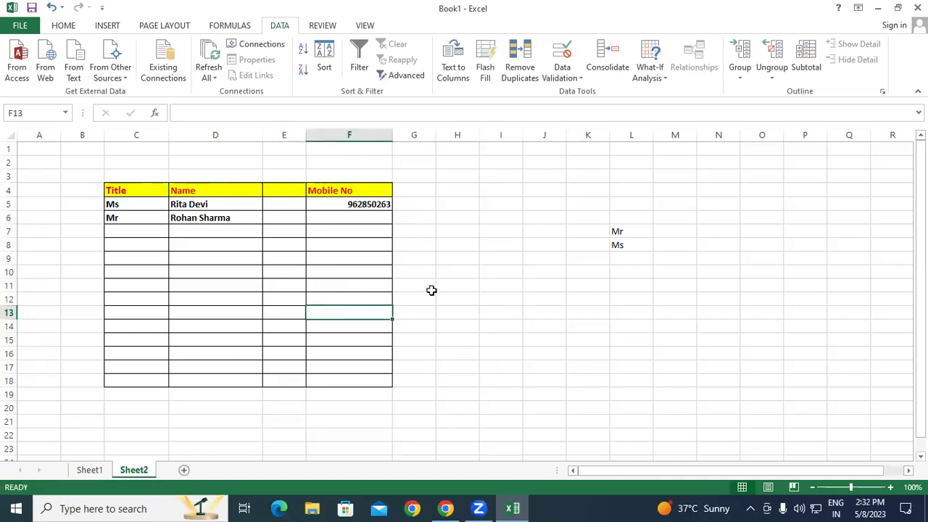
drag(224, 204, 232, 219)
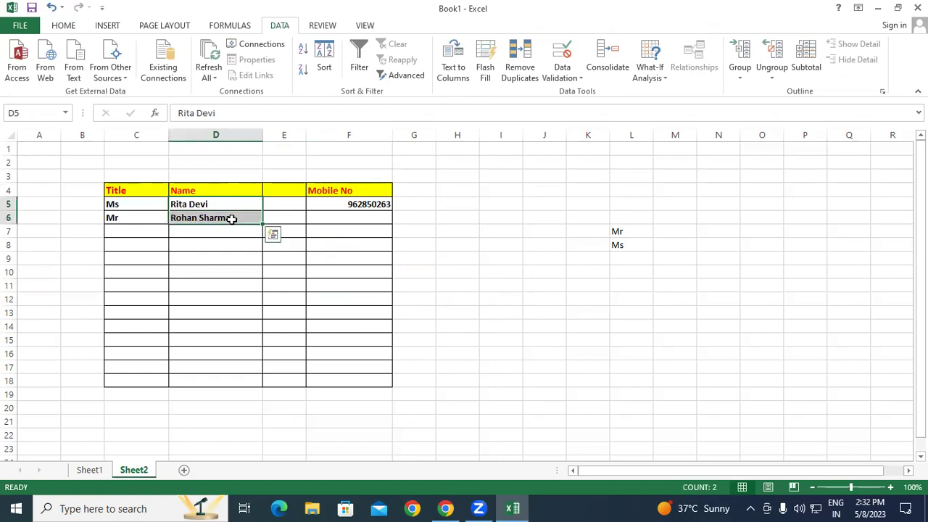
key(Delete)
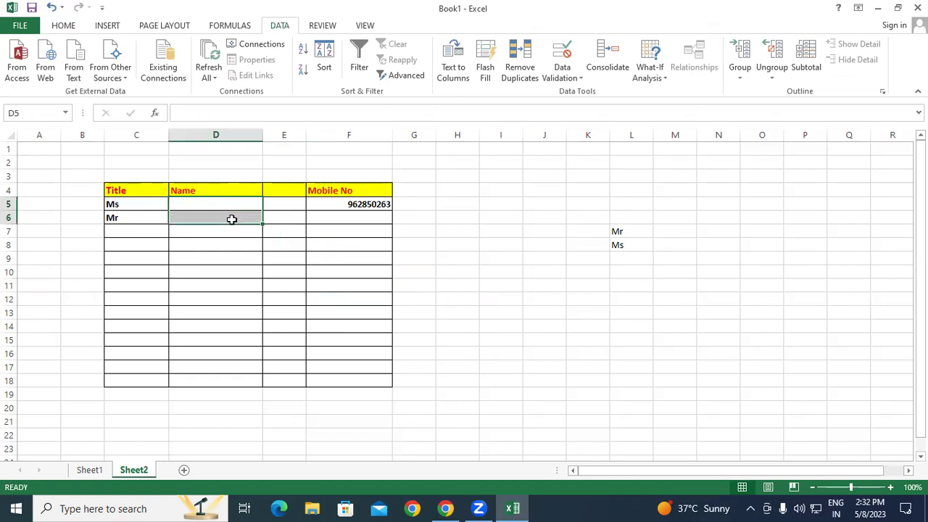
Step: Apply a Custom validation rule =istext(D5) to the Name cells D5:D18
drag(229, 205, 240, 379)
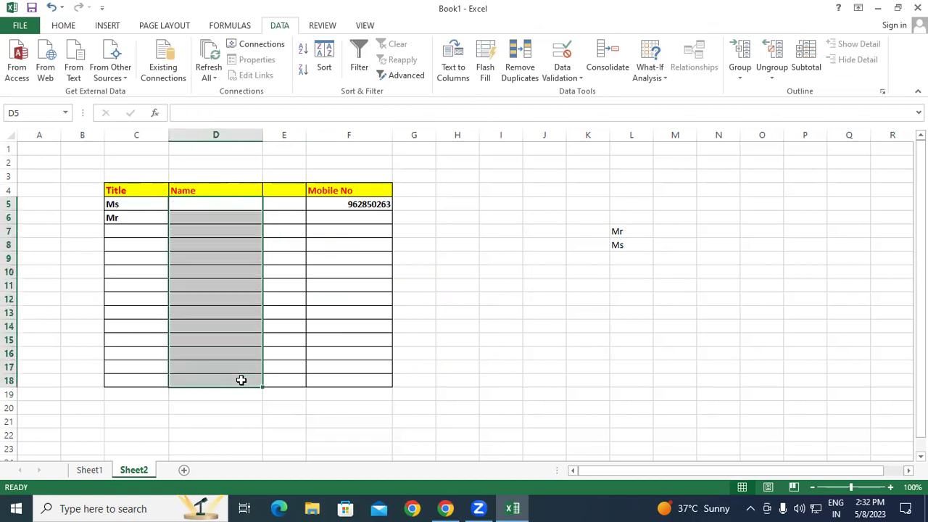
click(563, 50)
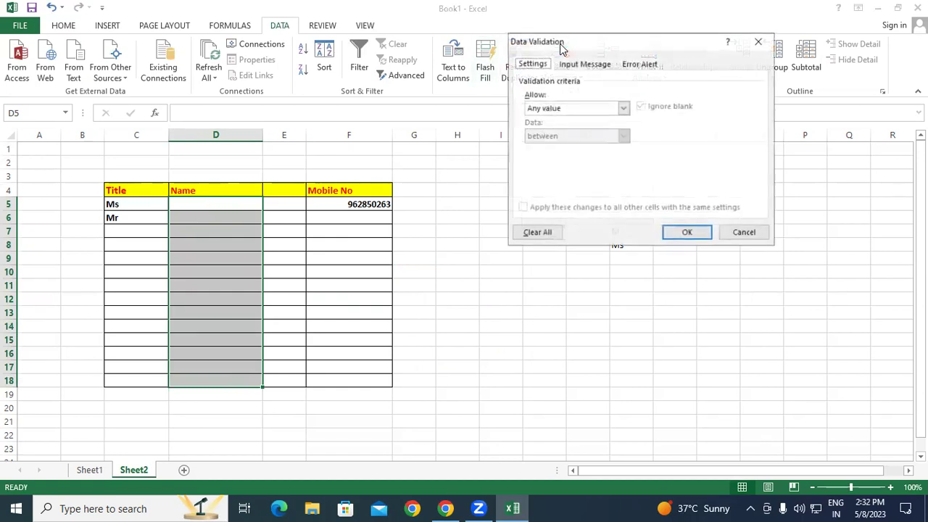
click(551, 108)
click(552, 182)
click(537, 162)
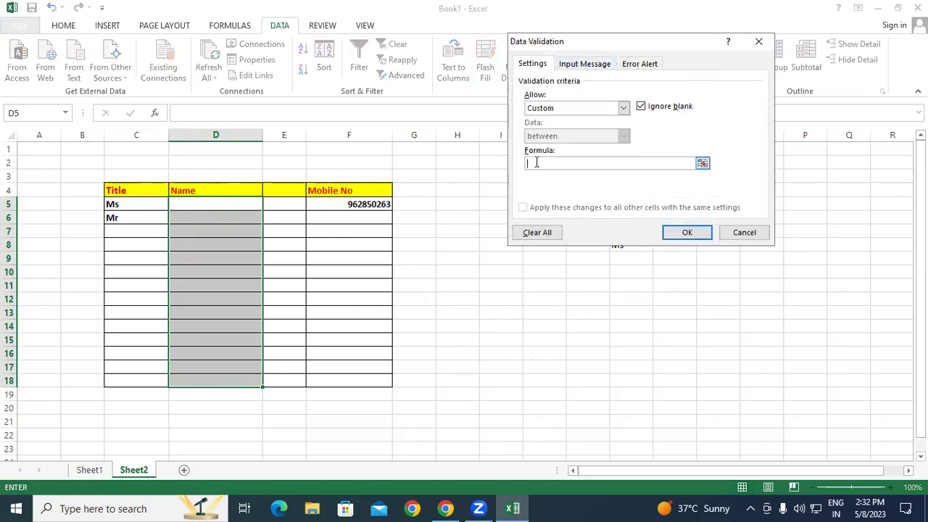
text(=istext)
text(()
click(184, 205)
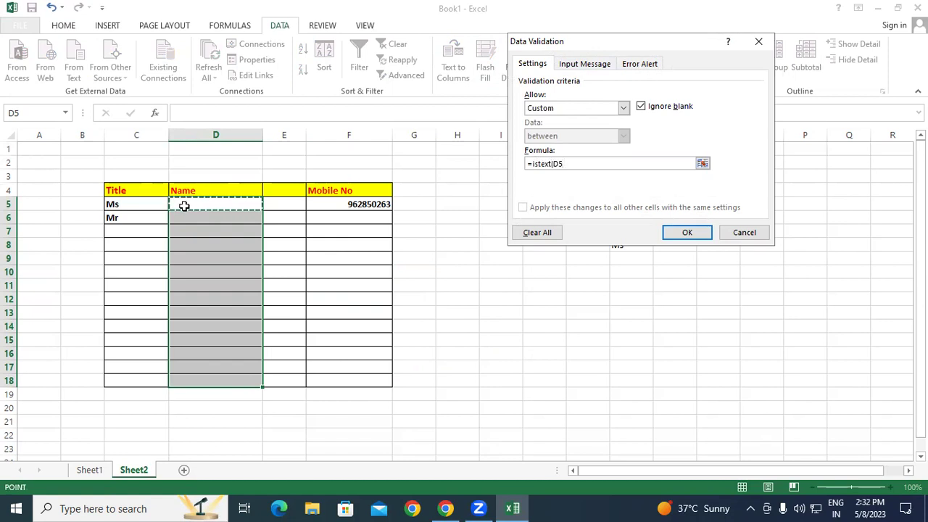
text())
click(685, 232)
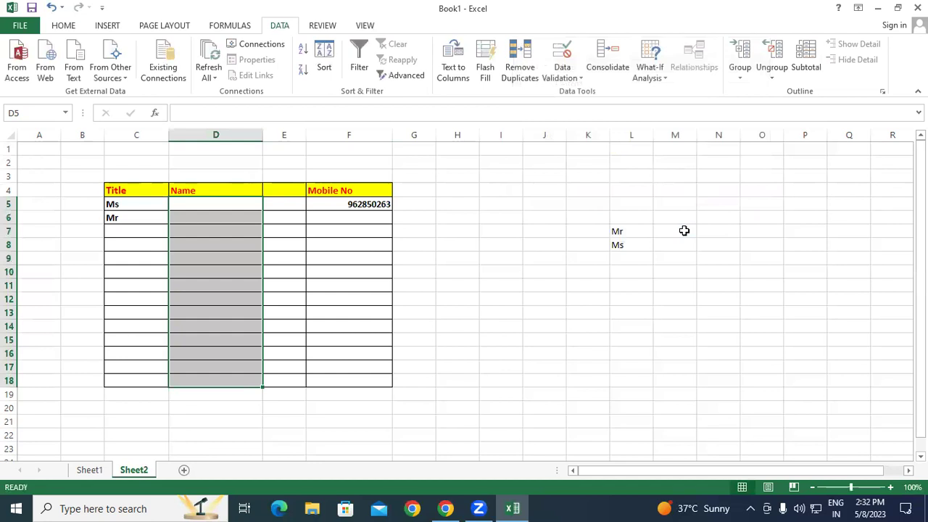
Step: Test the text rule in D5:D7: numbers are rejected, while rtrt and 4545rtrt are accepted
click(256, 206)
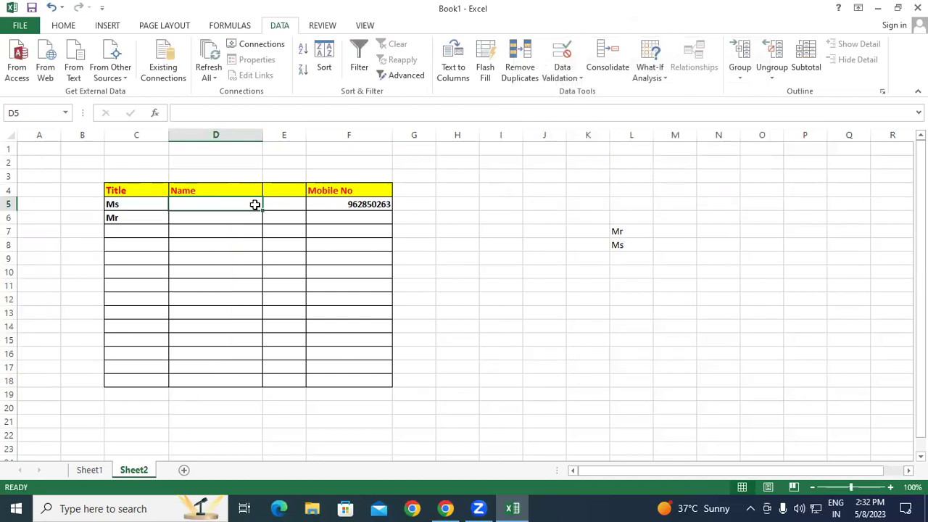
text(465645)
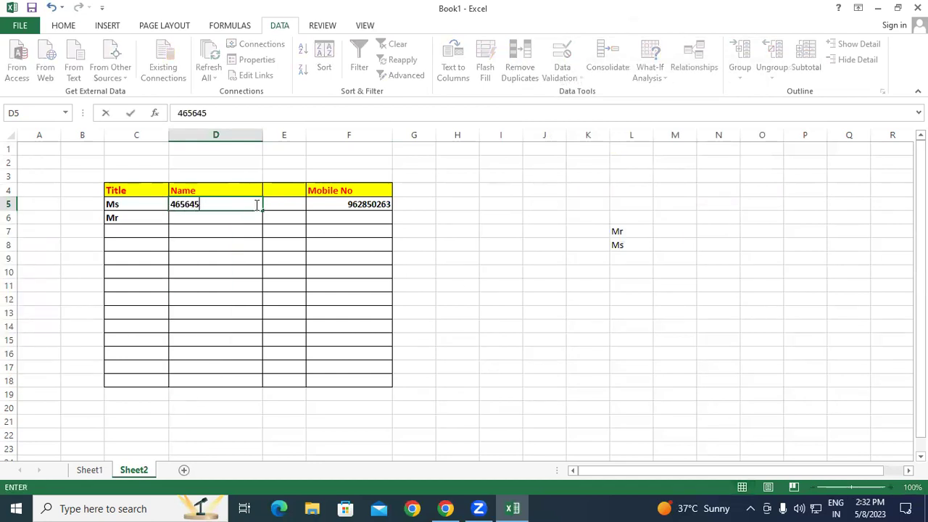
key(Return)
key(Return)
text(rtrt)
key(Return)
text(56544)
key(Return)
key(Return)
text(rtrt)
key(Return)
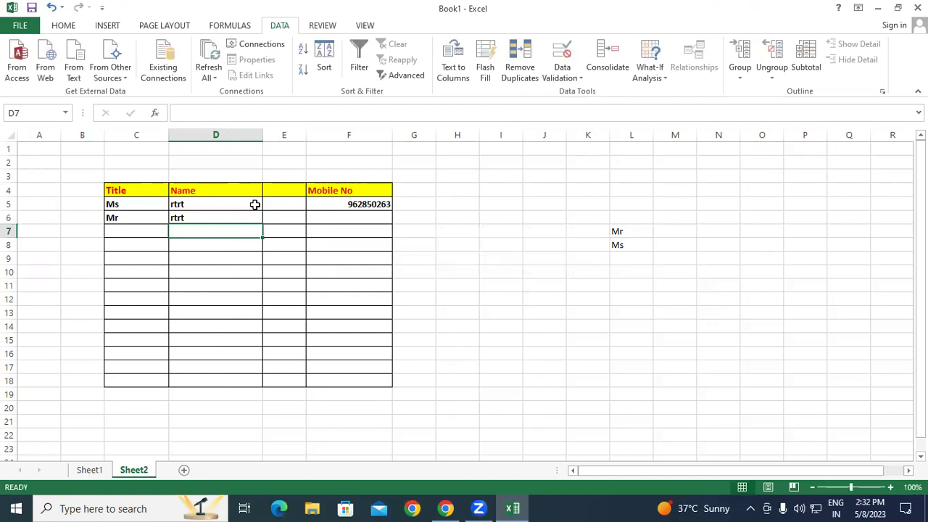
text(4545rtrt)
key(Return)
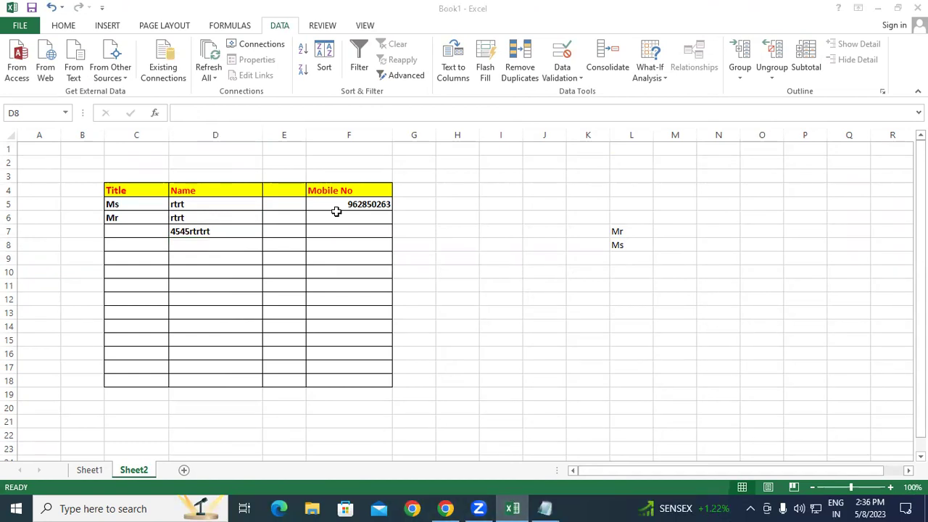
Step: Review the Mobile No cells F5:F18 by selecting through them, ending on an empty cell
click(336, 207)
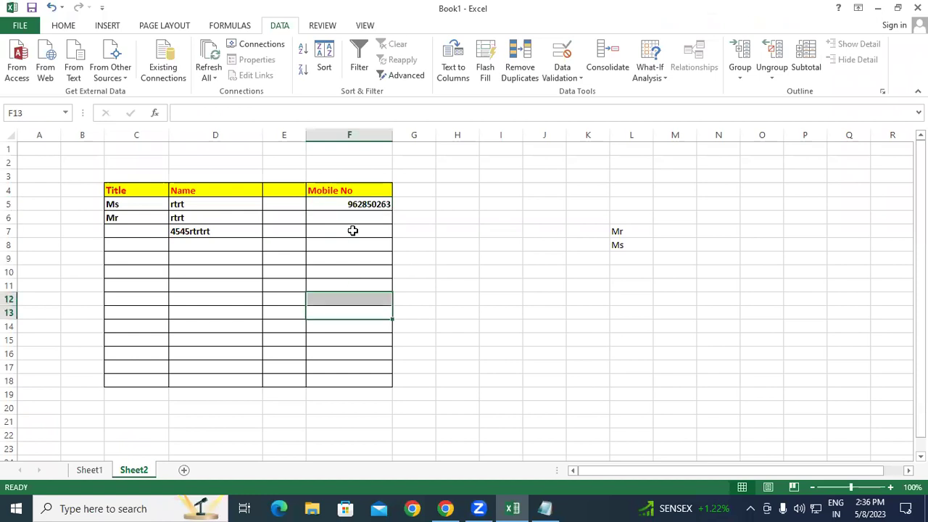
drag(346, 210, 329, 387)
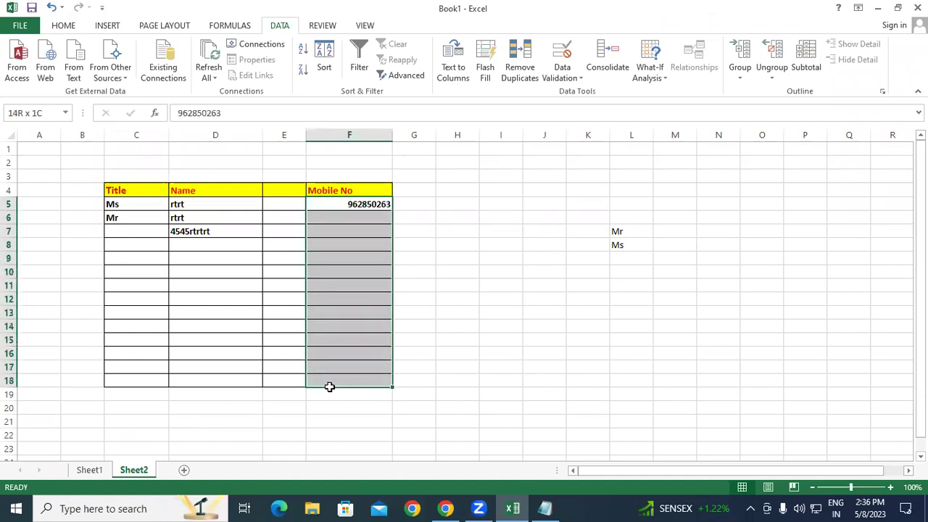
click(445, 261)
drag(343, 203, 333, 380)
click(484, 257)
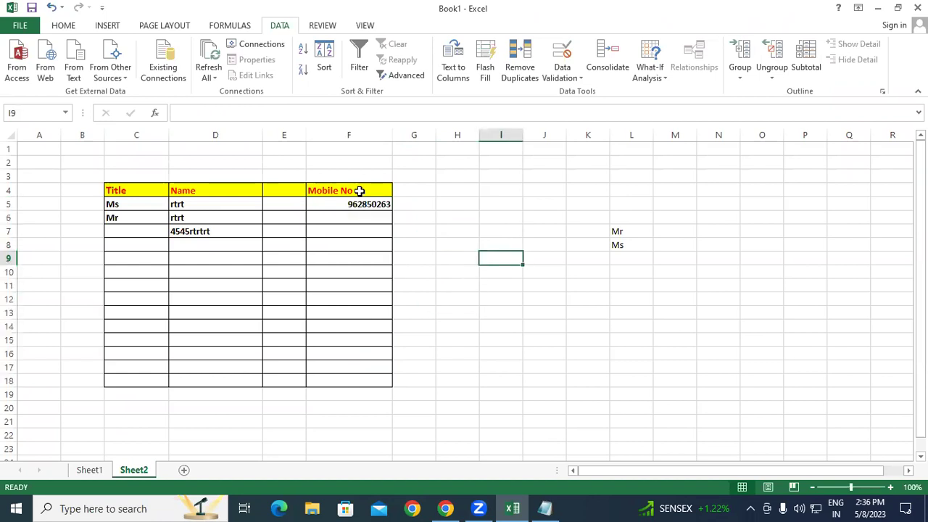
click(348, 258)
key(Down)
key(Down)
key(Down)
key(Down)
key(Down)
click(329, 313)
click(329, 284)
click(332, 259)
click(338, 366)
click(345, 299)
click(342, 257)
click(339, 231)
click(342, 299)
click(351, 380)
click(350, 326)
click(340, 286)
click(338, 231)
click(334, 325)
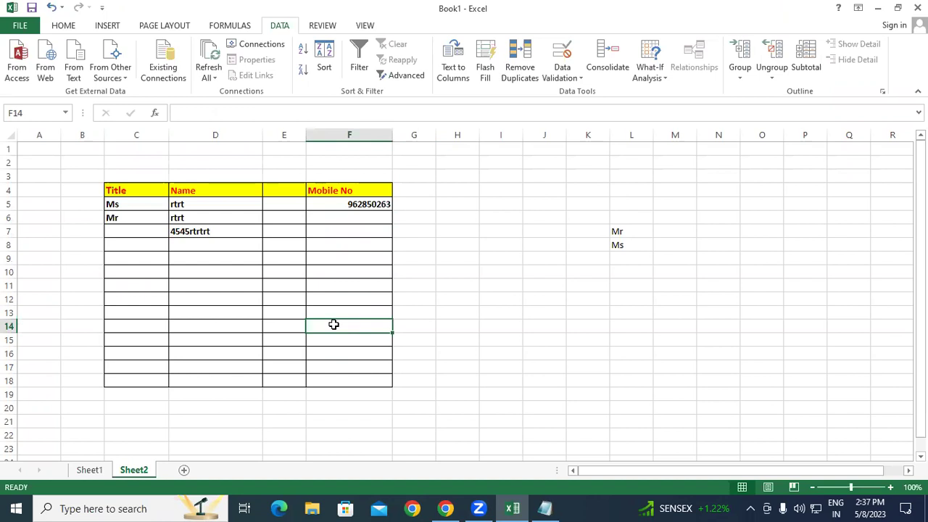
key(Up)
key(Up)
key(Up)
key(Right)
key(Right)
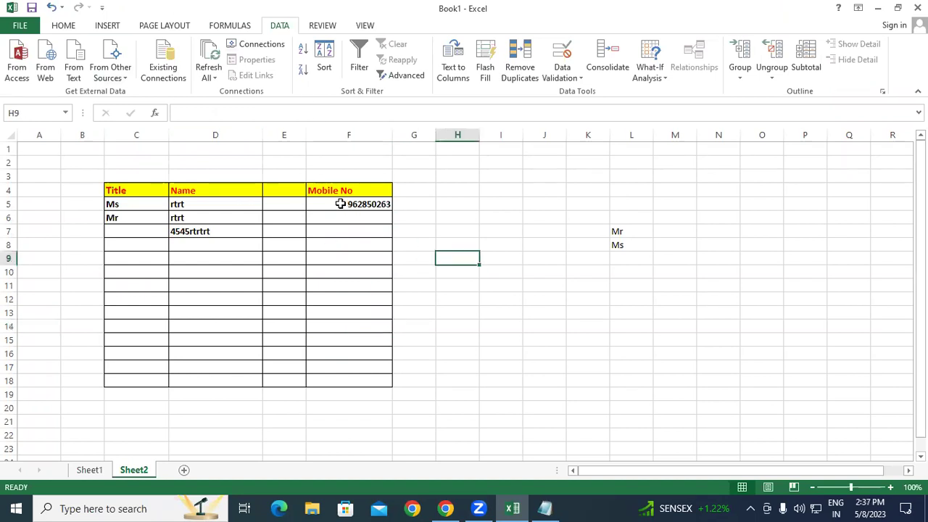
drag(340, 204, 335, 377)
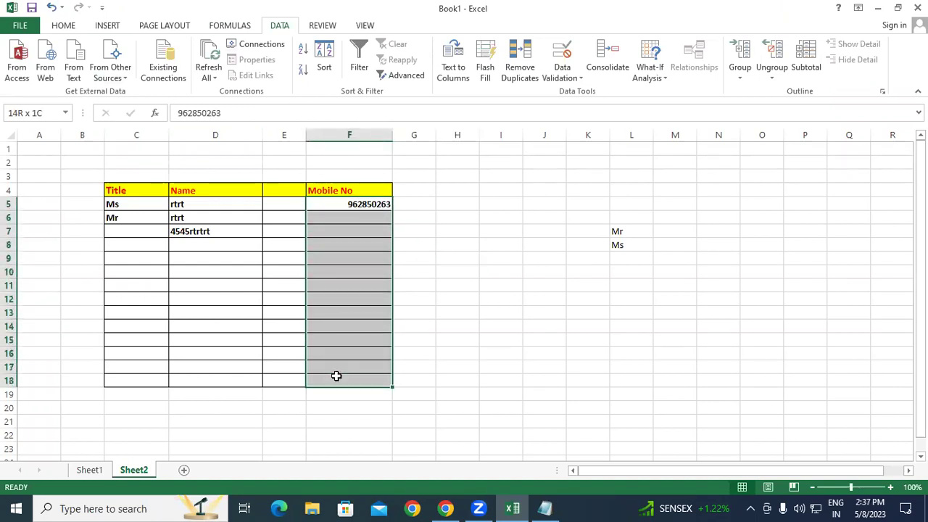
click(458, 252)
drag(345, 206, 347, 378)
click(563, 57)
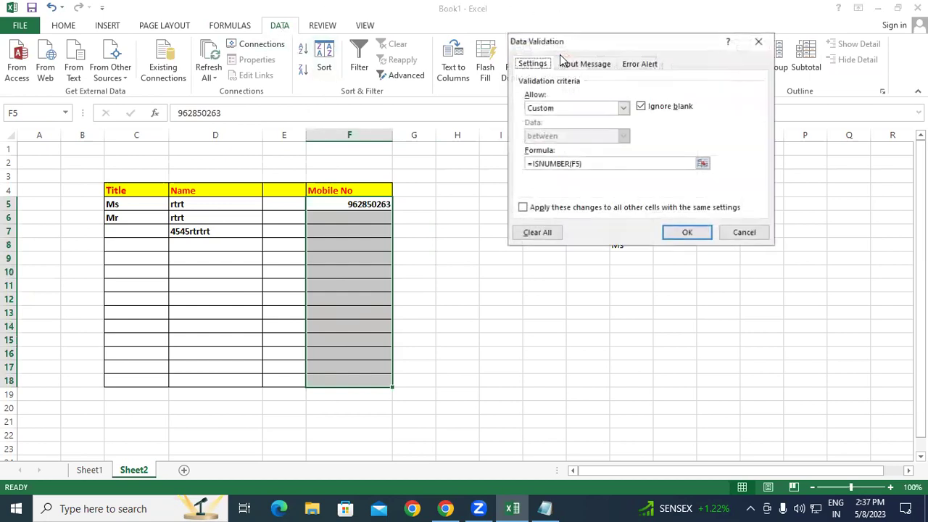
drag(592, 44, 532, 50)
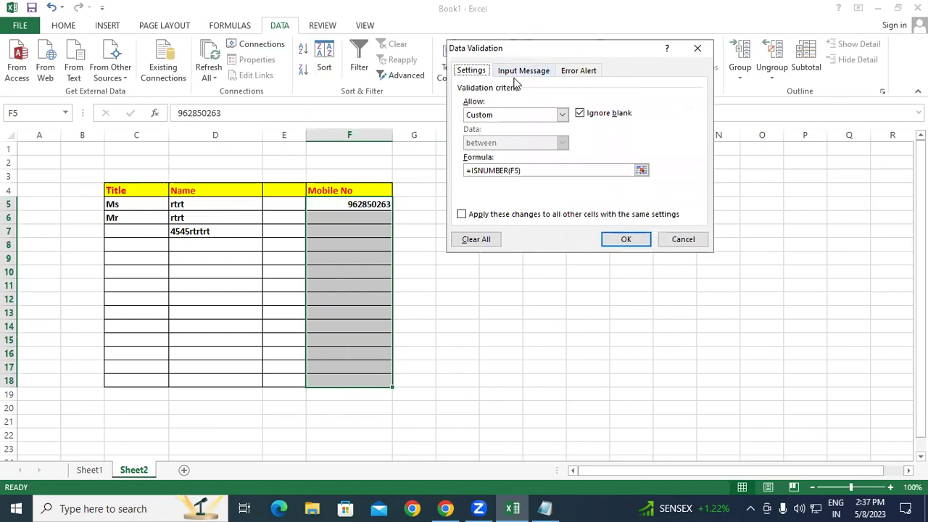
click(533, 75)
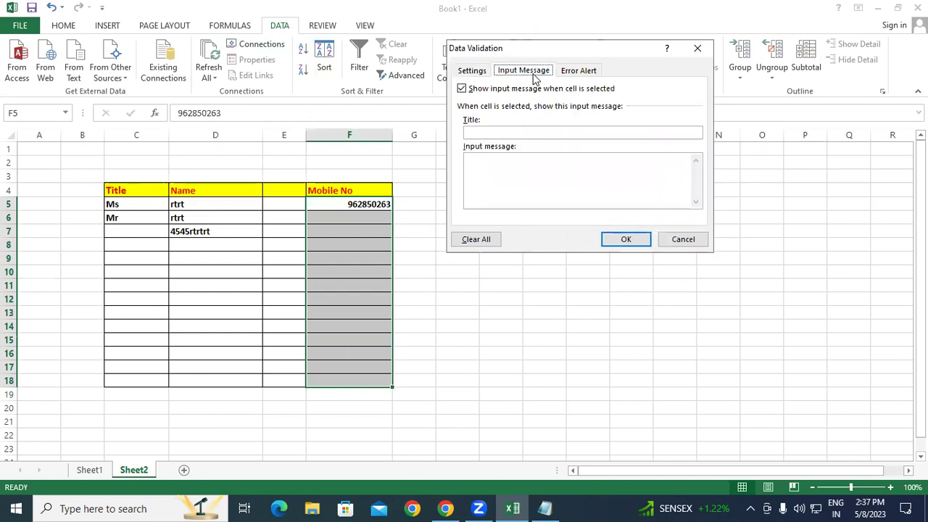
click(476, 132)
click(700, 241)
click(356, 225)
text(dfdfd)
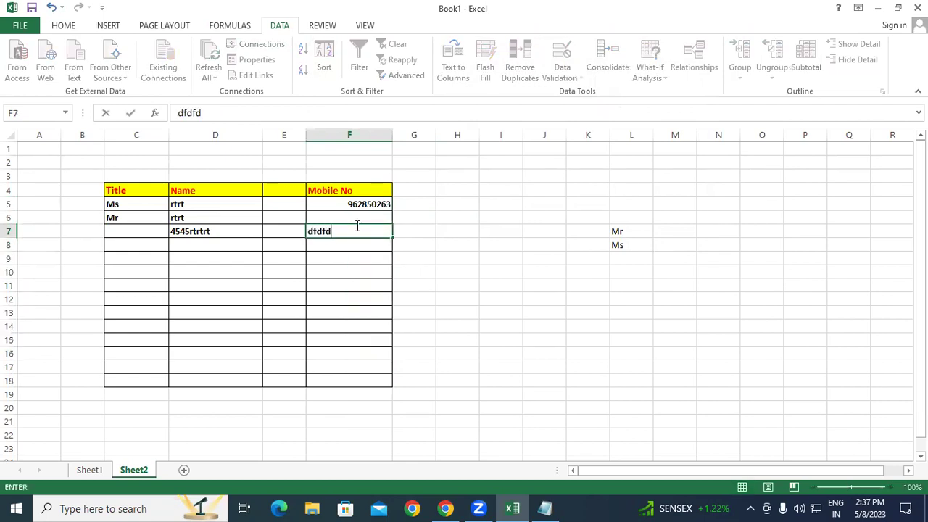
key(Return)
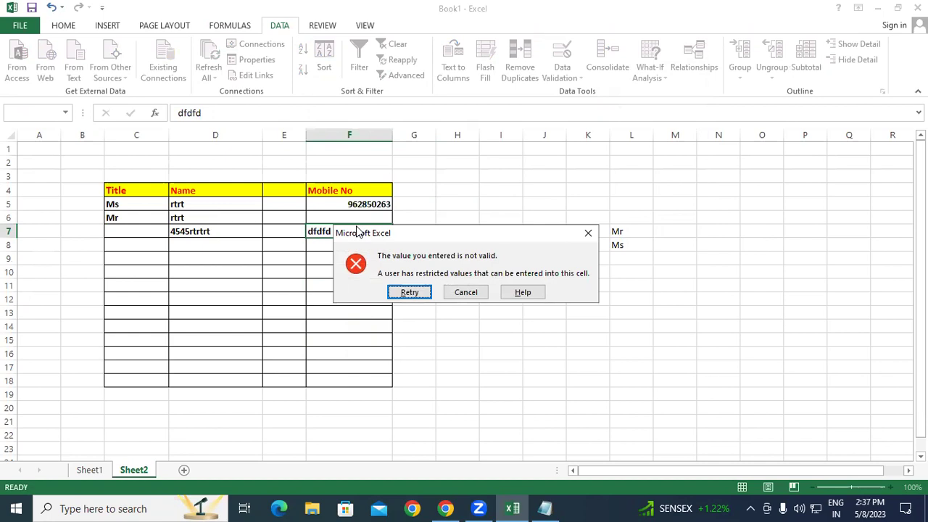
key(Return)
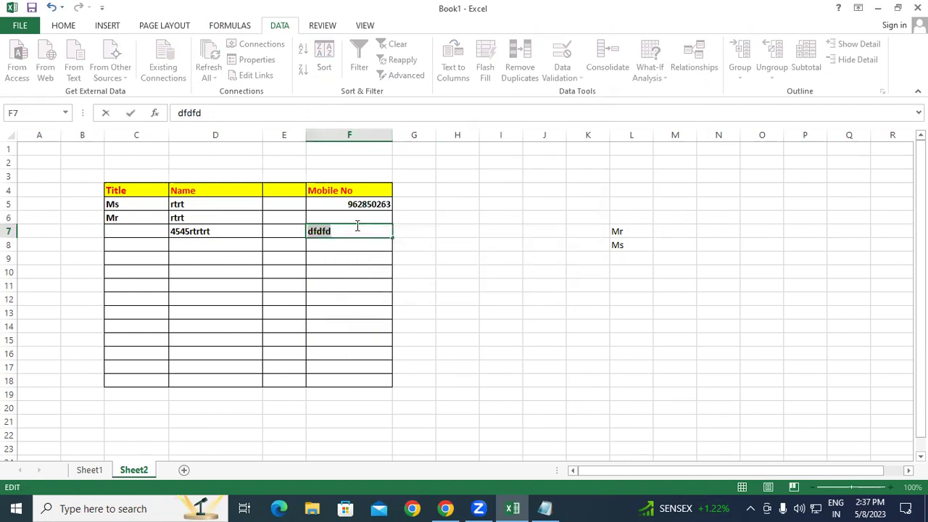
key(BackSpace)
click(357, 330)
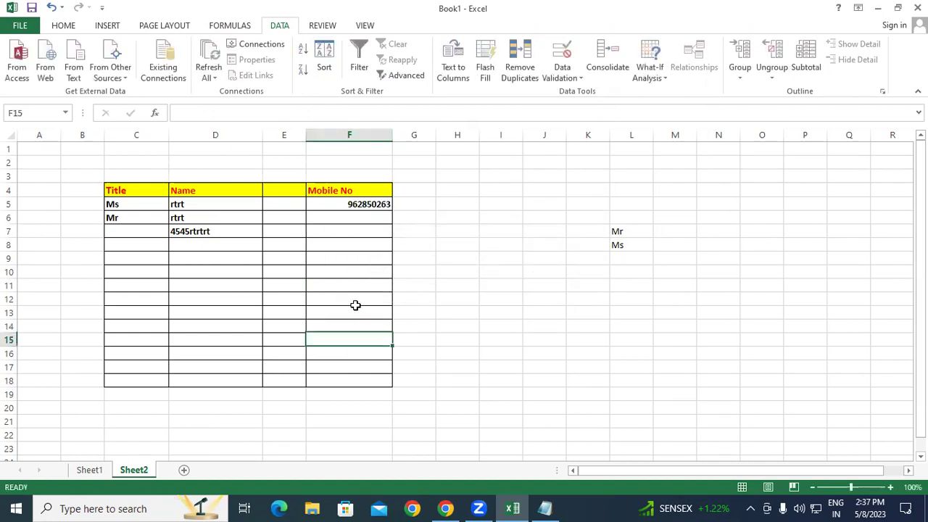
Step: For Mobile No cells F5:F18, enter input message title 'Valid Data' and text 'Only Number Allow'
drag(335, 205, 334, 383)
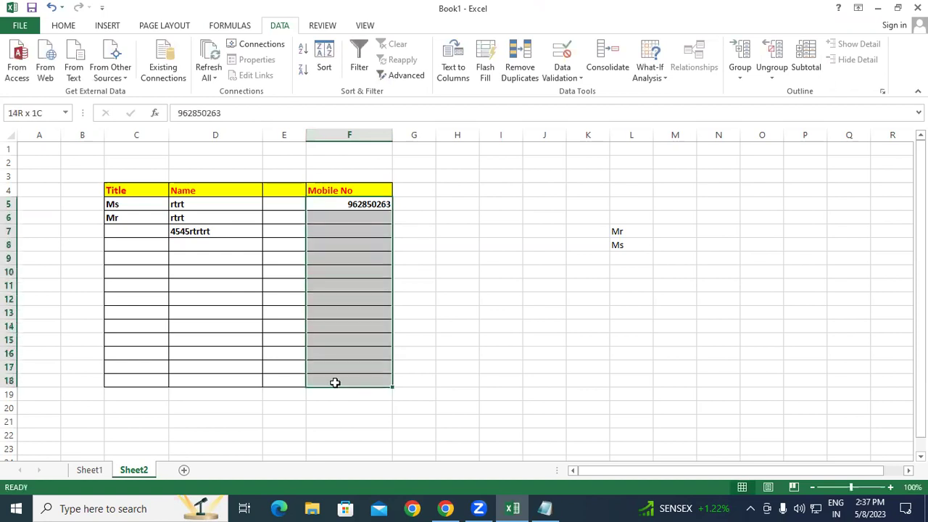
click(554, 52)
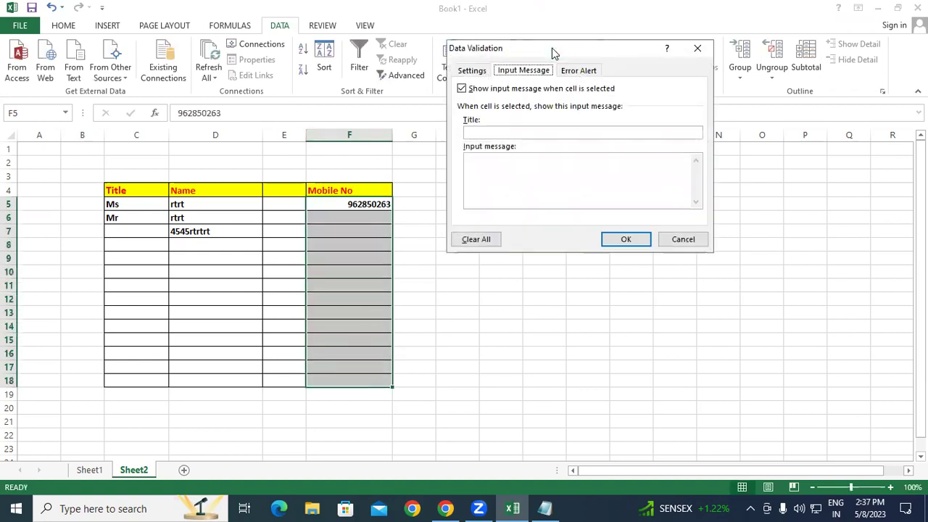
click(487, 131)
text(Valid Data)
click(485, 166)
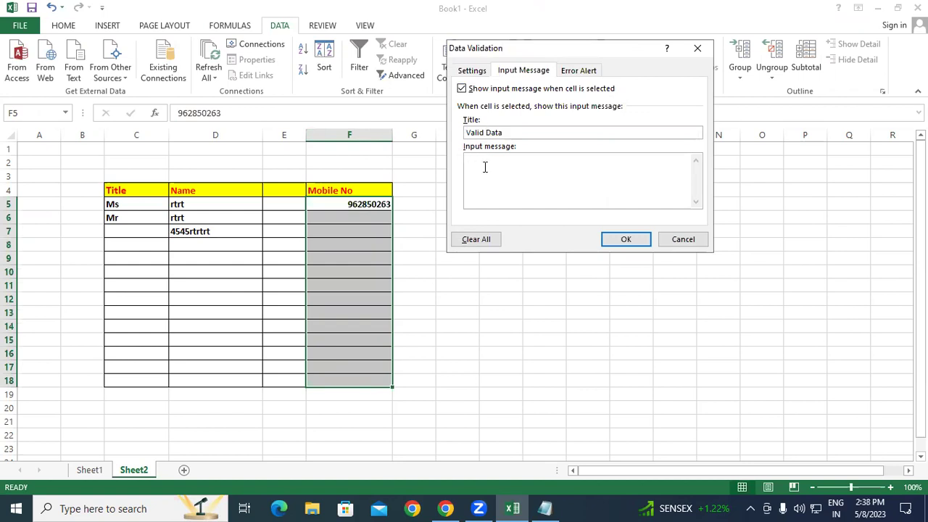
text(Onl)
key(BackSpace)
key(BackSpace)
text(nly)
text( Numb)
key(BackSpace)
key(BackSpace)
text(mber Allow)
Step: Apply the input message and check the 'Valid Data' tip on several Mobile No cells
click(626, 239)
click(504, 325)
click(347, 296)
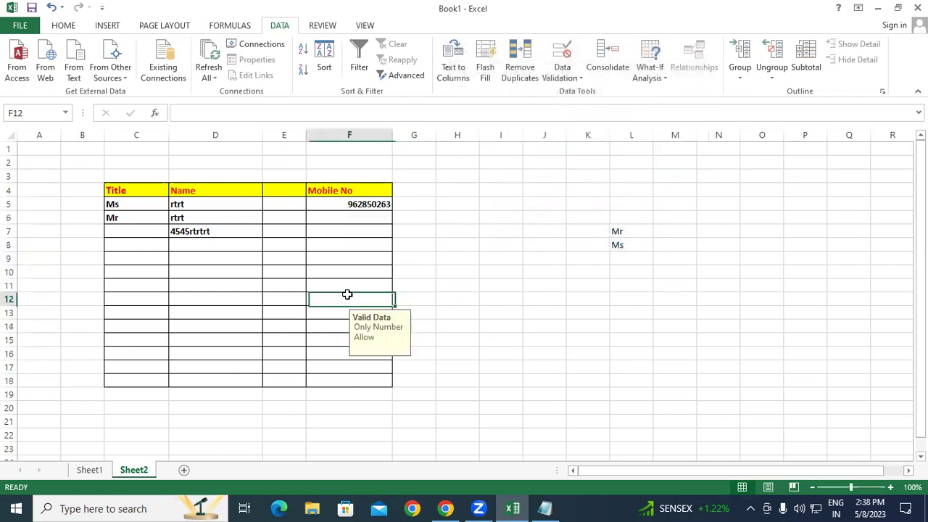
click(349, 245)
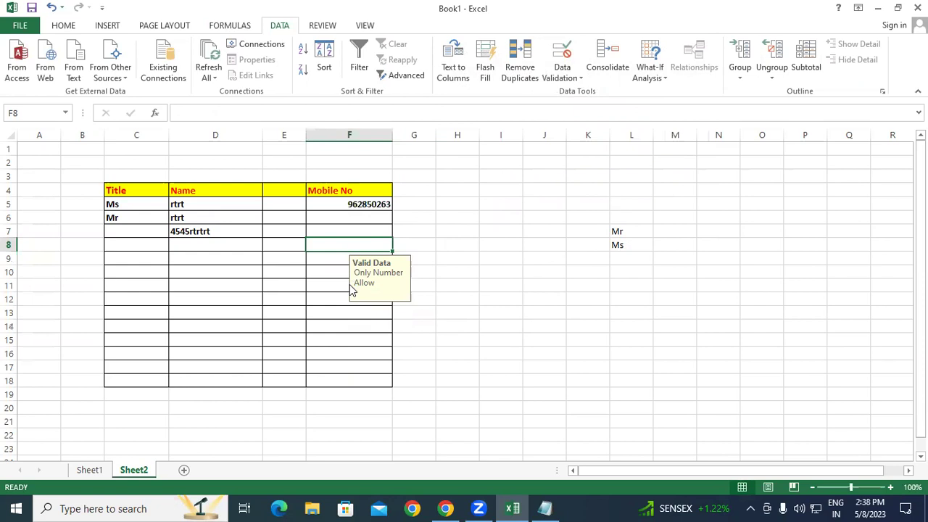
click(339, 310)
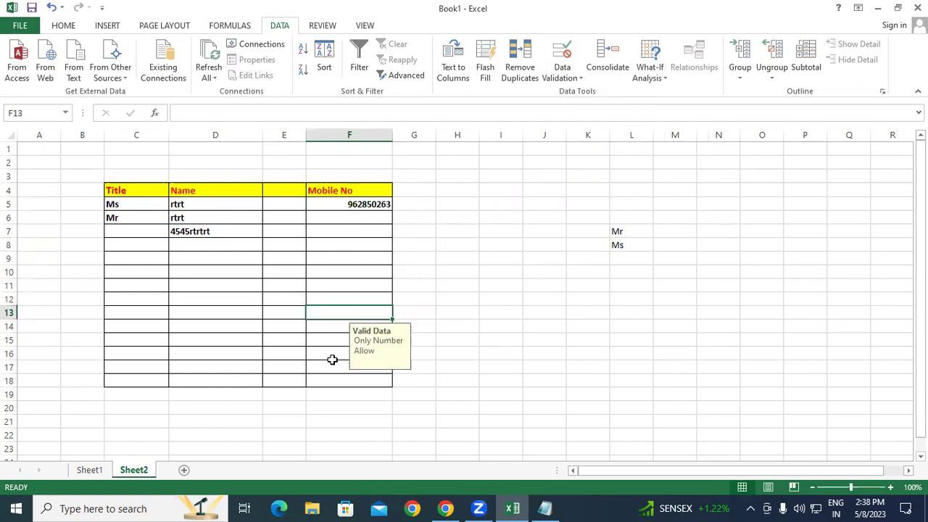
click(332, 359)
click(335, 261)
Step: Enter 2434 in F6, see text 'dfdf' rejected in F7, and reselect F5:F18
click(340, 217)
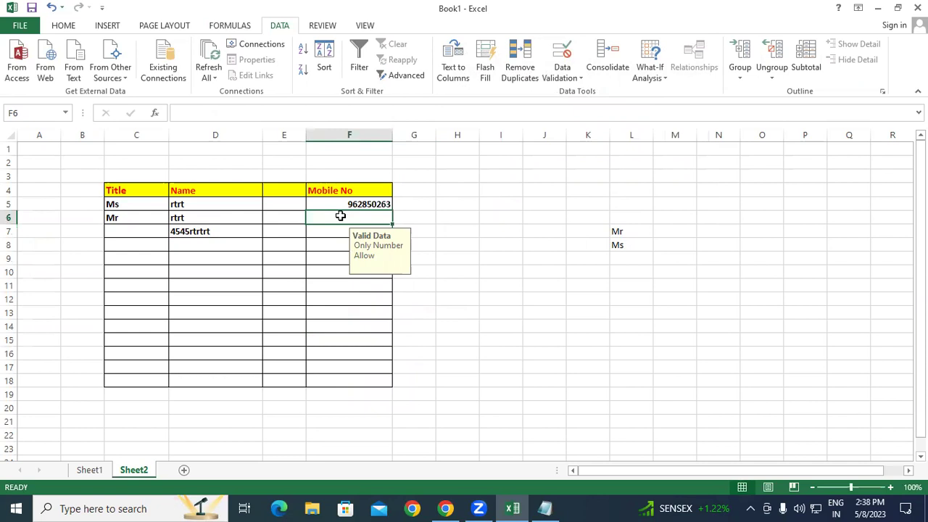
text(2434)
key(Return)
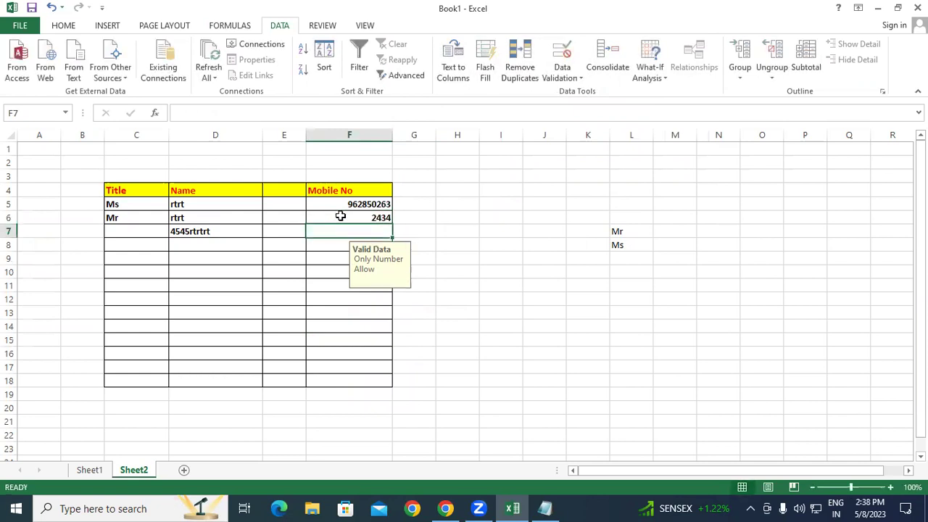
text(dfdf)
key(Return)
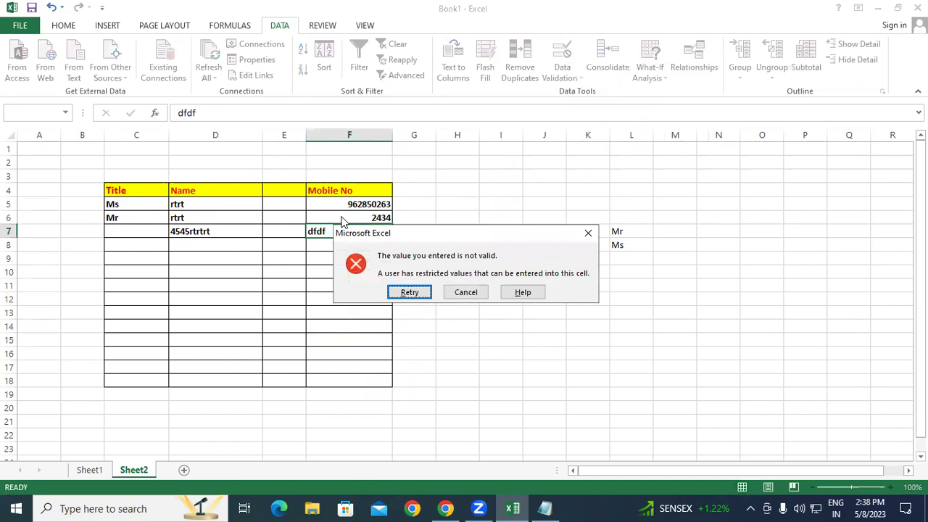
click(466, 292)
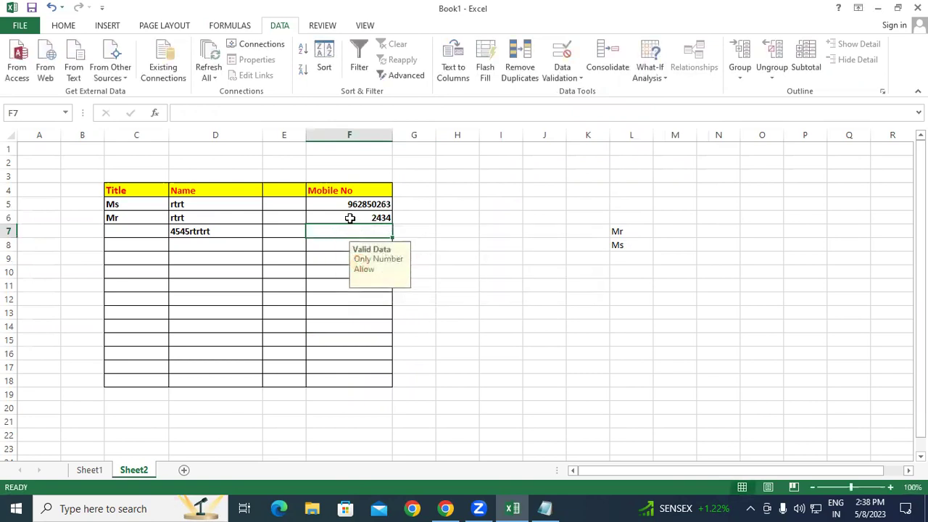
drag(352, 204, 354, 386)
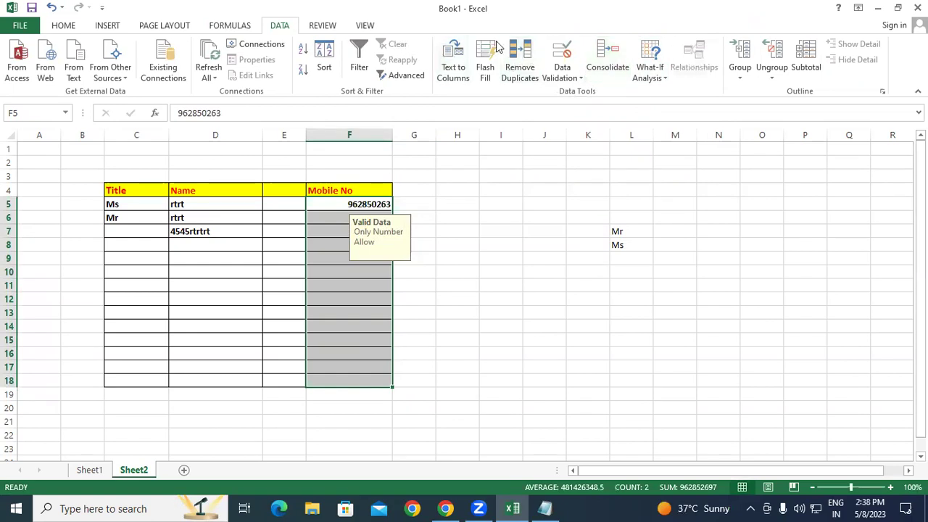
Step: Give the Mobile No cells an error alert titled 'Valid Data' with message 'Allow Only Number'
click(563, 58)
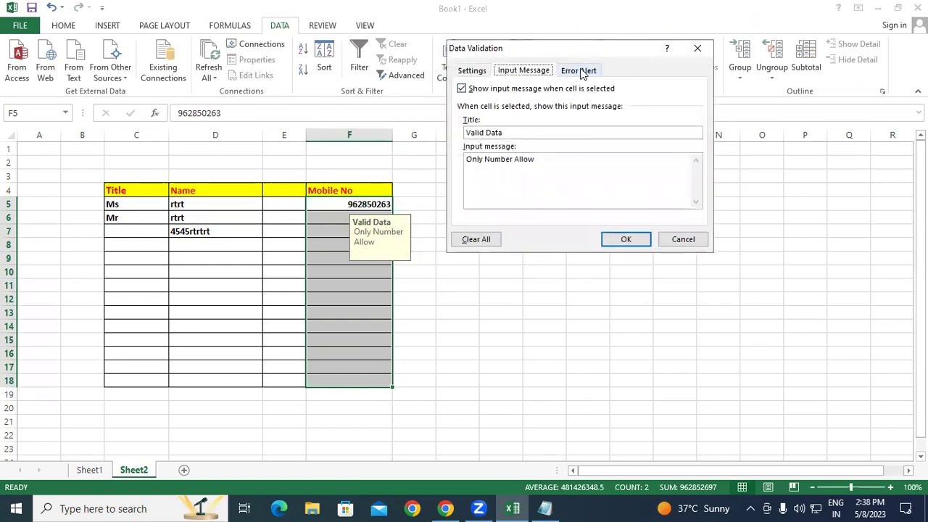
click(581, 72)
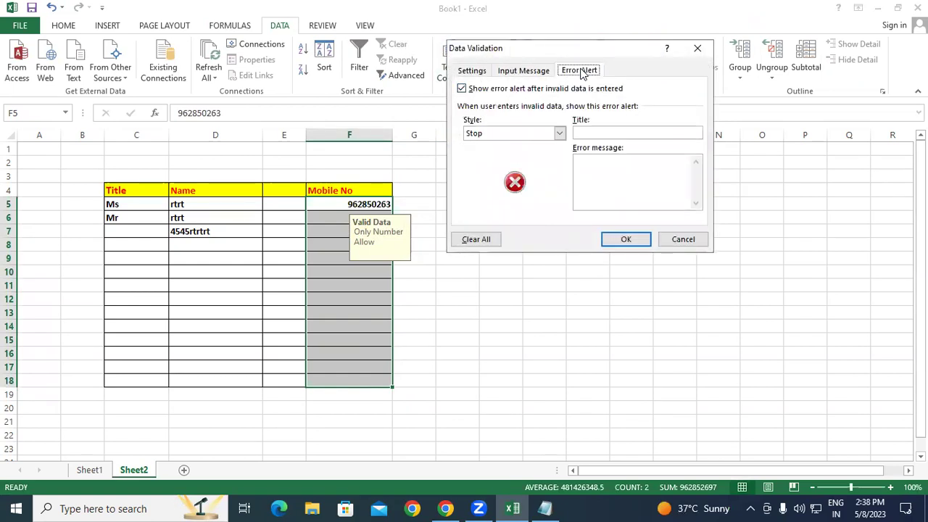
click(618, 130)
text(V)
text(alid Data)
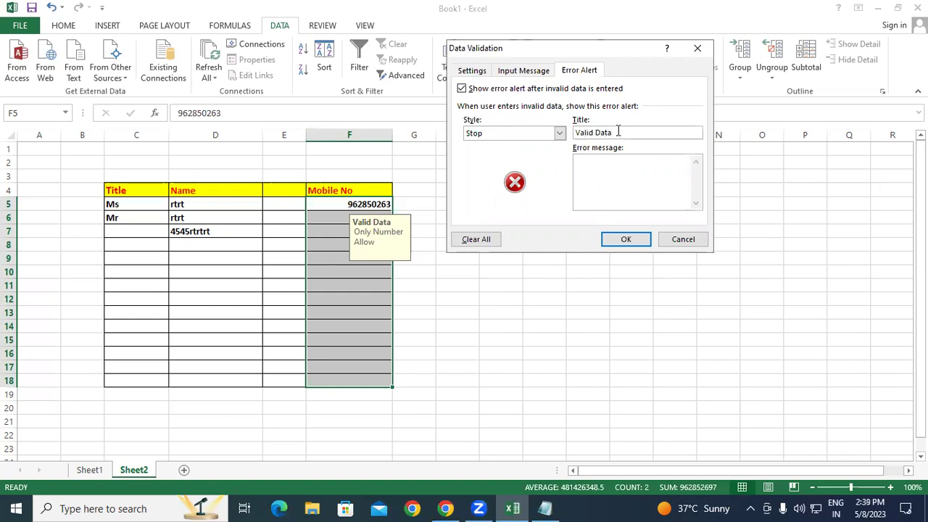
click(518, 71)
click(572, 73)
click(623, 135)
click(584, 162)
text(Allow On)
text(ly Number)
click(625, 240)
click(346, 250)
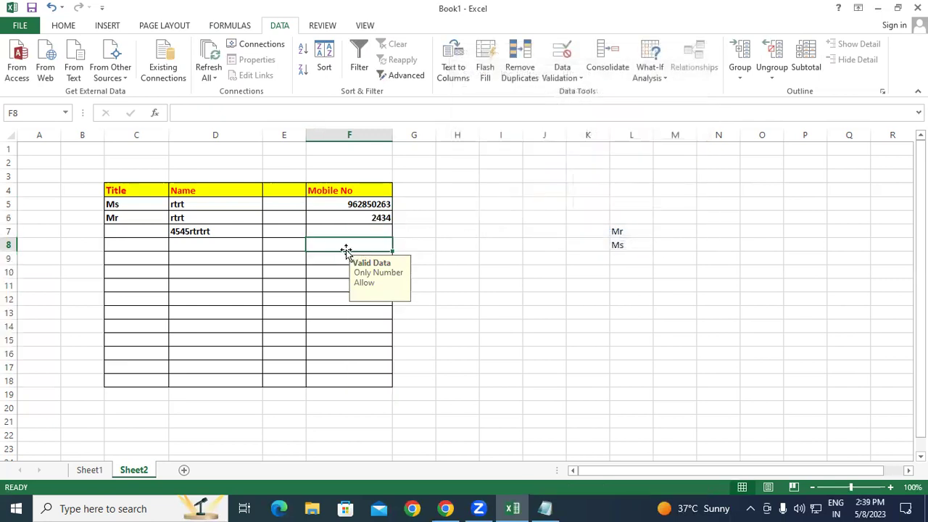
Step: In F8, see 'fdfdfd' and 'q34' rejected, then enter 345454 successfully
text(fdfdfd)
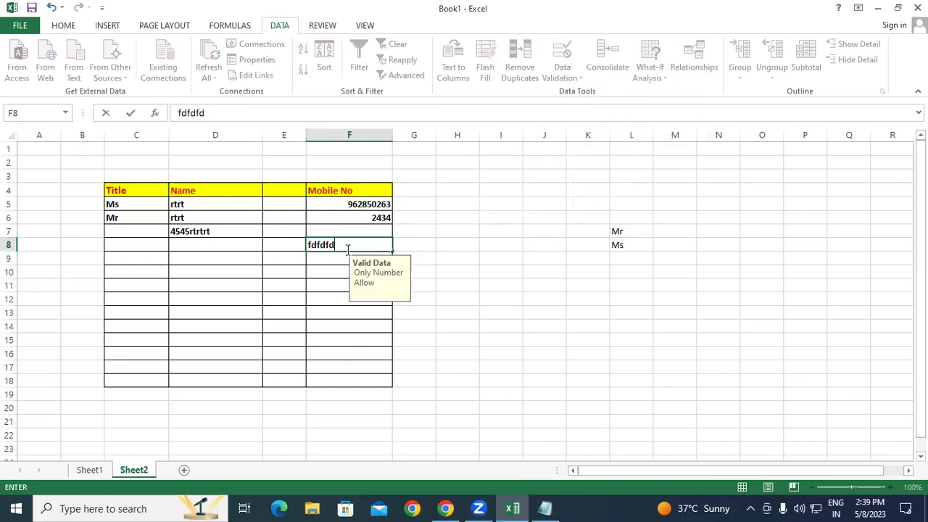
key(Return)
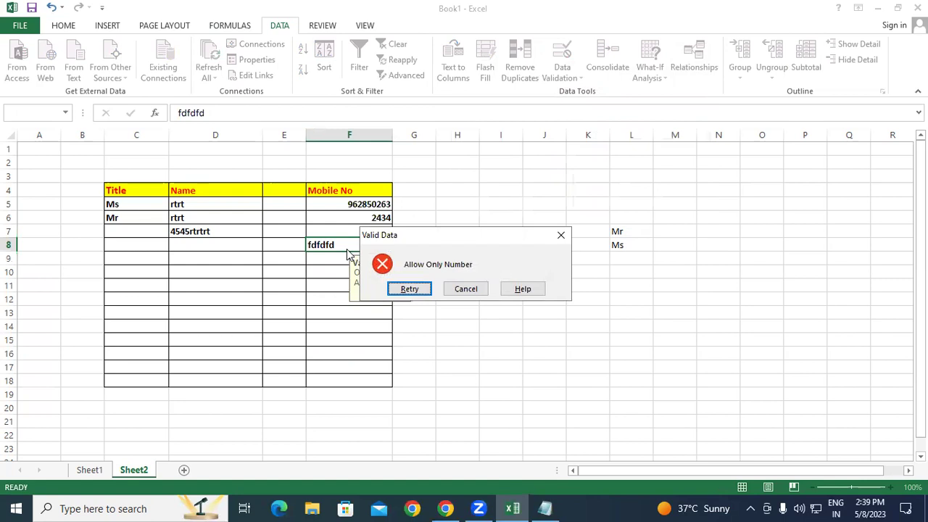
key(Return)
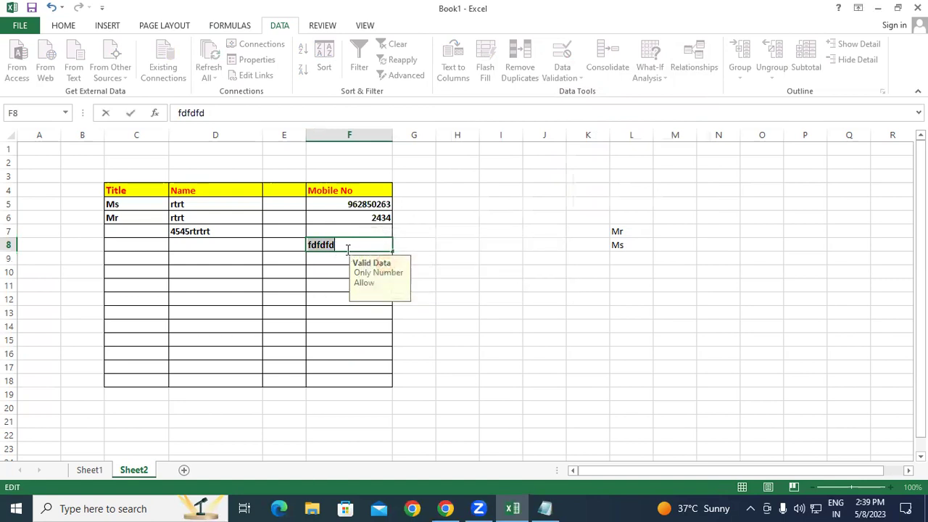
text(q34)
key(Return)
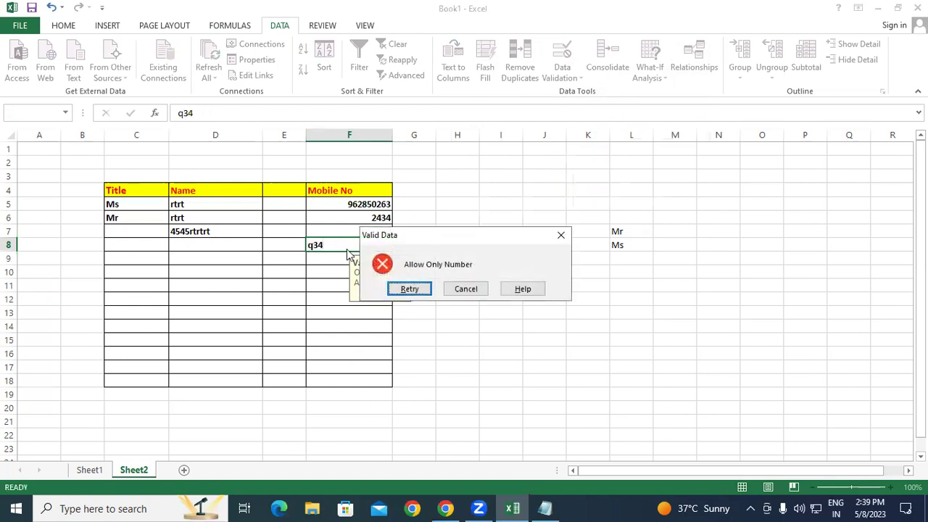
key(Return)
text(3454)
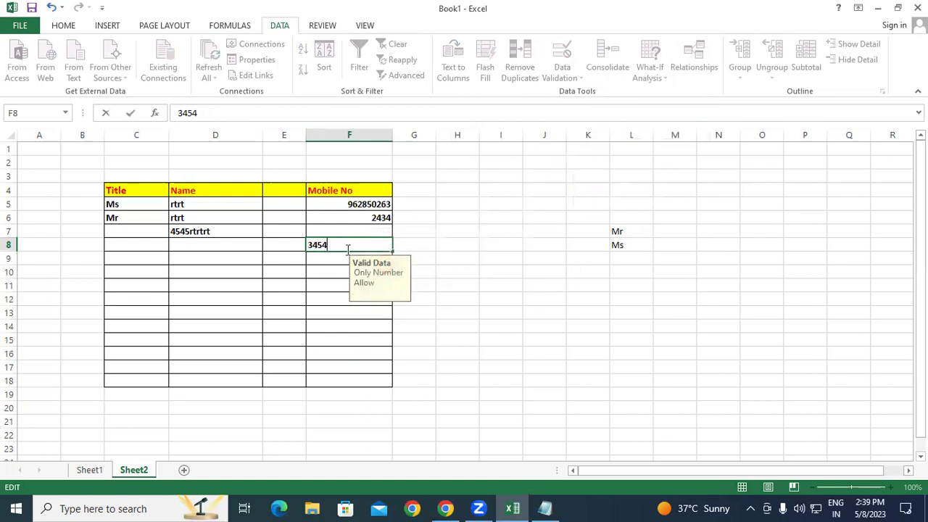
text(54)
key(Return)
Step: Try text and mixed entries like 'dfgg' and 'fgfgfg33454' in F9, then cancel, leaving it empty
text(dfgg)
key(Return)
key(Return)
text(3545fgfgf)
key(Return)
key(Return)
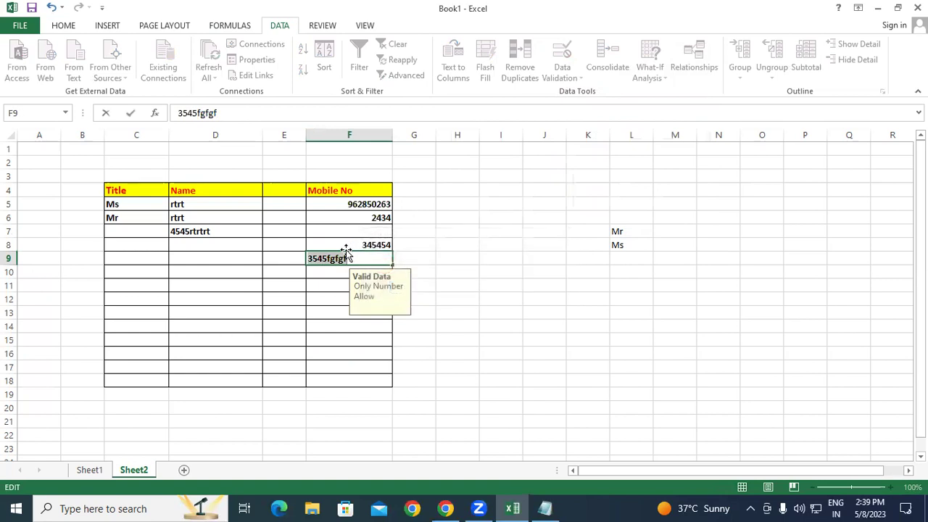
text(54fgfgfg)
key(Return)
key(Return)
text(fgfgfg33454)
key(Return)
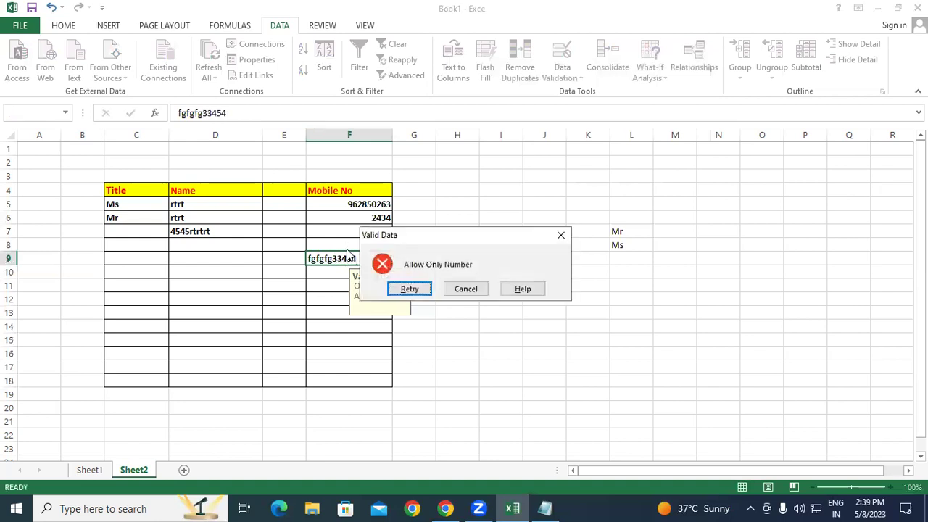
key(Return)
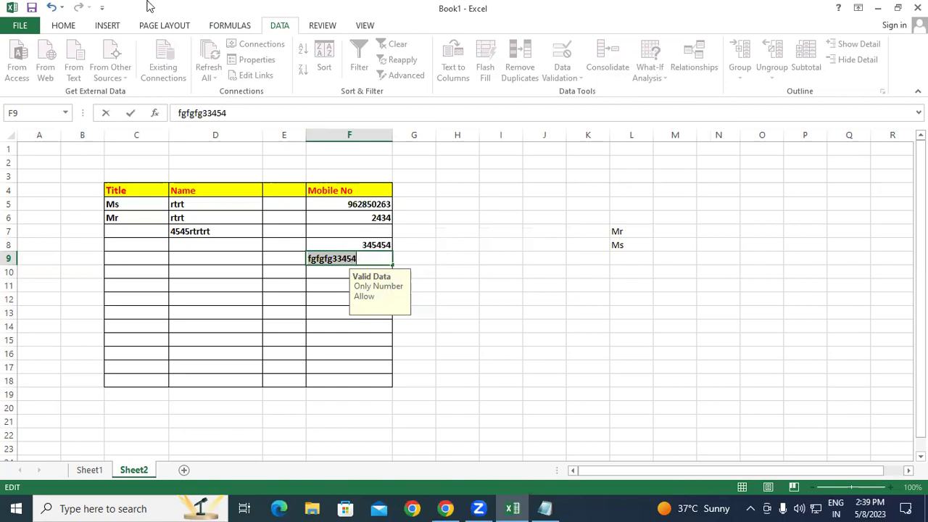
click(375, 259)
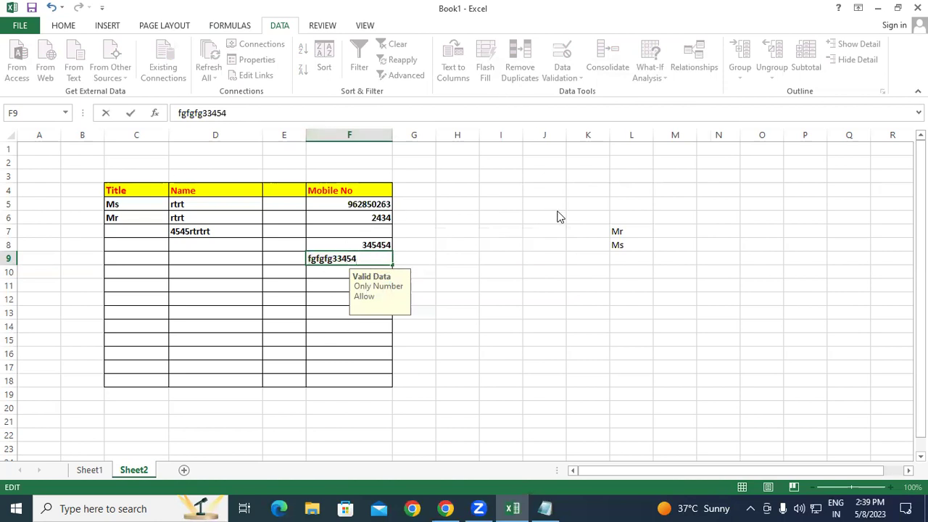
key(Return)
click(472, 290)
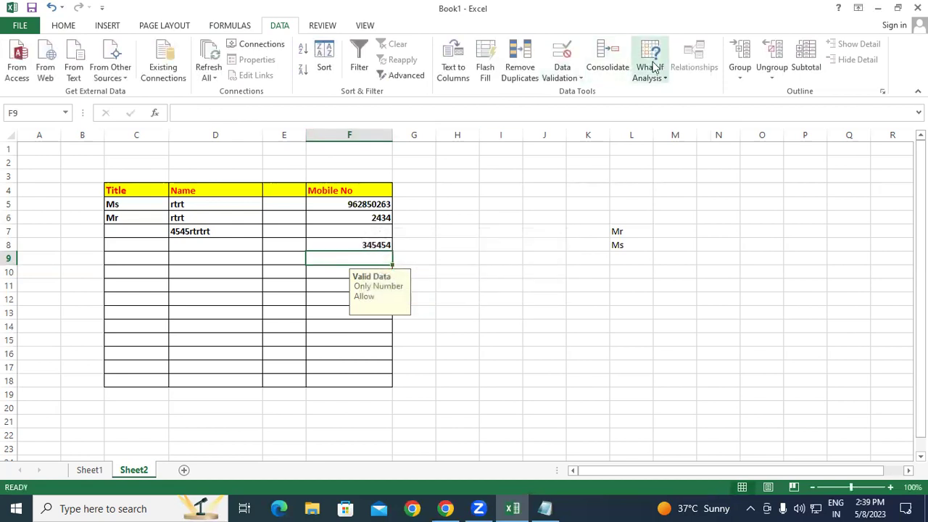
click(562, 56)
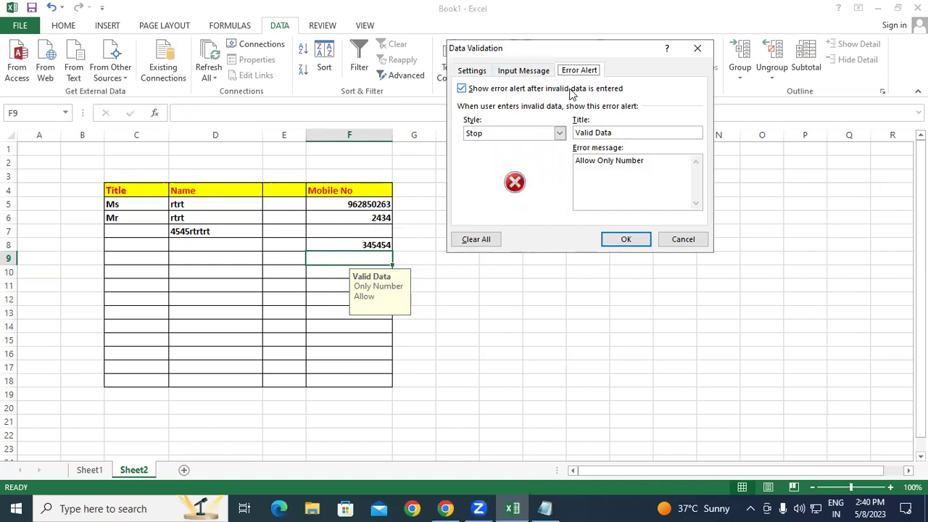
click(473, 71)
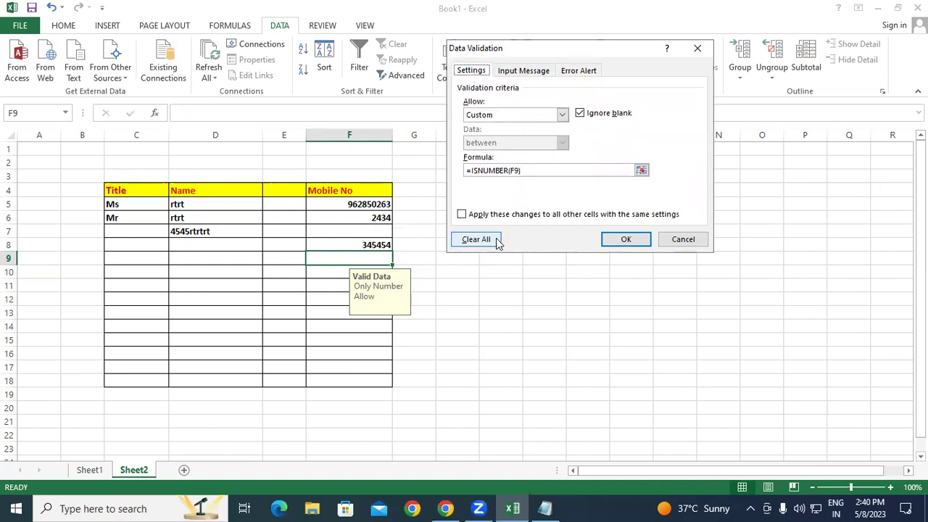
click(511, 72)
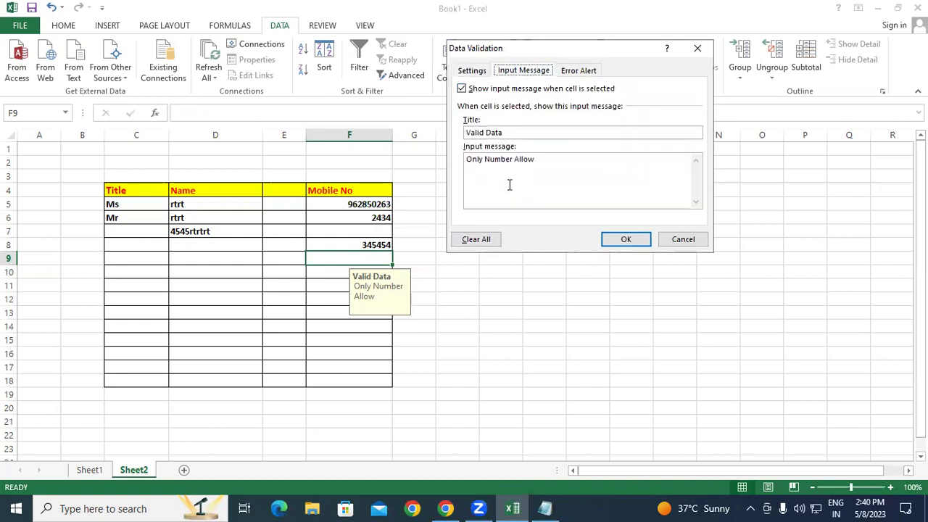
click(579, 73)
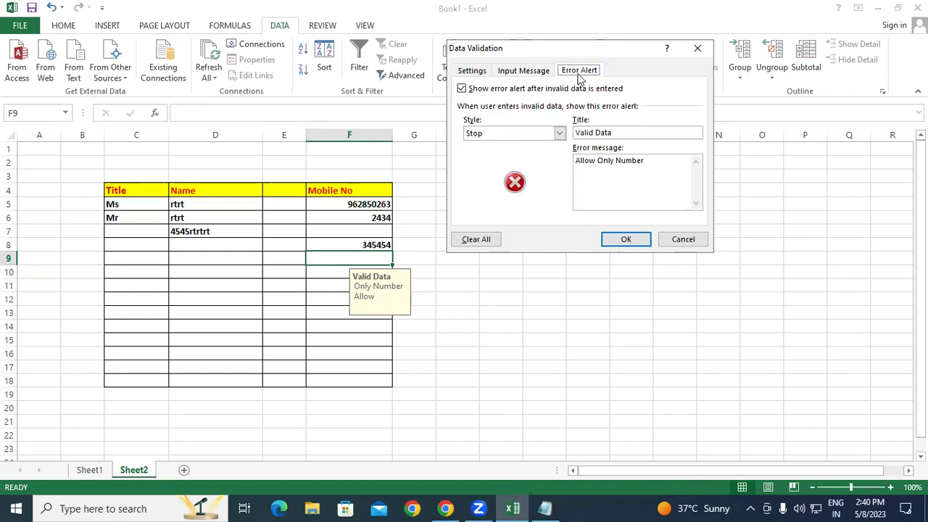
click(498, 135)
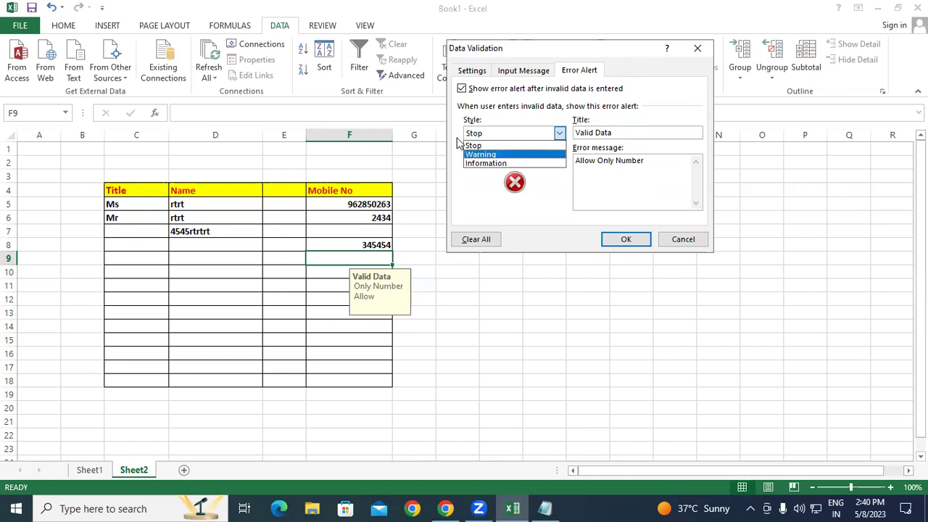
click(473, 145)
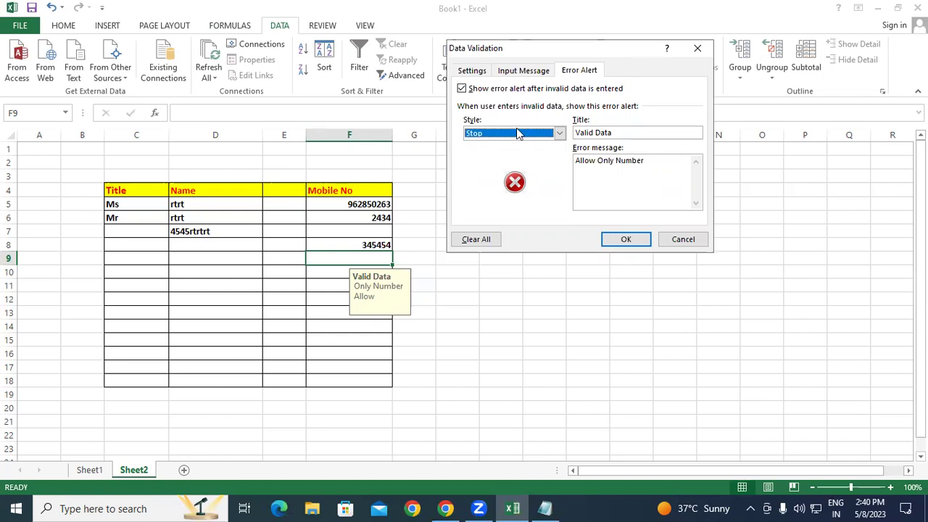
click(700, 238)
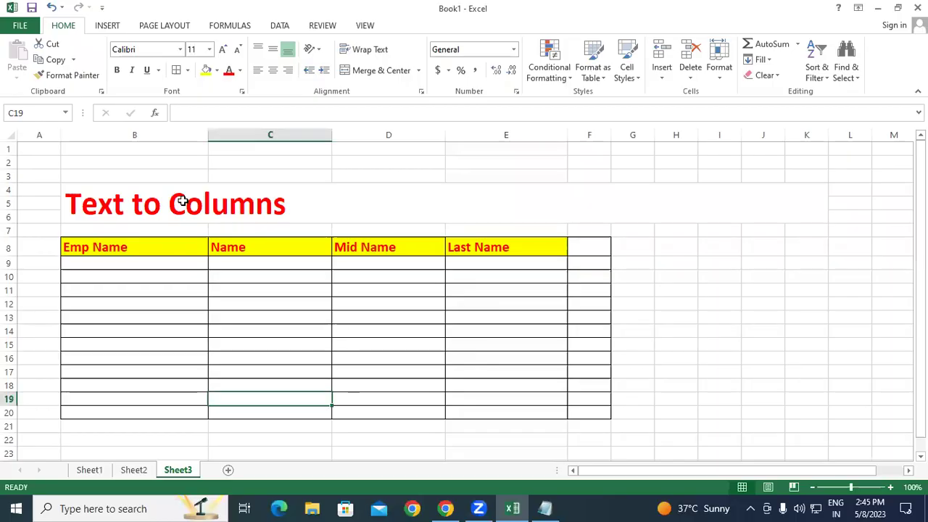
Step: On Sheet3, select the 'Text to Columns' title and an empty Name column cell
click(107, 212)
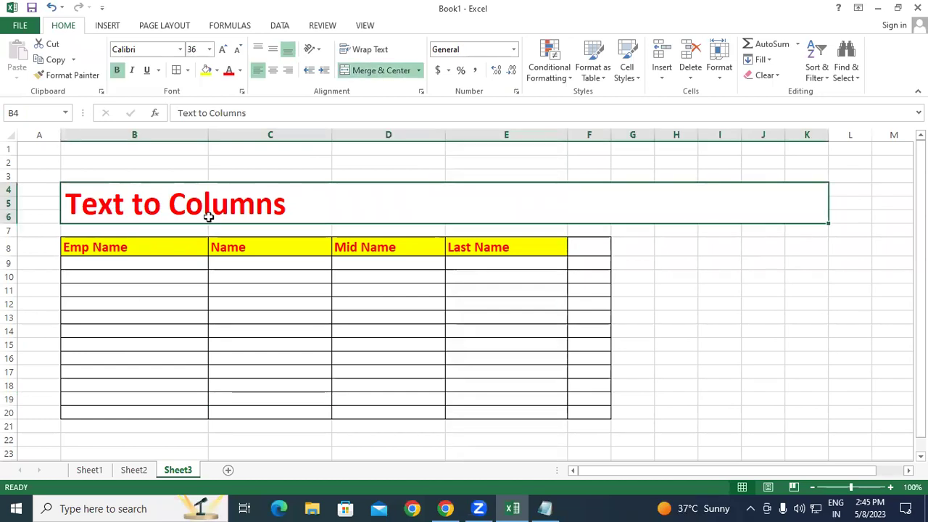
click(224, 303)
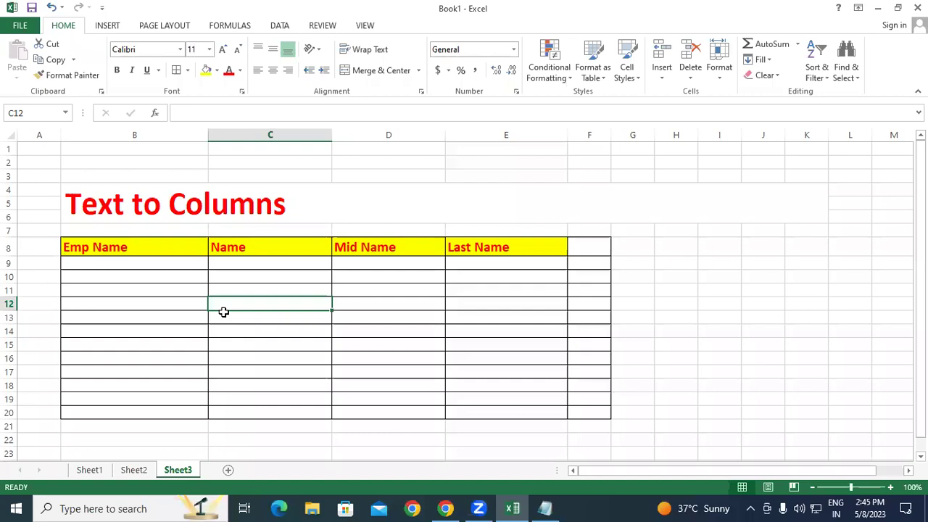
Step: Type a three-part full name into C9 and another into C10
click(254, 262)
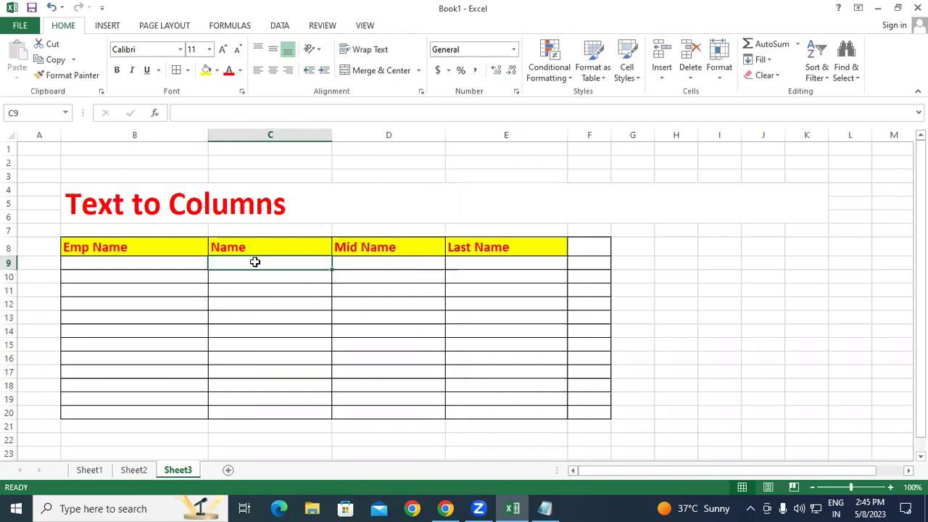
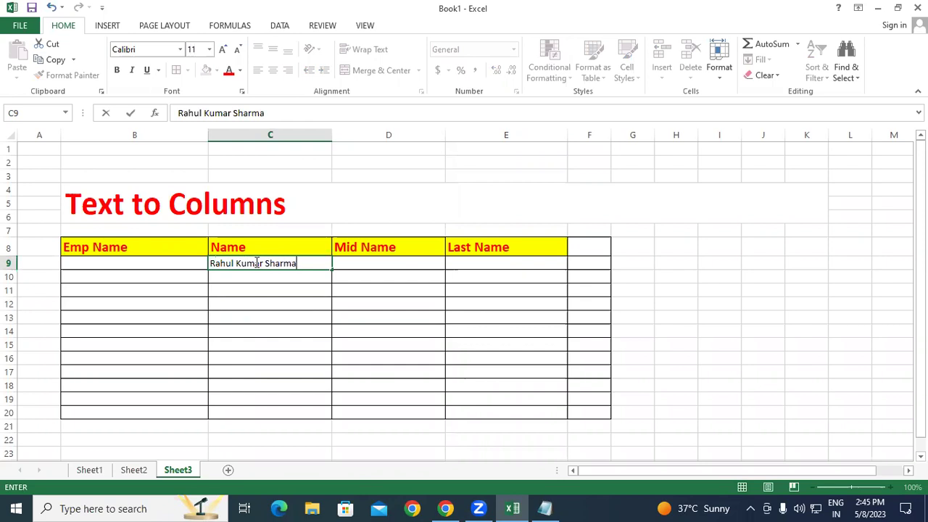
click(269, 329)
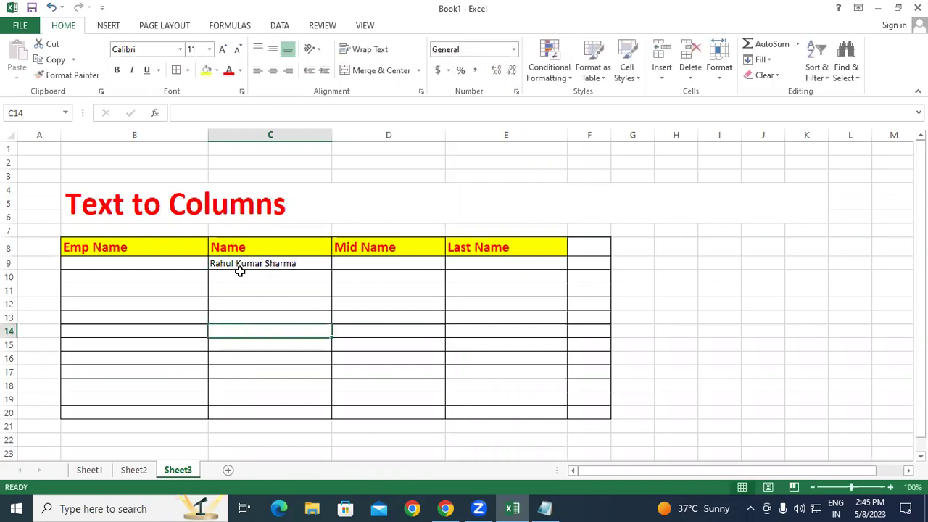
click(245, 280)
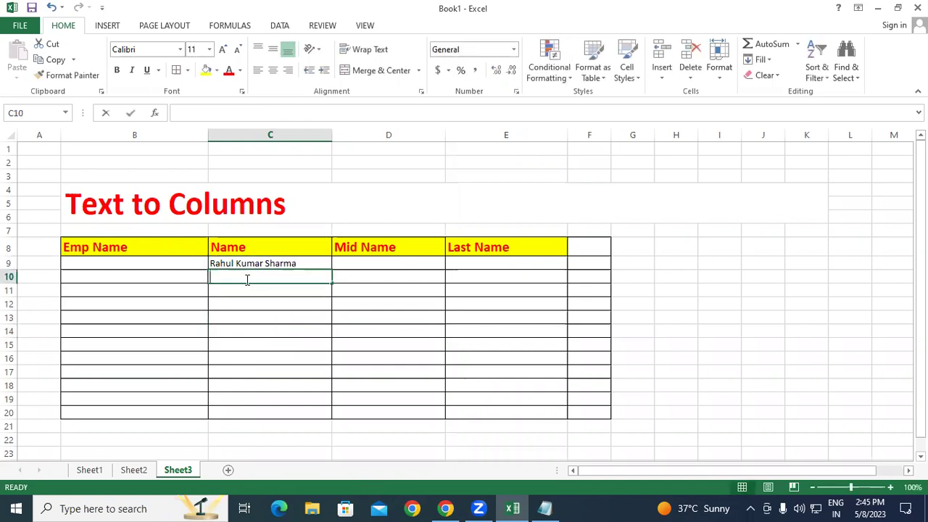
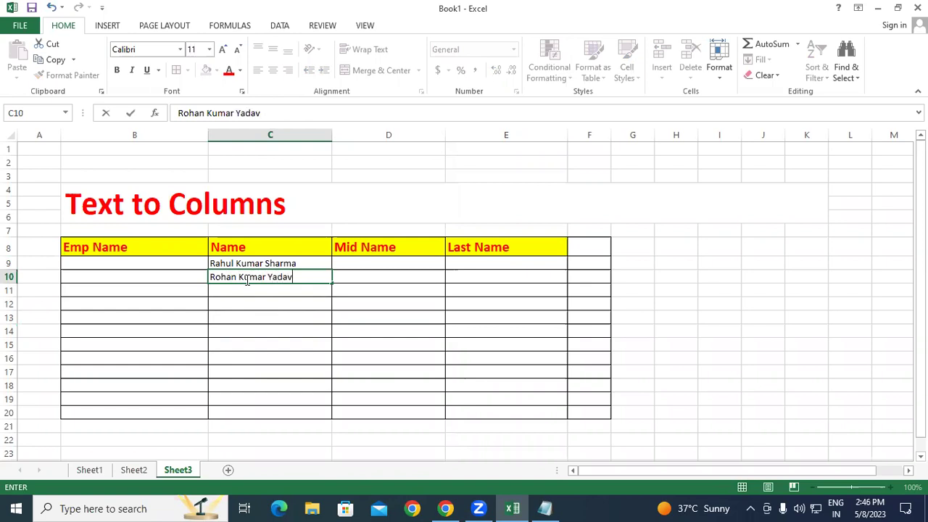
drag(304, 355, 305, 343)
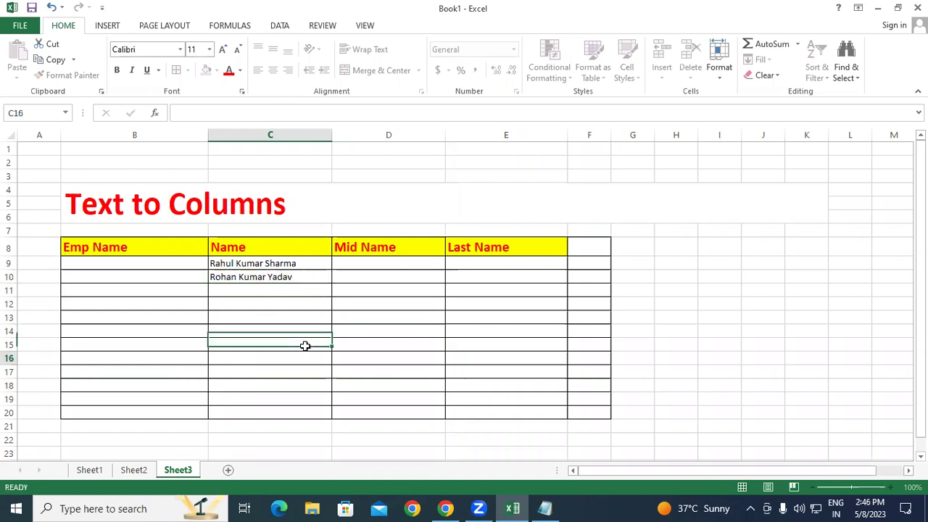
Step: Point out the Mid Name and Last Name cells for row 9, then select C9:C10
click(264, 266)
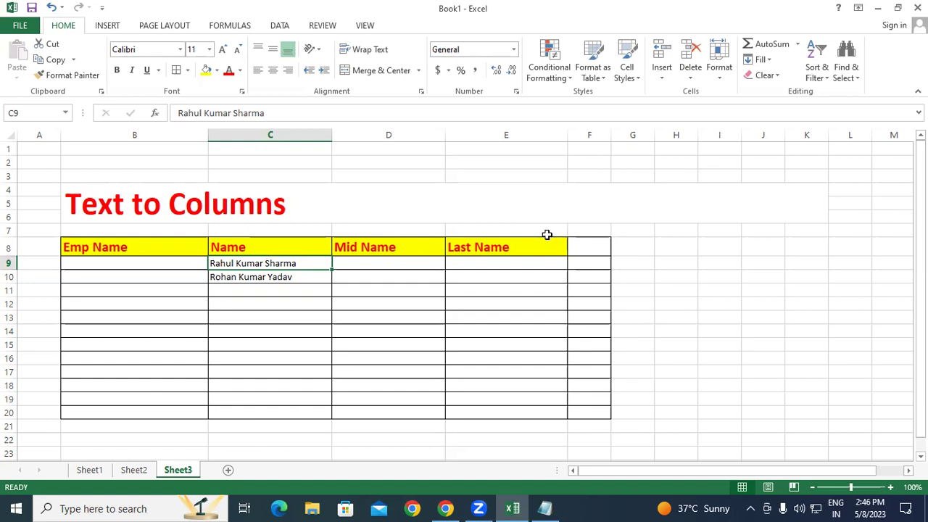
click(381, 265)
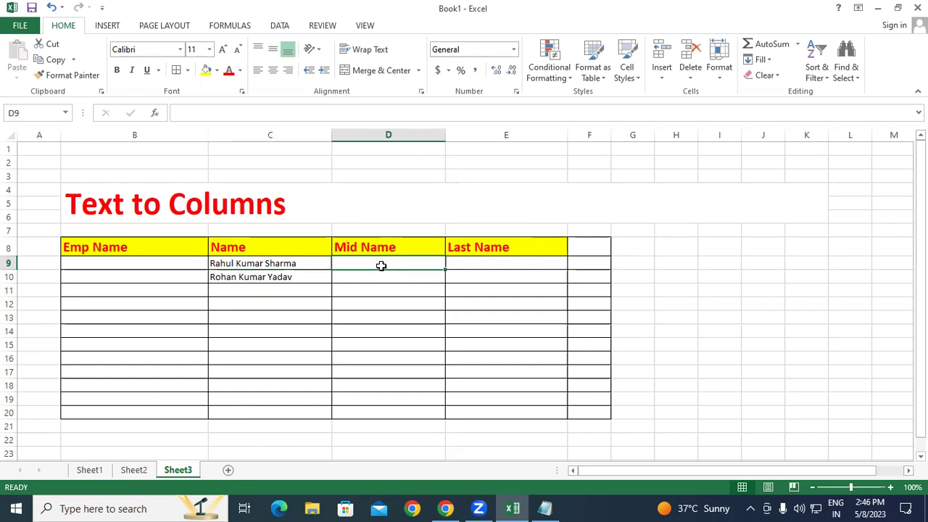
click(490, 265)
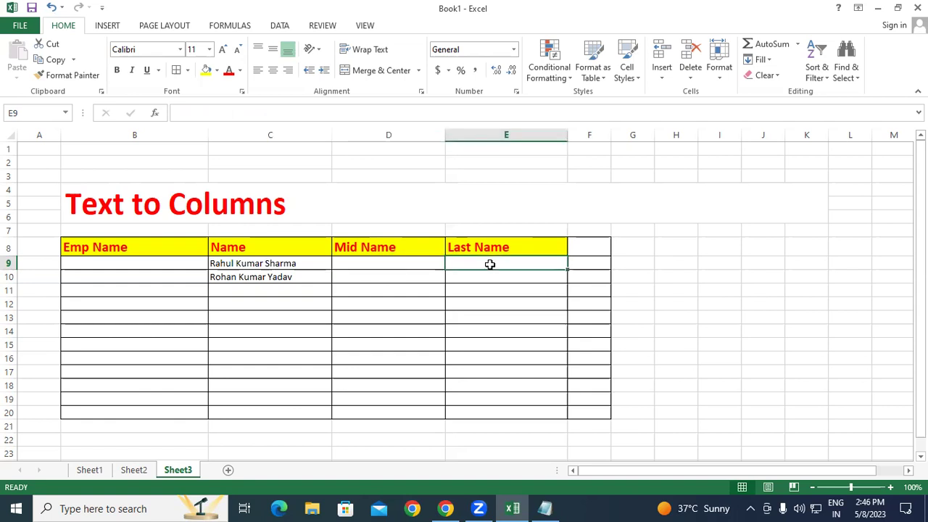
click(284, 266)
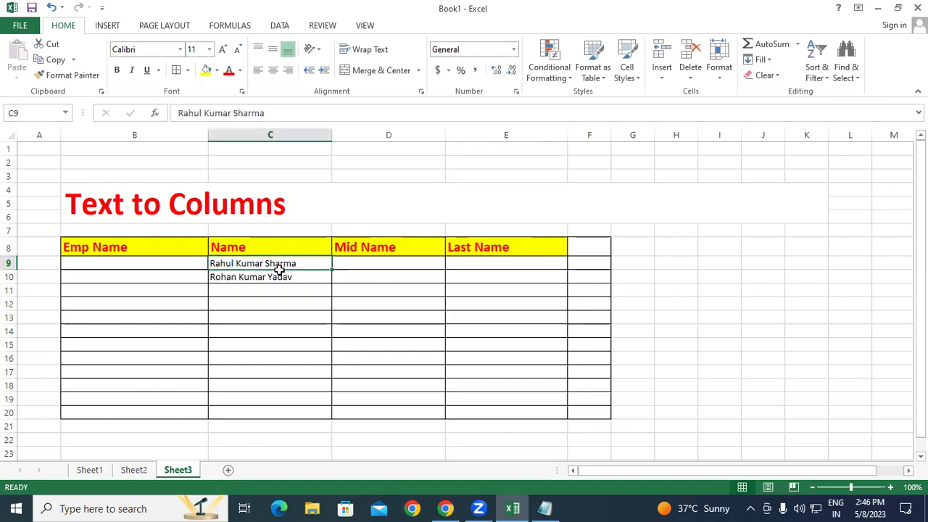
drag(279, 270, 280, 277)
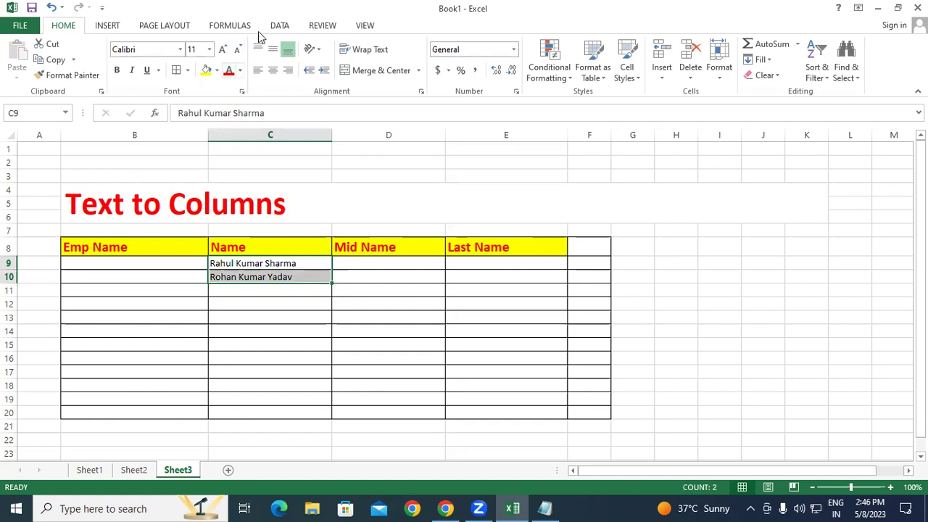
click(281, 29)
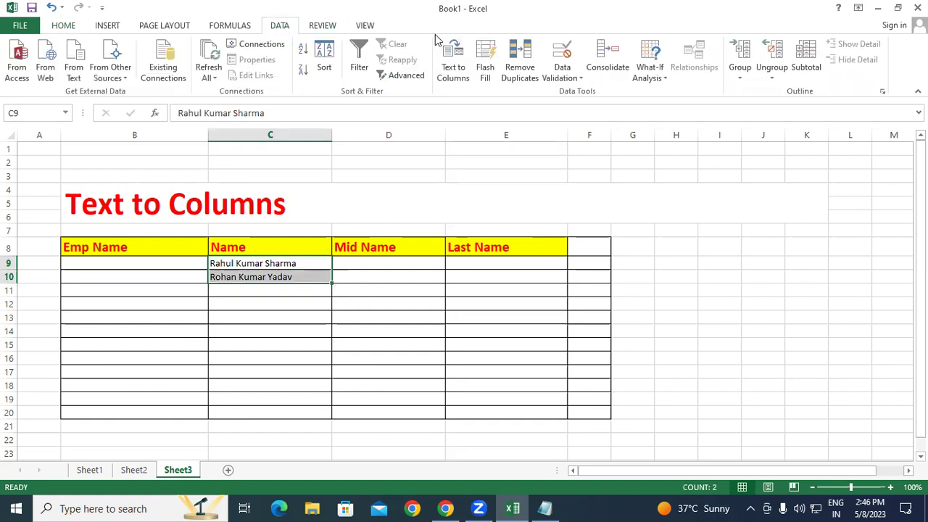
click(452, 61)
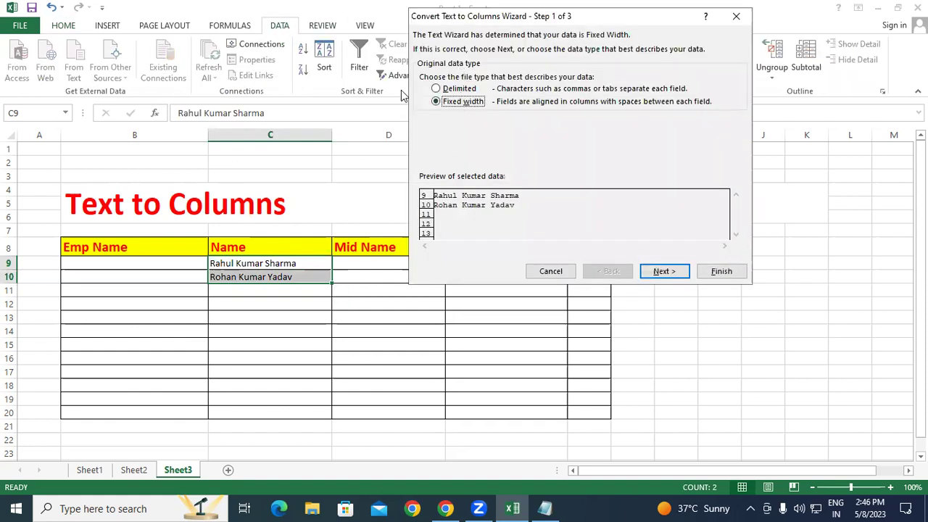
click(447, 90)
click(655, 273)
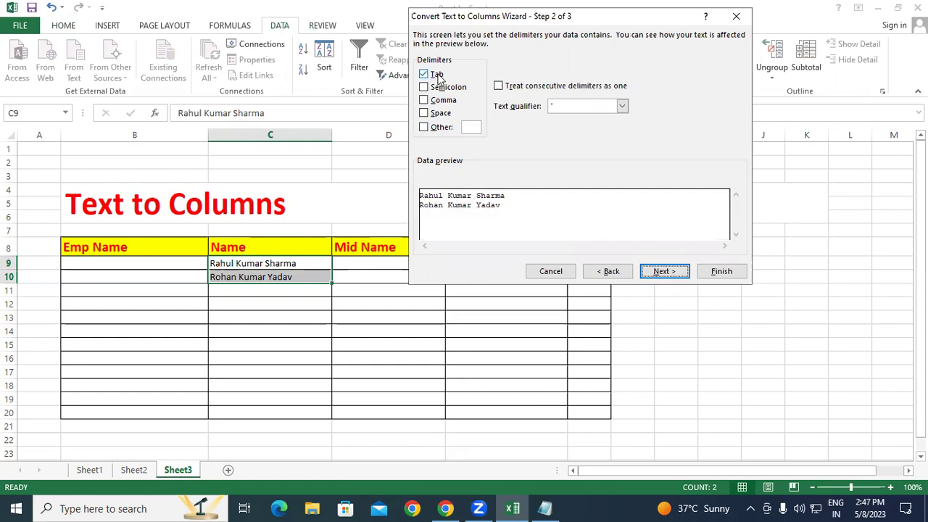
click(662, 272)
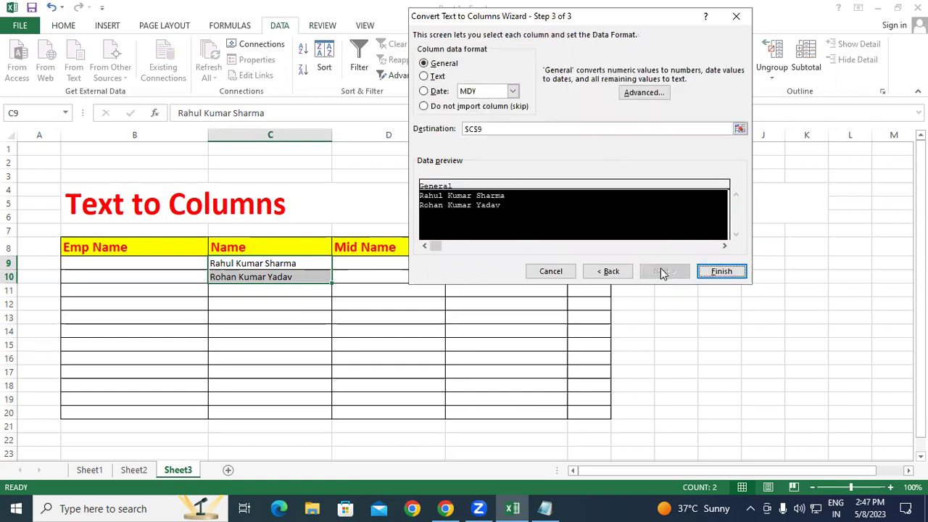
click(715, 271)
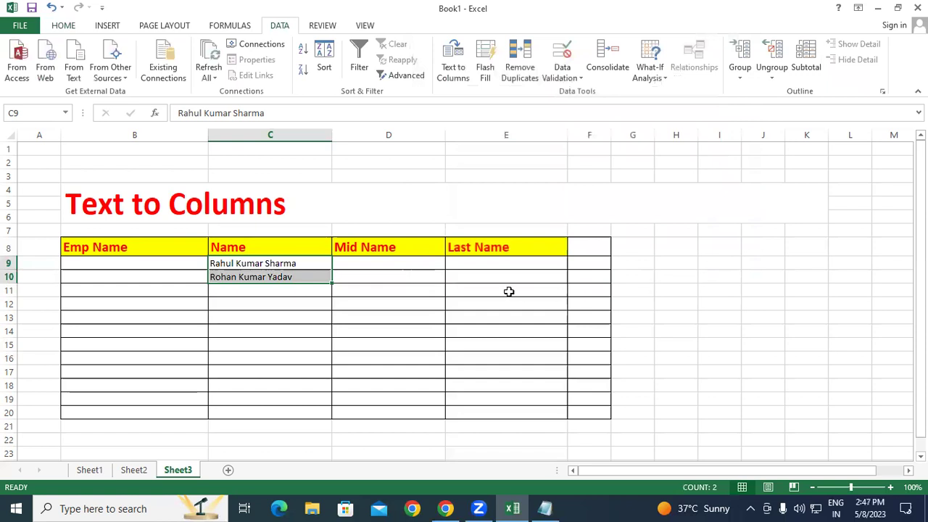
Step: Run Text to Columns on C9:C10, delimited by Space, replacing the existing cells
click(347, 264)
drag(300, 263, 309, 272)
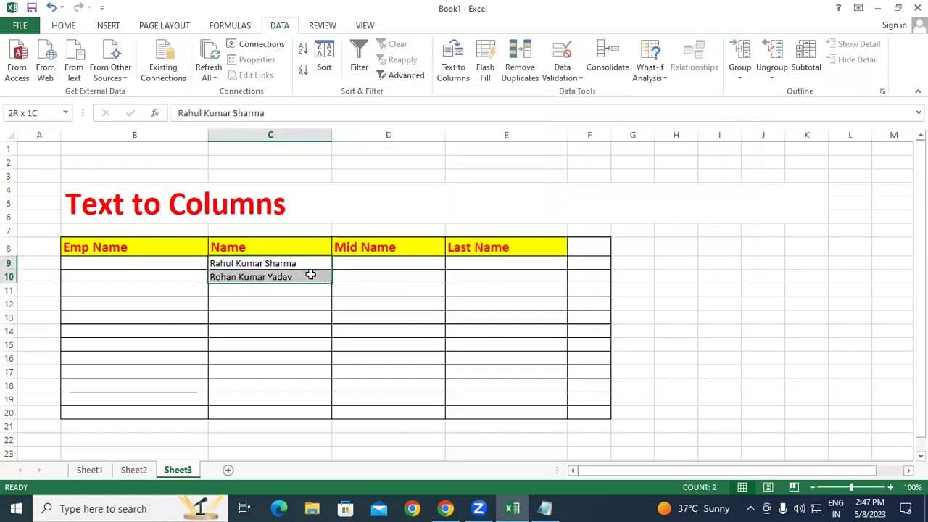
click(455, 62)
click(446, 89)
click(660, 272)
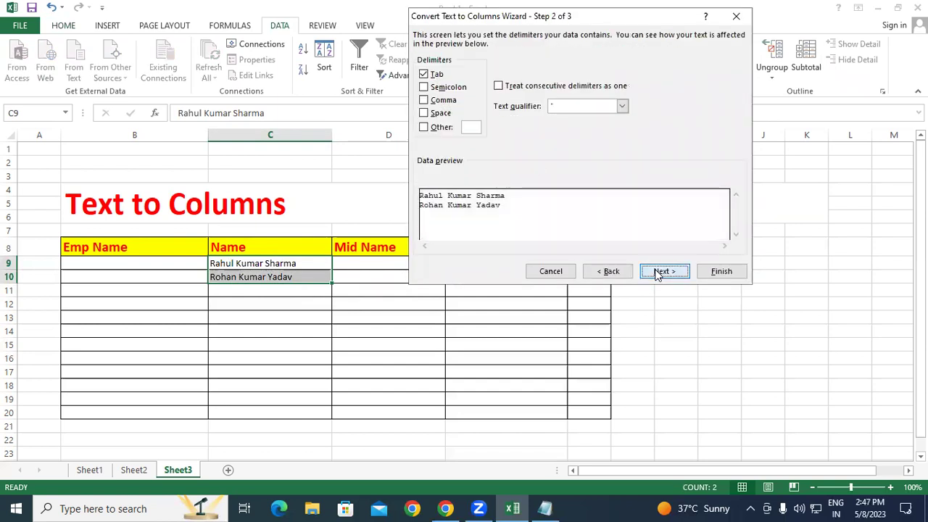
click(425, 75)
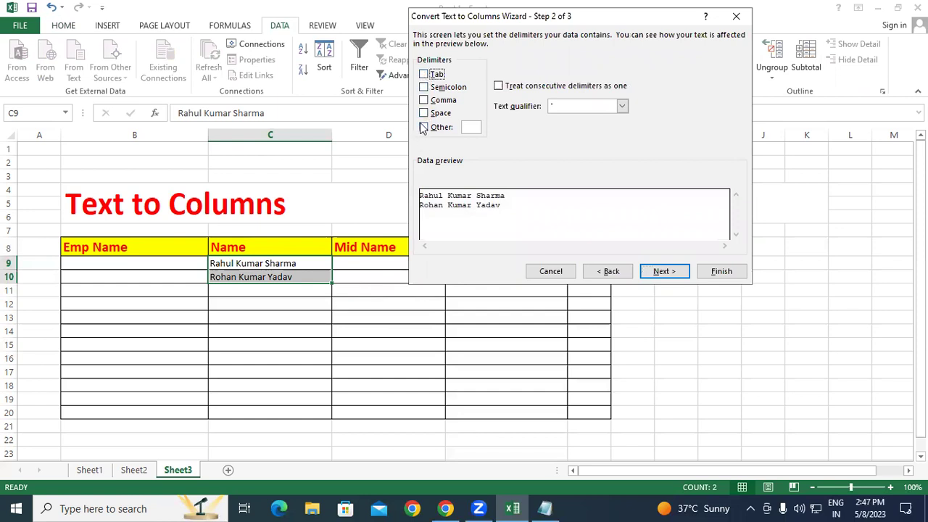
click(424, 76)
click(424, 113)
click(658, 270)
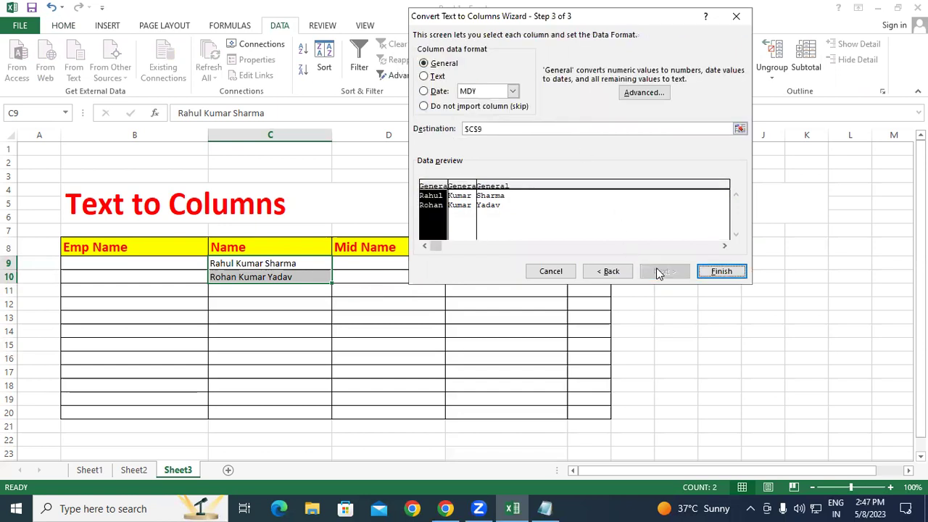
click(722, 271)
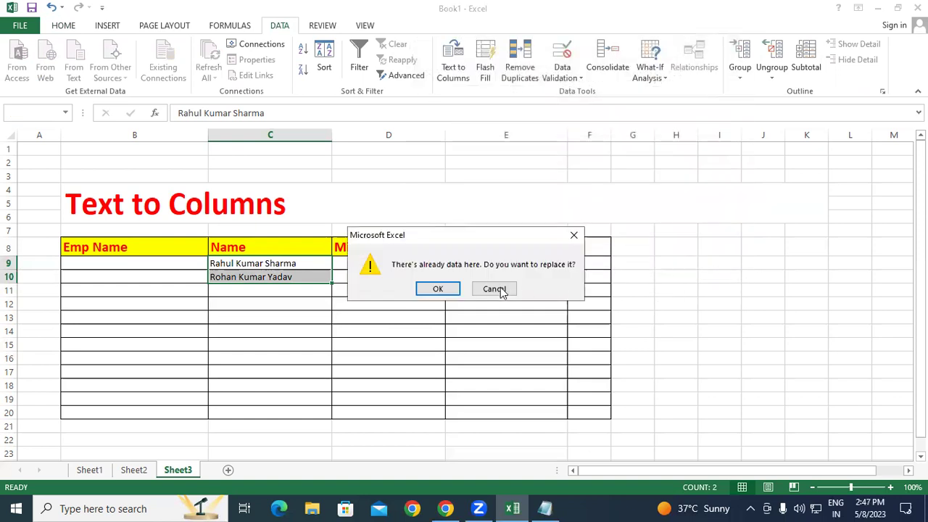
click(439, 290)
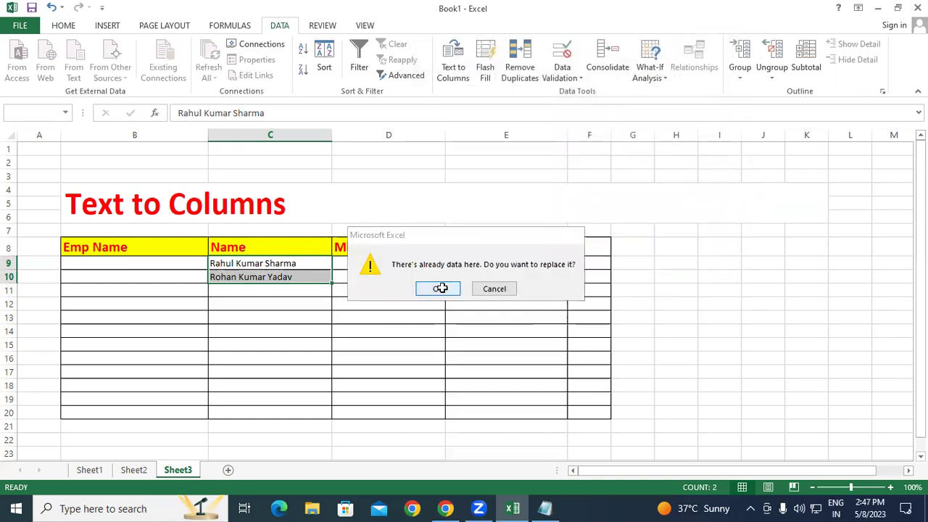
click(501, 328)
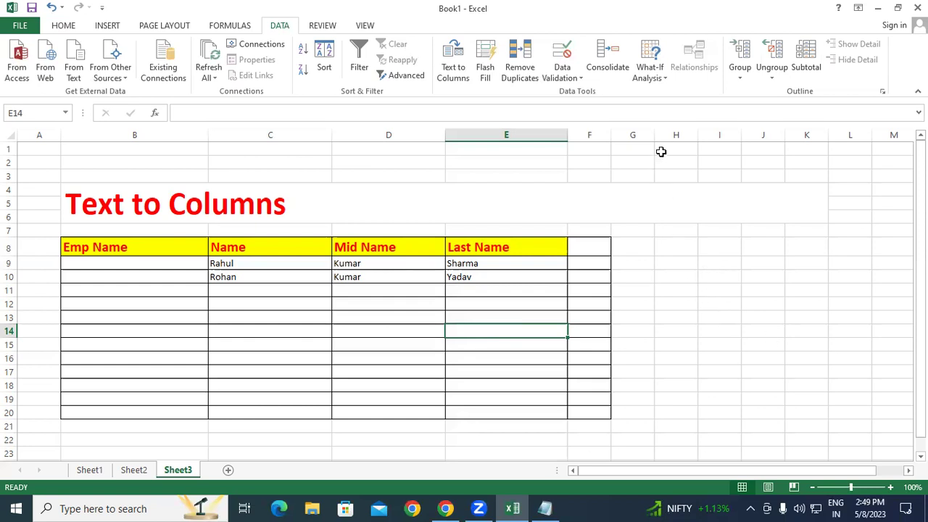
Step: Widen column G and enter five space-separated first names in G9
drag(657, 134, 687, 135)
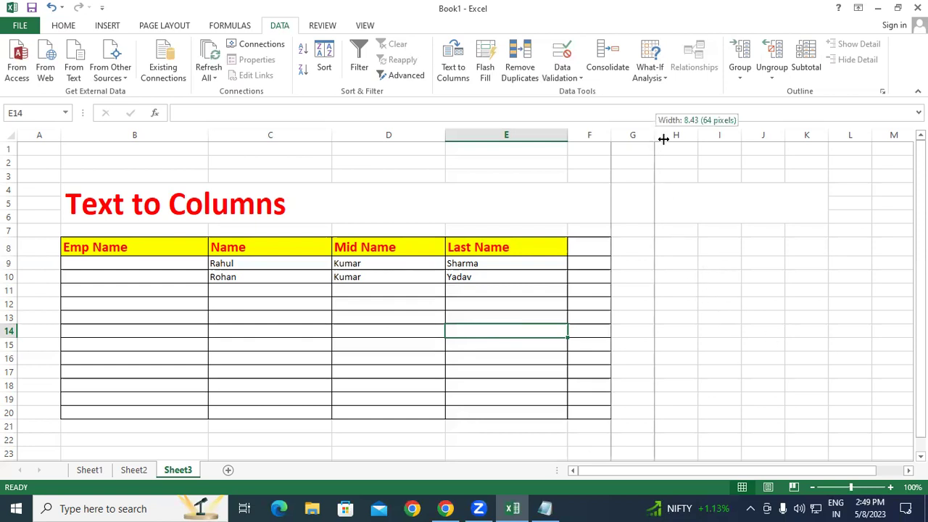
click(659, 265)
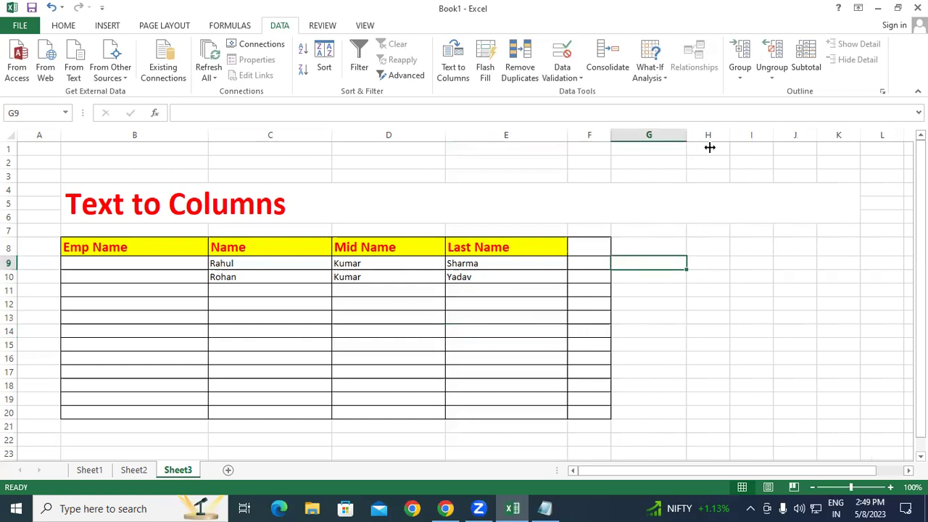
drag(687, 134, 759, 134)
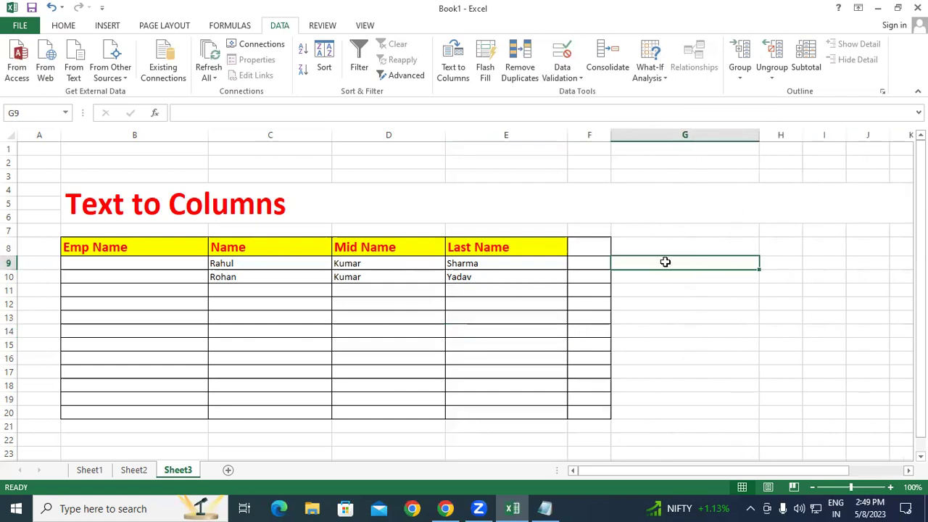
text(ram ramesh suresh ravis)
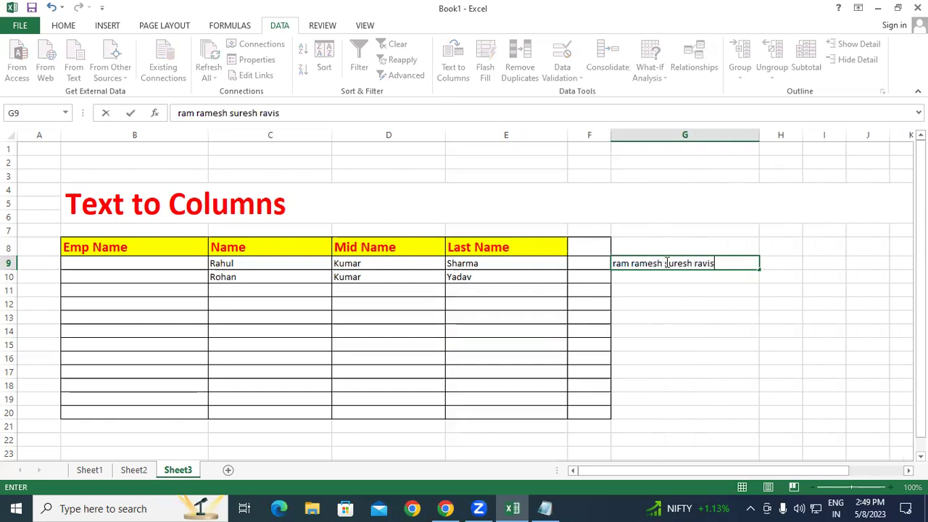
text(h rohan)
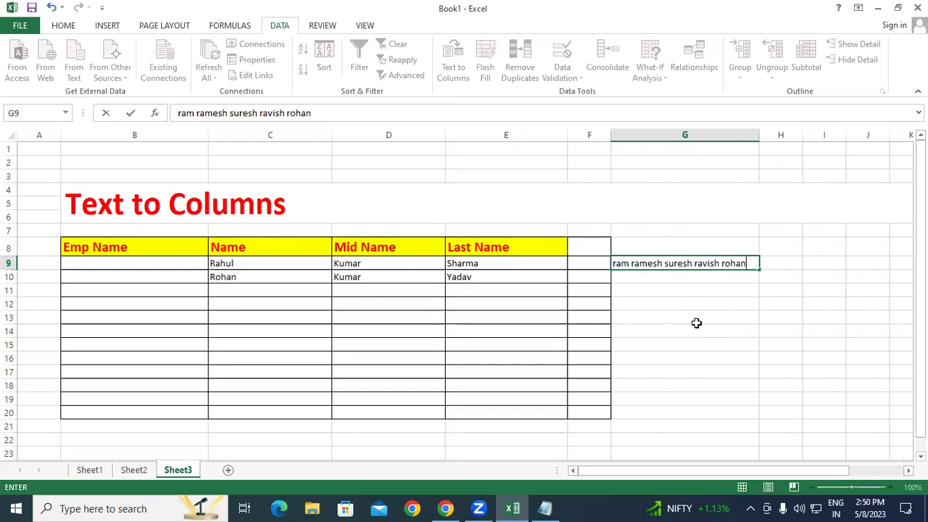
click(692, 318)
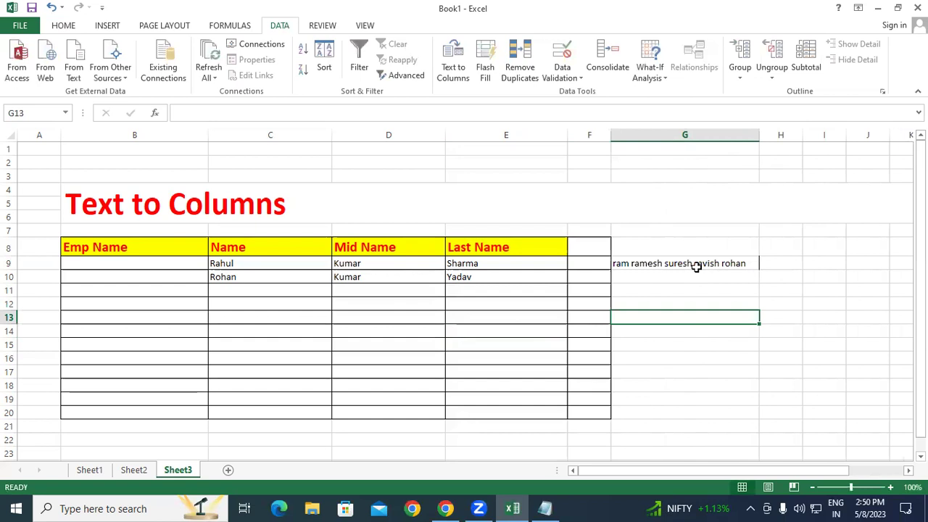
click(688, 264)
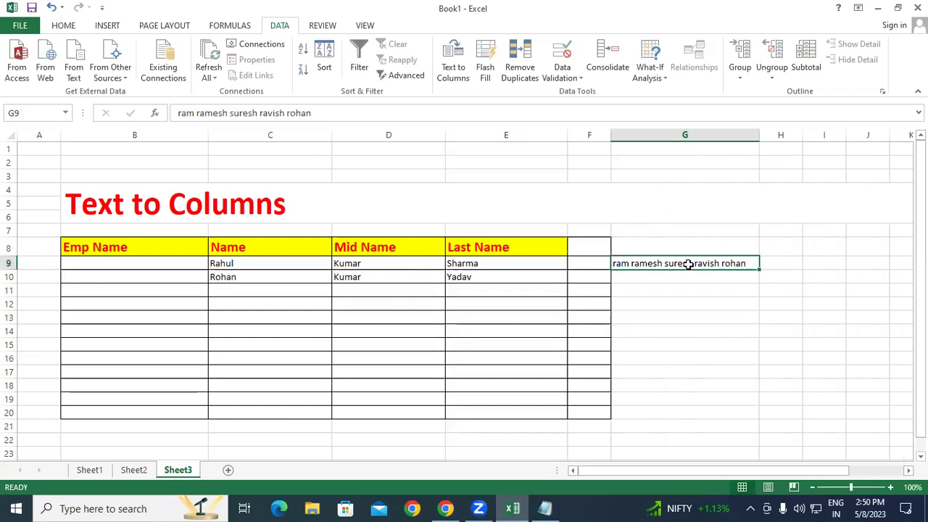
Step: Run Text to Columns on G9, delimited by Space, spreading its five names across G9:K9
click(456, 62)
click(460, 88)
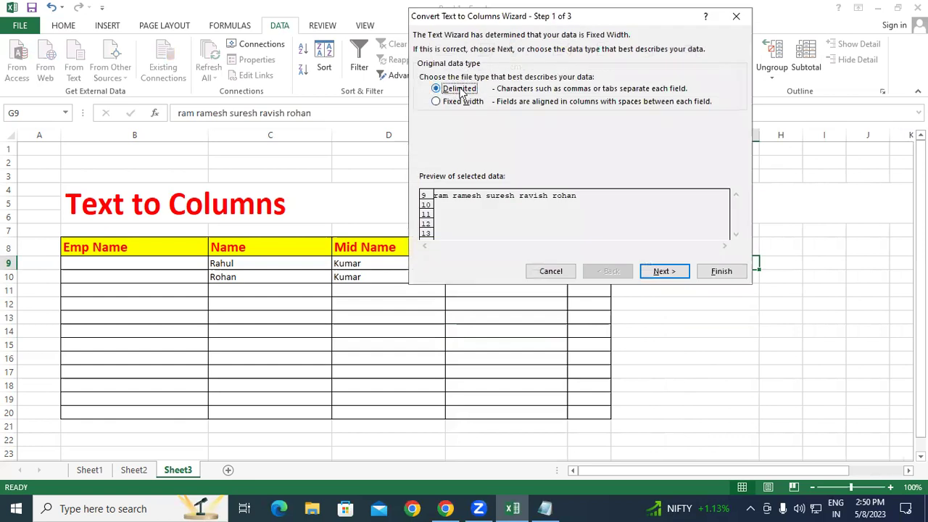
click(658, 271)
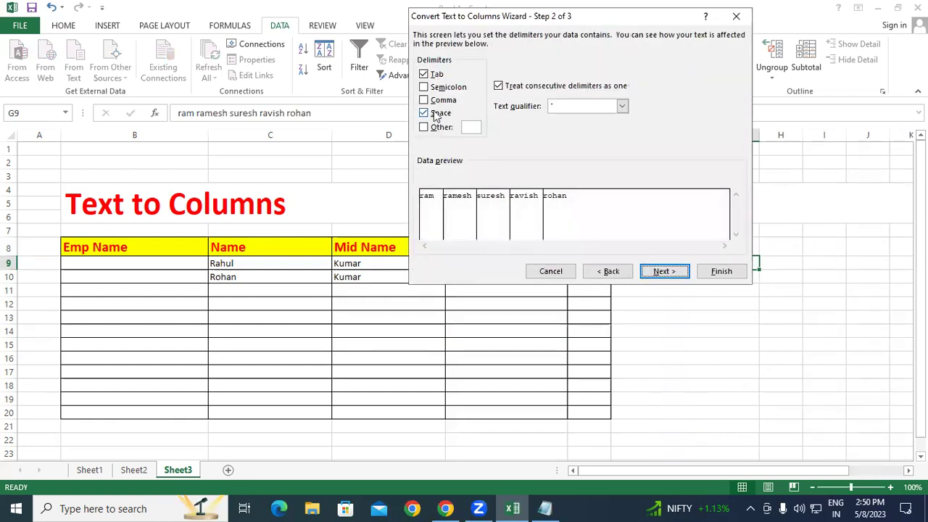
click(660, 271)
click(727, 271)
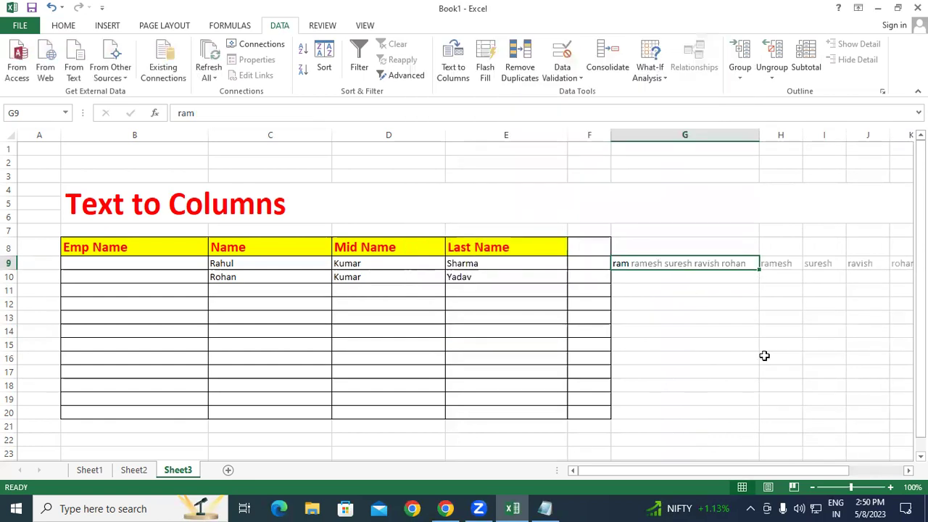
drag(742, 473, 789, 472)
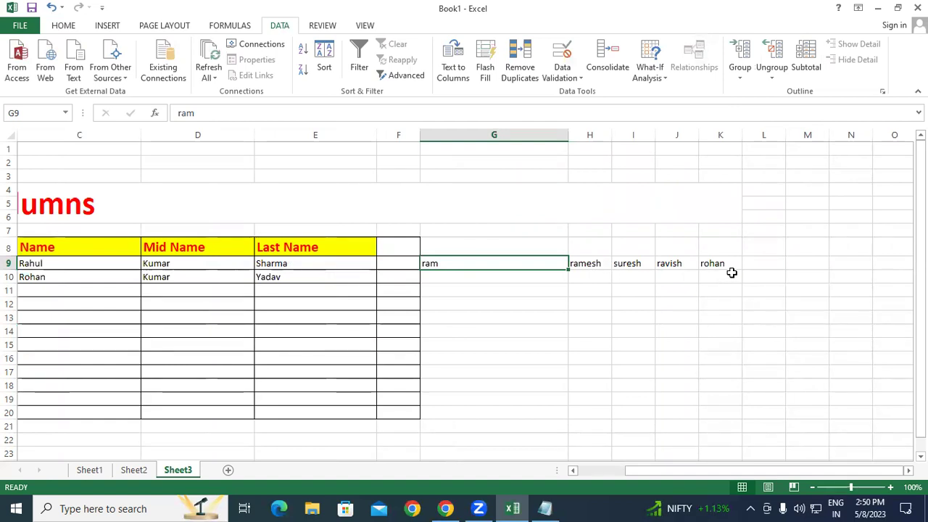
Step: Enter two first names joined by '&' in G13
click(461, 319)
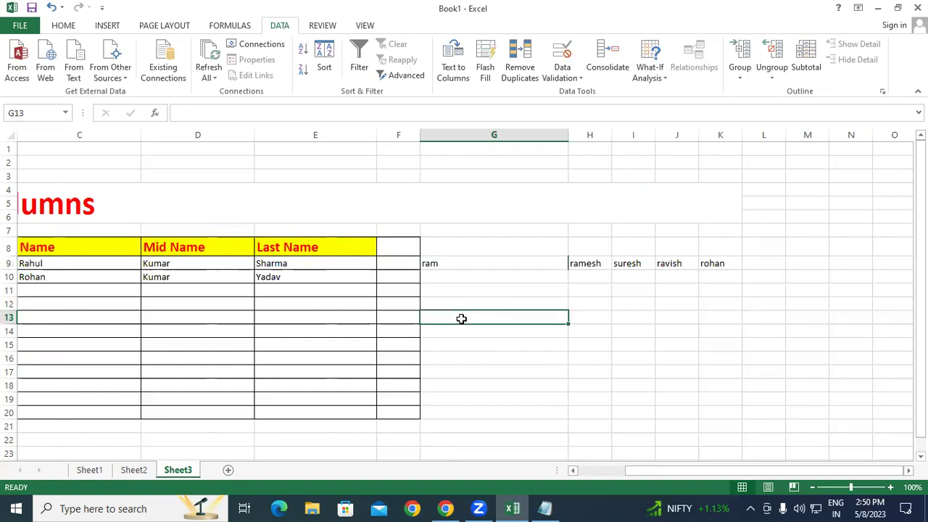
text(Ram)
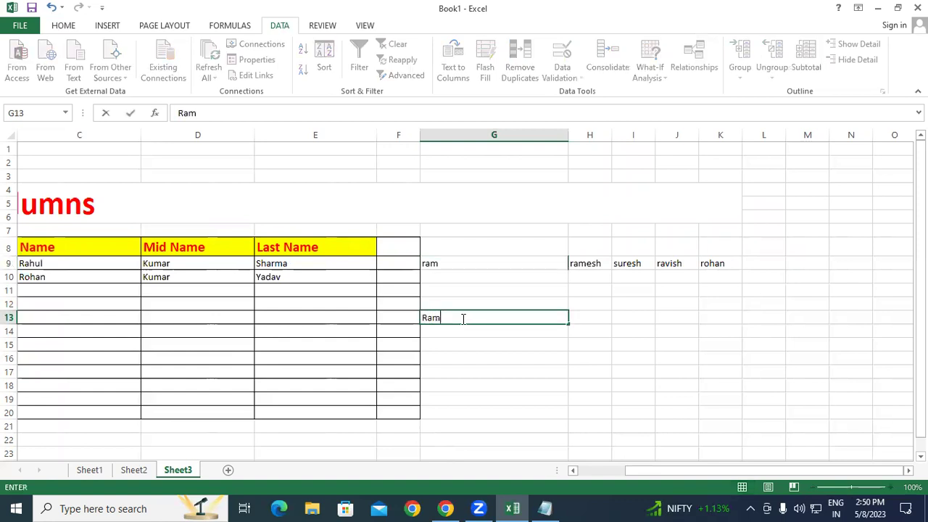
text(&)
text(Rohan)
key(Return)
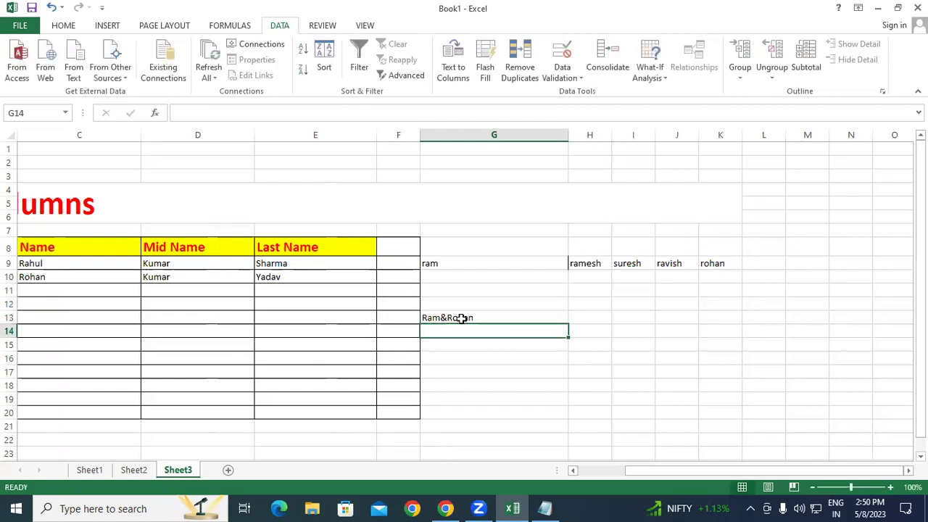
click(479, 388)
click(464, 317)
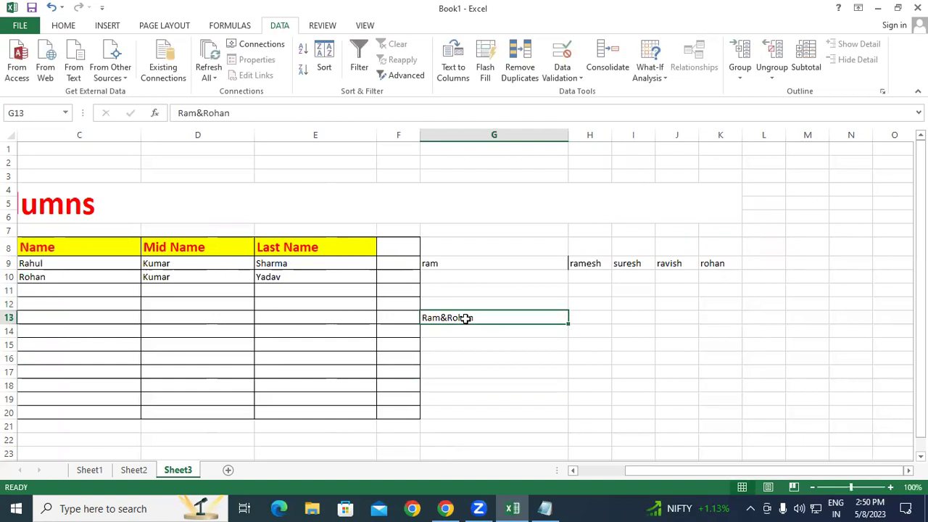
Step: Split G13 at the '&' delimiter instead of spaces, into G13 and H13
click(458, 70)
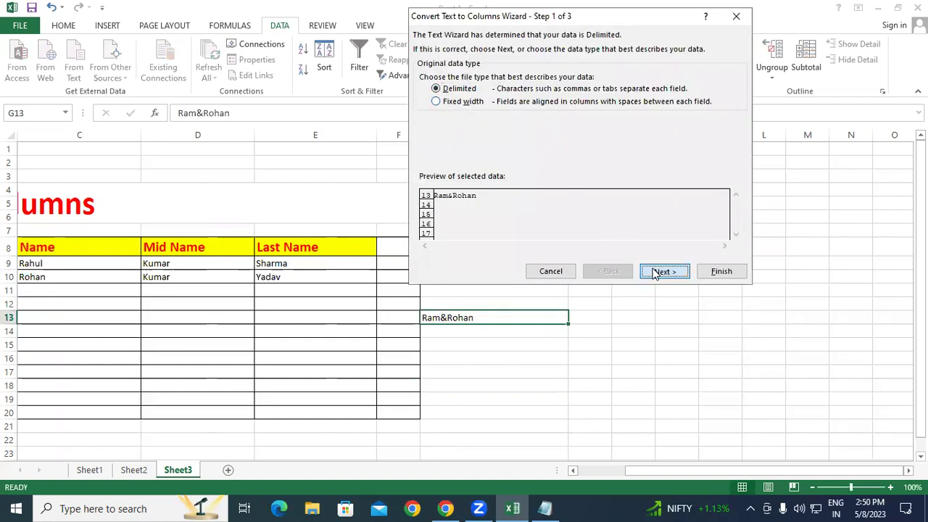
click(656, 274)
click(425, 113)
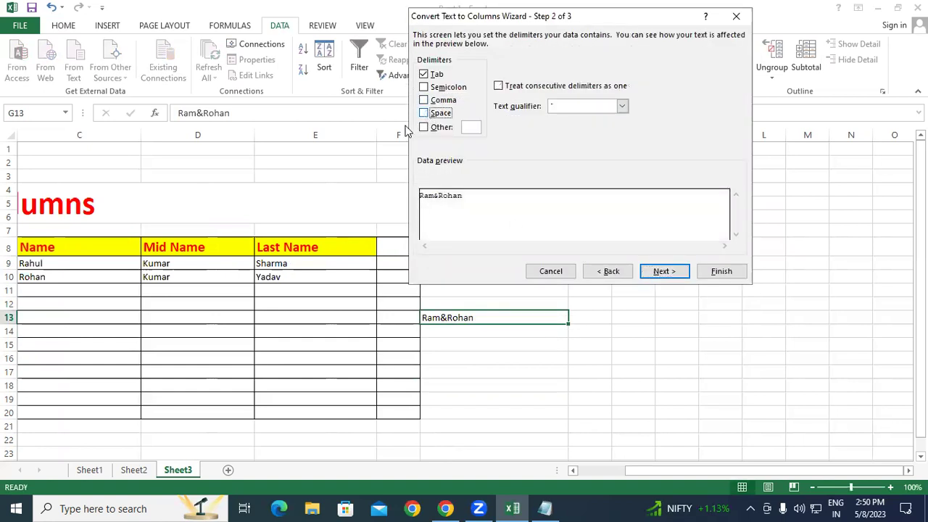
click(425, 127)
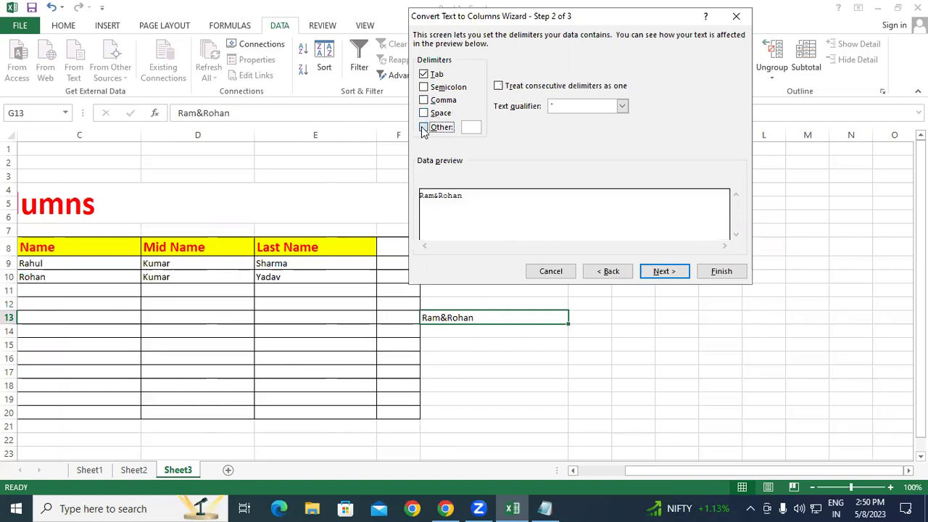
click(471, 127)
text(&)
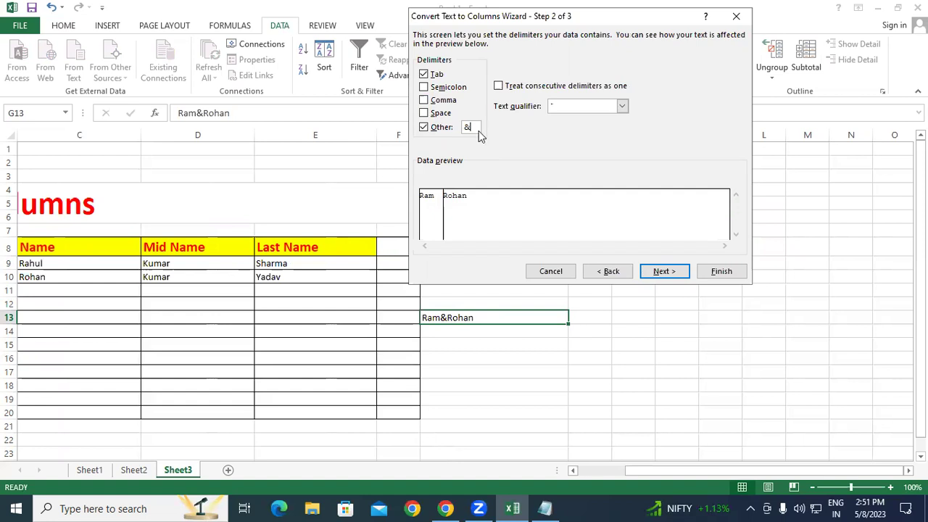
click(478, 128)
click(674, 273)
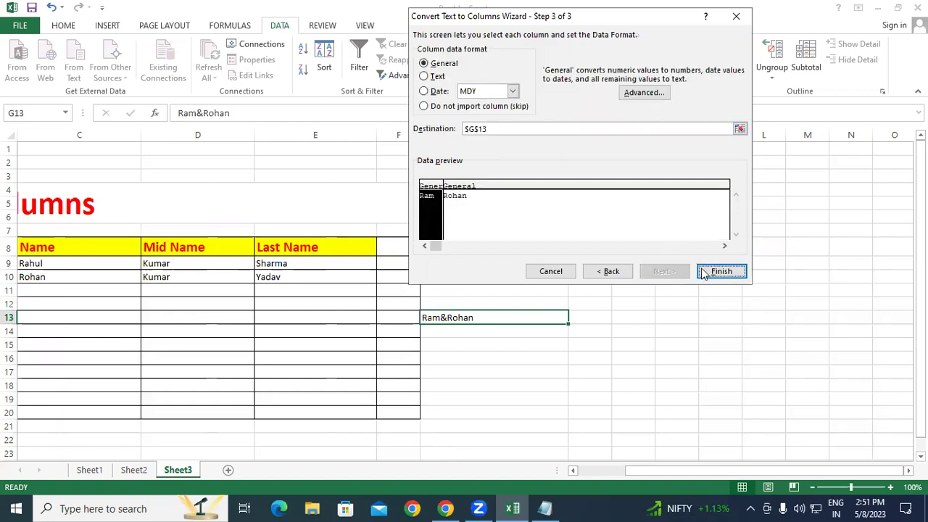
click(719, 271)
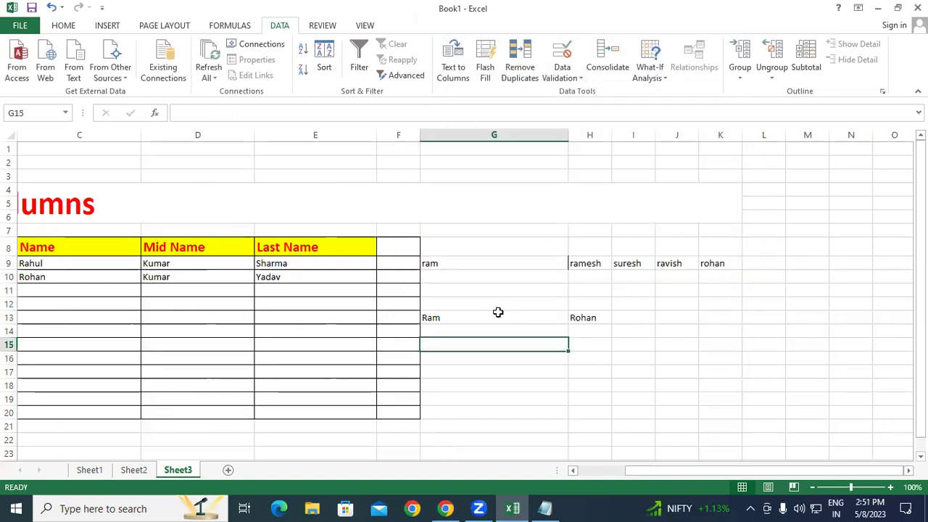
click(588, 318)
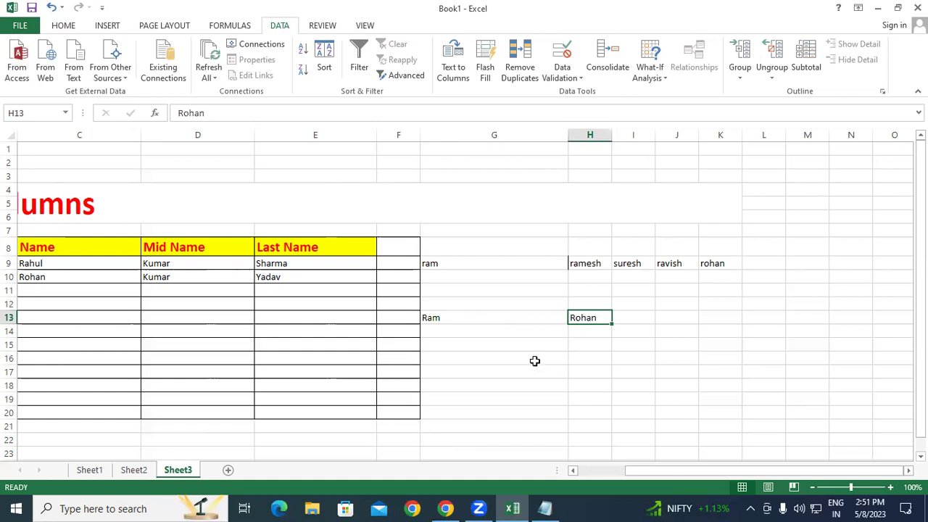
Step: Enter the unbroken test string 'erehrehrerhehruehru' into cell G16 and reselect G16
click(498, 355)
text(erehrehr)
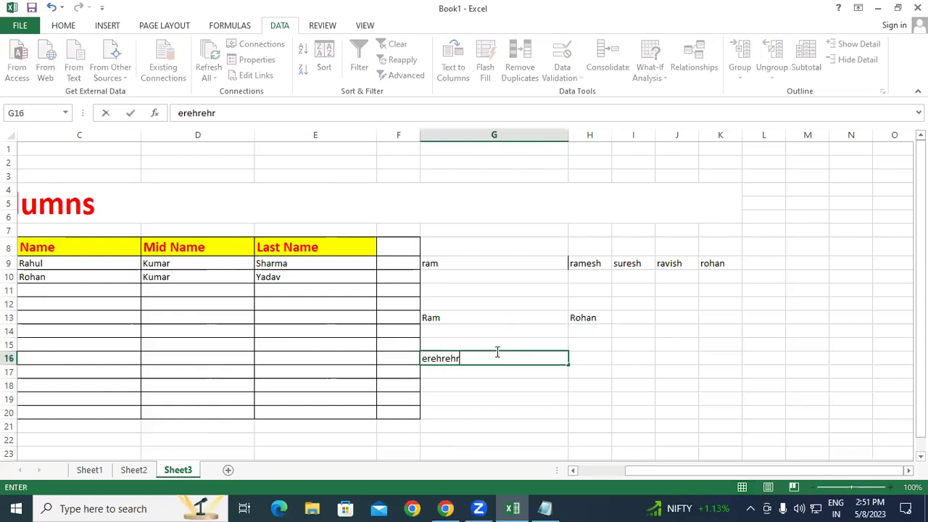
text(erhehruehru)
click(510, 398)
click(495, 359)
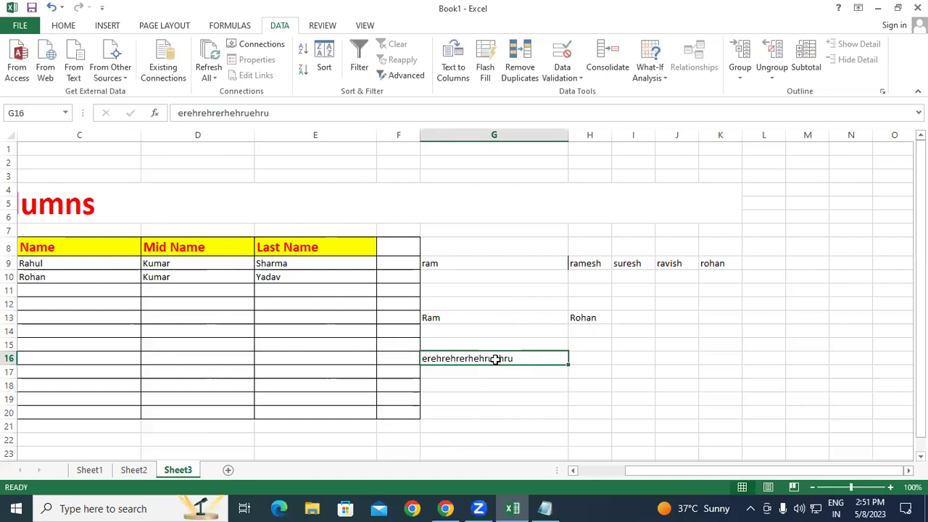